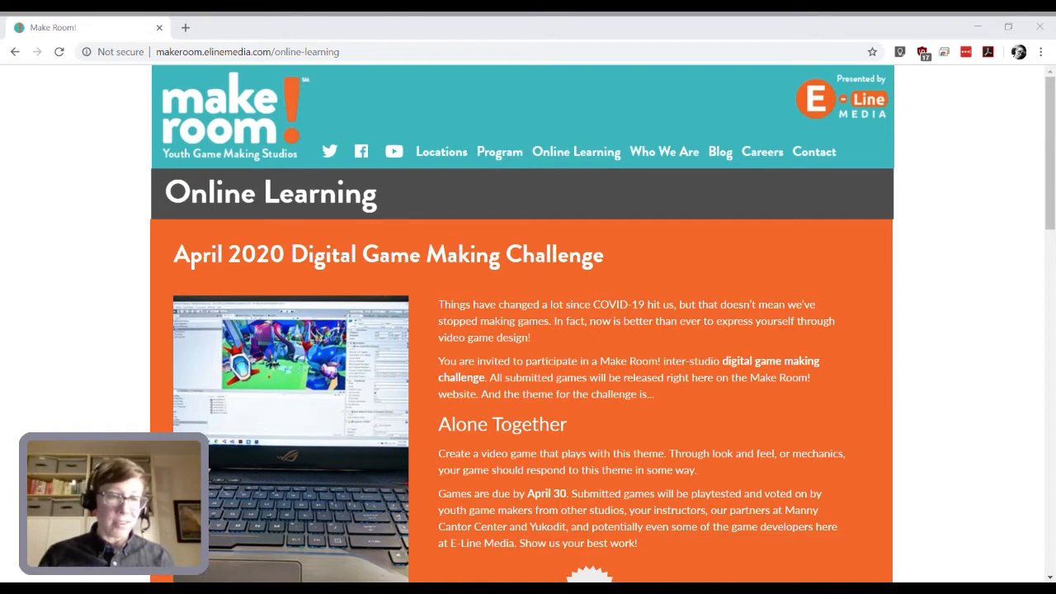
Review the April 2020 Digital Game Making Challenge description, highlighting the passage about playtesting and voting on submitted games
{"action": "left_click", "coordinate": [226, 553]}
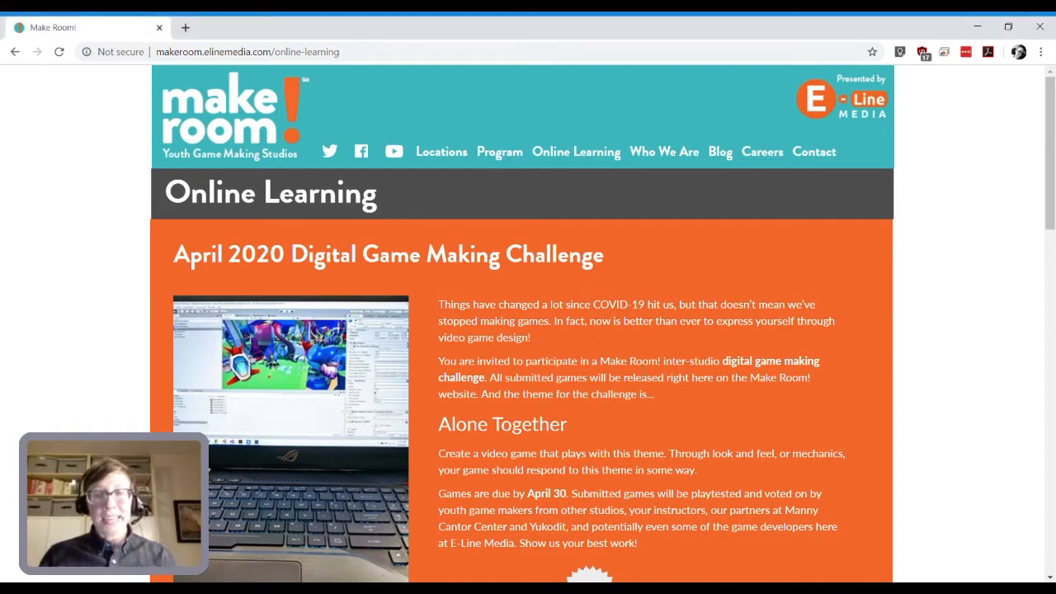
{"action": "left_click_drag", "start_coordinate": [1050, 88], "coordinate": [1050, 122]}
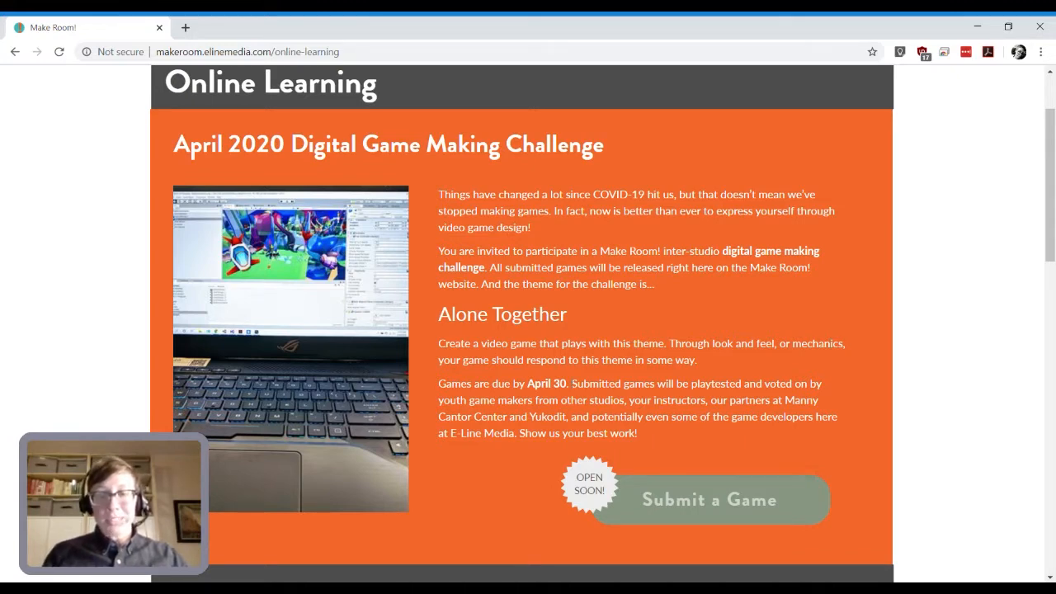
{"action": "left_click_drag", "start_coordinate": [571, 385], "coordinate": [665, 418]}
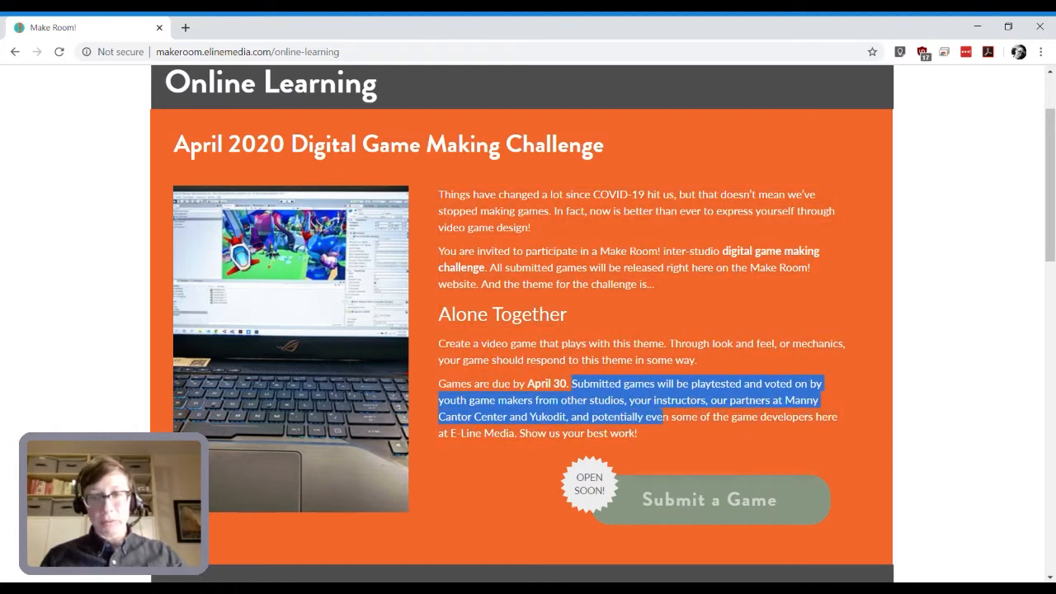
{"action": "left_click", "coordinate": [636, 445]}
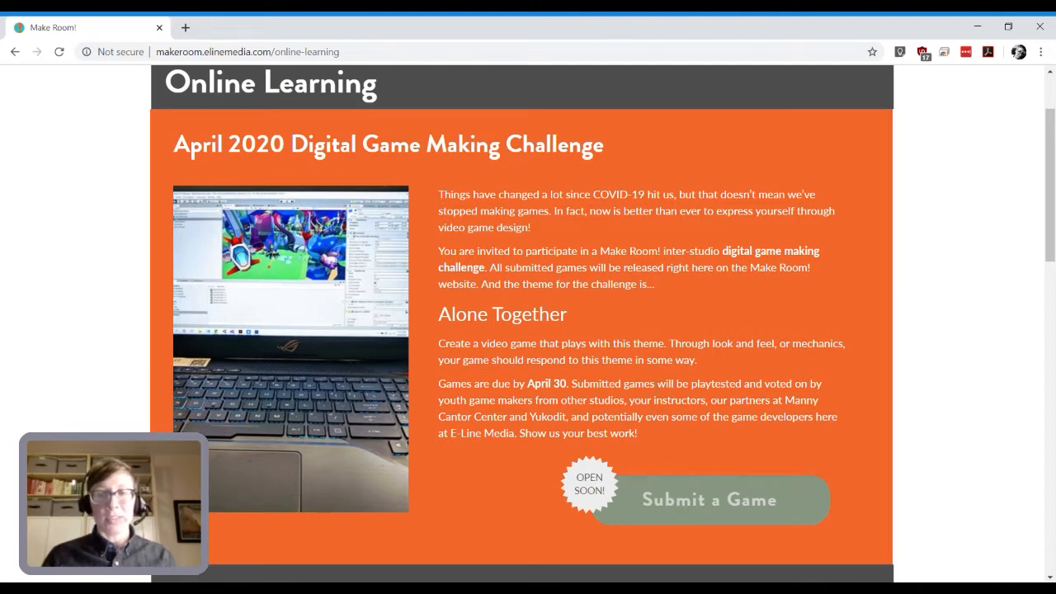
Look over the Twitch, YouTube and Blog entries in the Connect section and open the Make Room! blog
{"action": "scroll", "coordinate": [758, 414], "scroll_direction": "down", "scroll_amount": 5}
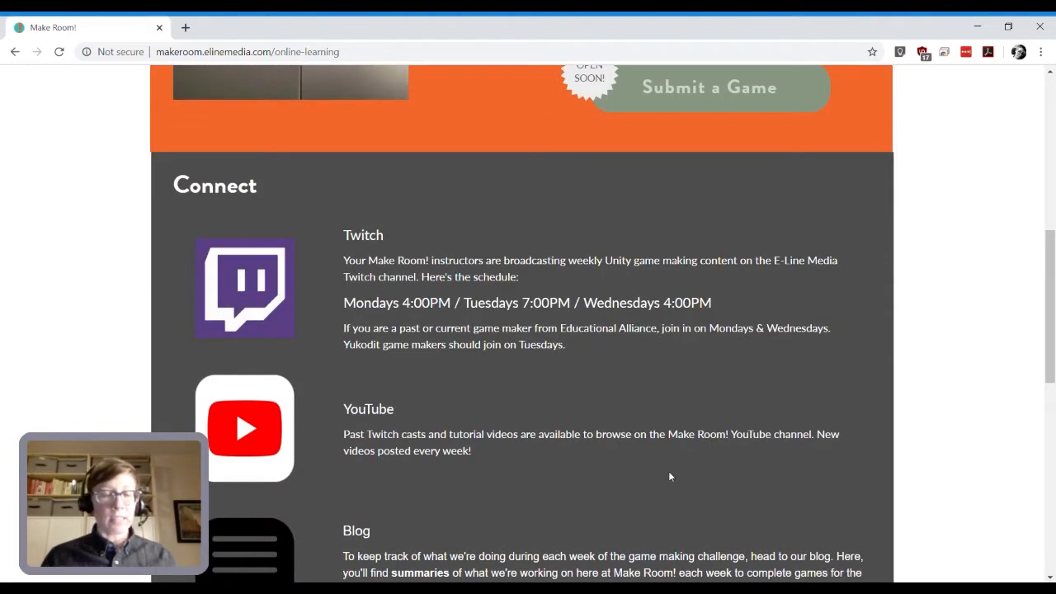
{"action": "scroll", "coordinate": [670, 477], "scroll_direction": "down", "scroll_amount": 1}
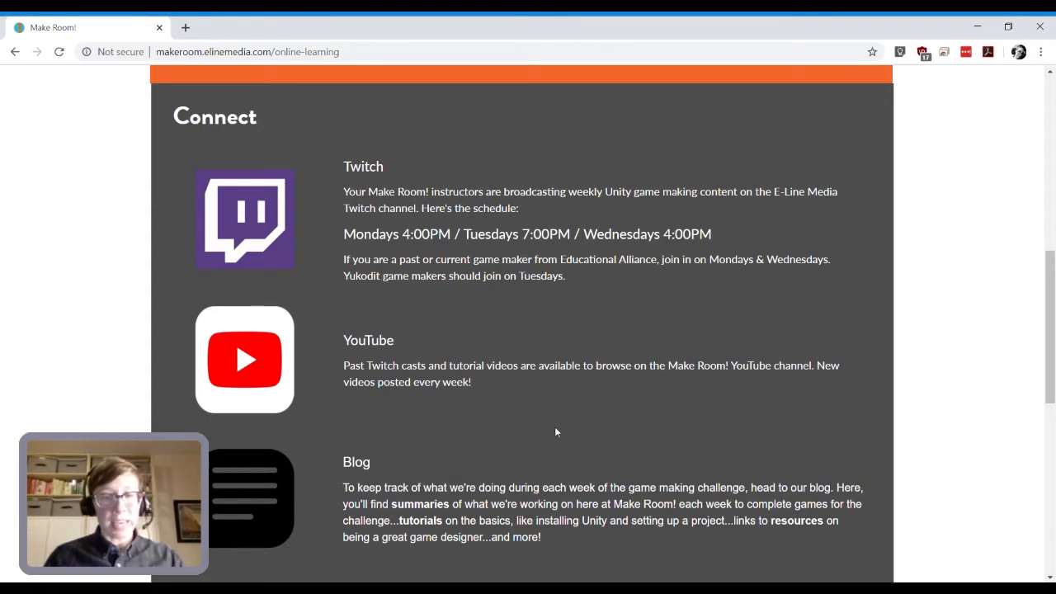
{"action": "scroll", "coordinate": [555, 431], "scroll_direction": "down", "scroll_amount": 1}
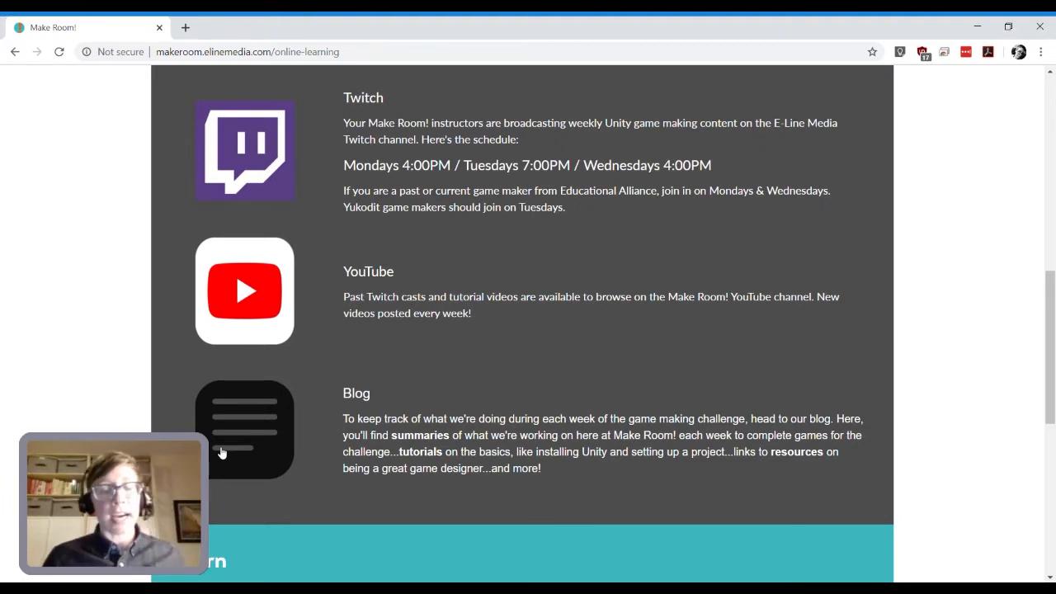
{"action": "left_click", "coordinate": [356, 400]}
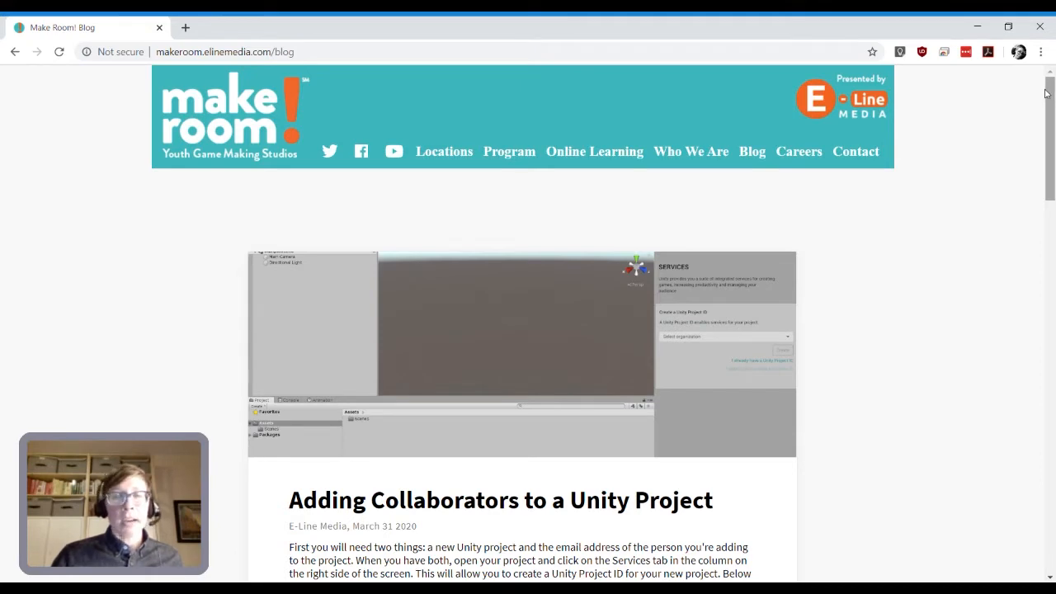
Browse the blog posts down to the April 2020 challenge announcement and back up to the Unity collaborators tutorial
{"action": "left_click_drag", "start_coordinate": [1050, 100], "coordinate": [1053, 454]}
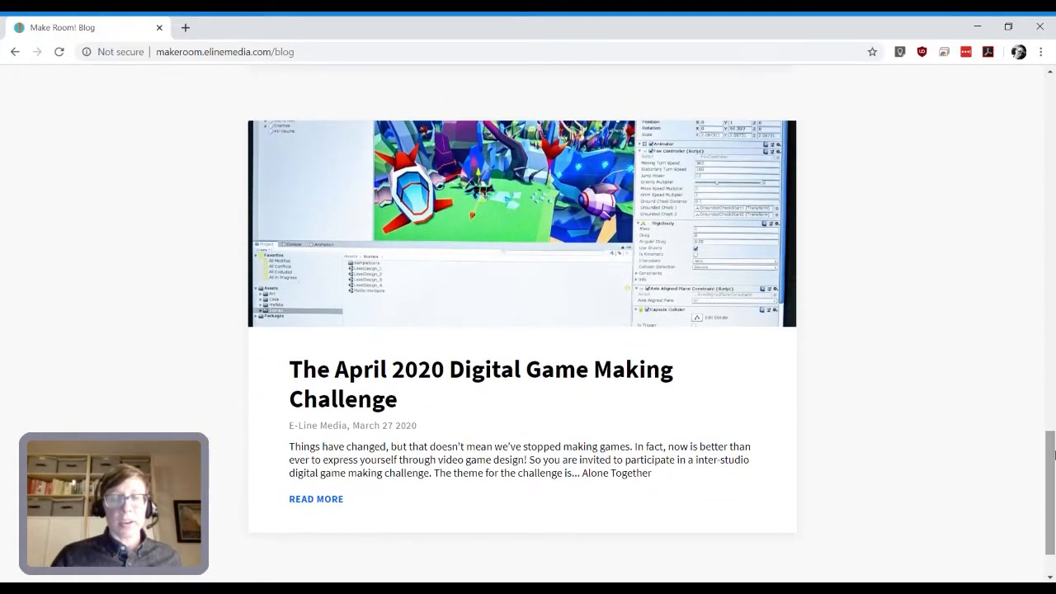
{"action": "left_click_drag", "start_coordinate": [1052, 520], "coordinate": [1053, 280]}
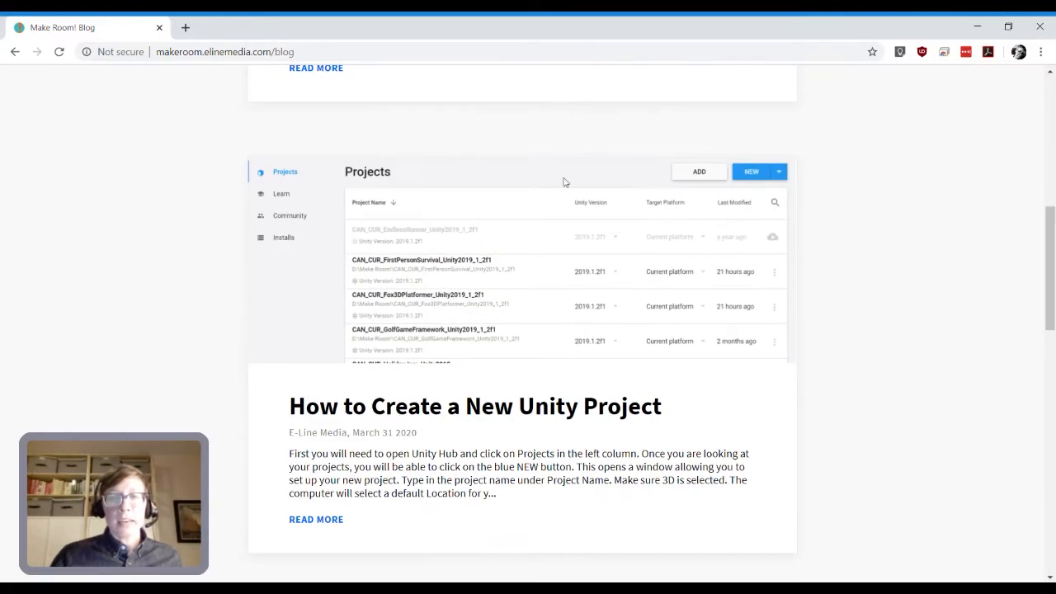
{"action": "left_click_drag", "start_coordinate": [1050, 234], "coordinate": [1046, 82]}
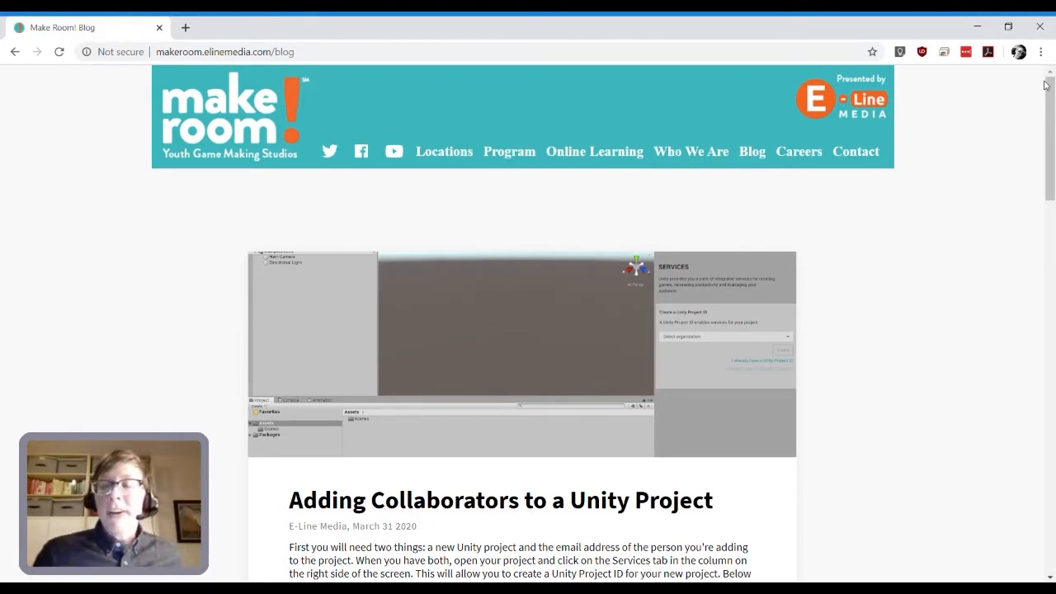
{"action": "scroll", "coordinate": [956, 338], "scroll_direction": "down", "scroll_amount": 3}
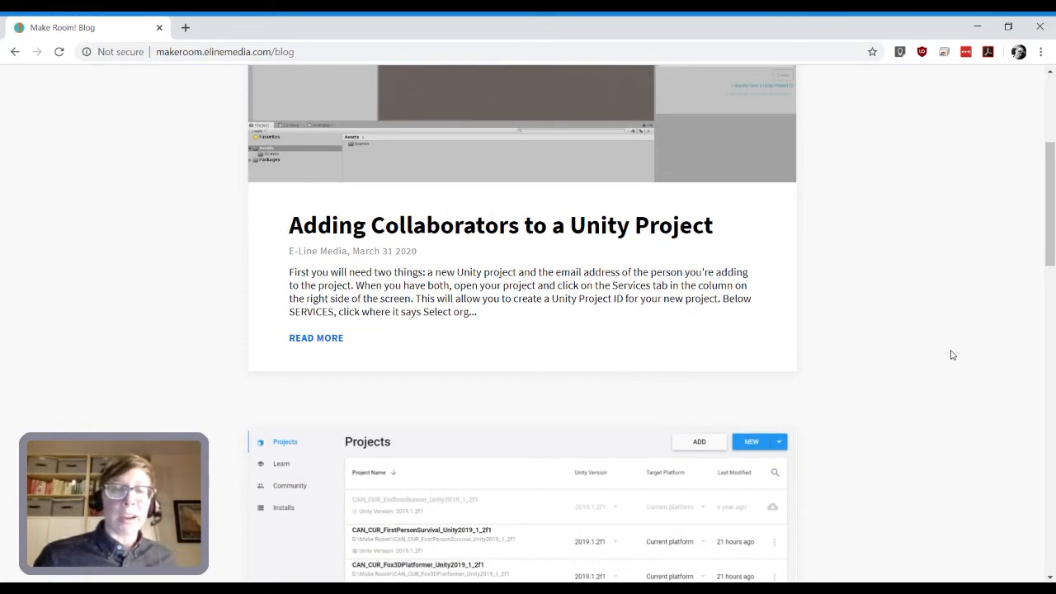
{"action": "scroll", "coordinate": [908, 415], "scroll_direction": "down", "scroll_amount": 2}
{"action": "scroll", "coordinate": [880, 361], "scroll_direction": "down", "scroll_amount": 2}
{"action": "scroll", "coordinate": [853, 347], "scroll_direction": "up", "scroll_amount": 2}
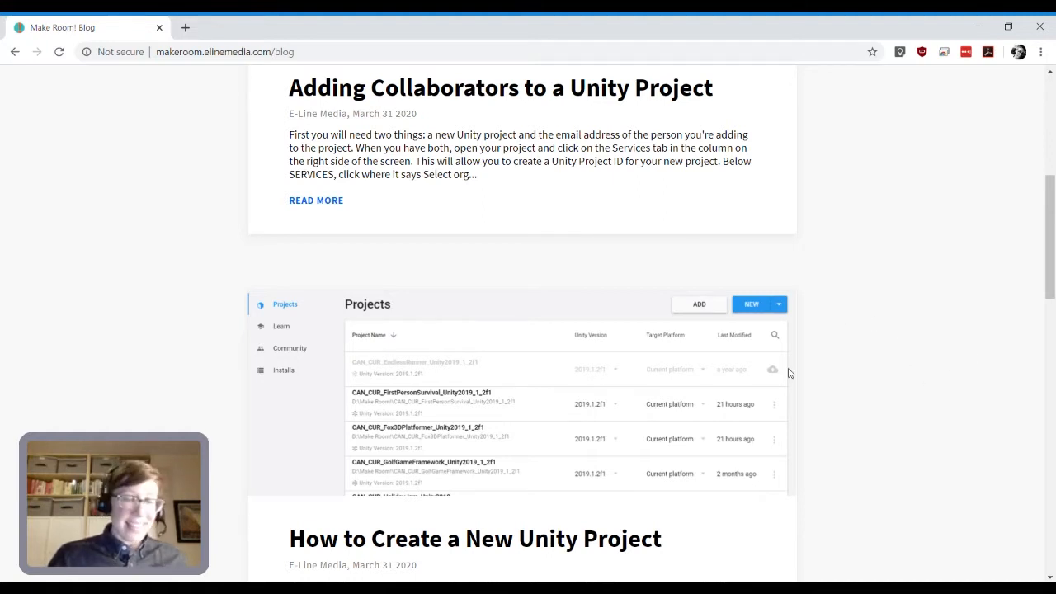
{"action": "scroll", "coordinate": [858, 394], "scroll_direction": "up", "scroll_amount": 2}
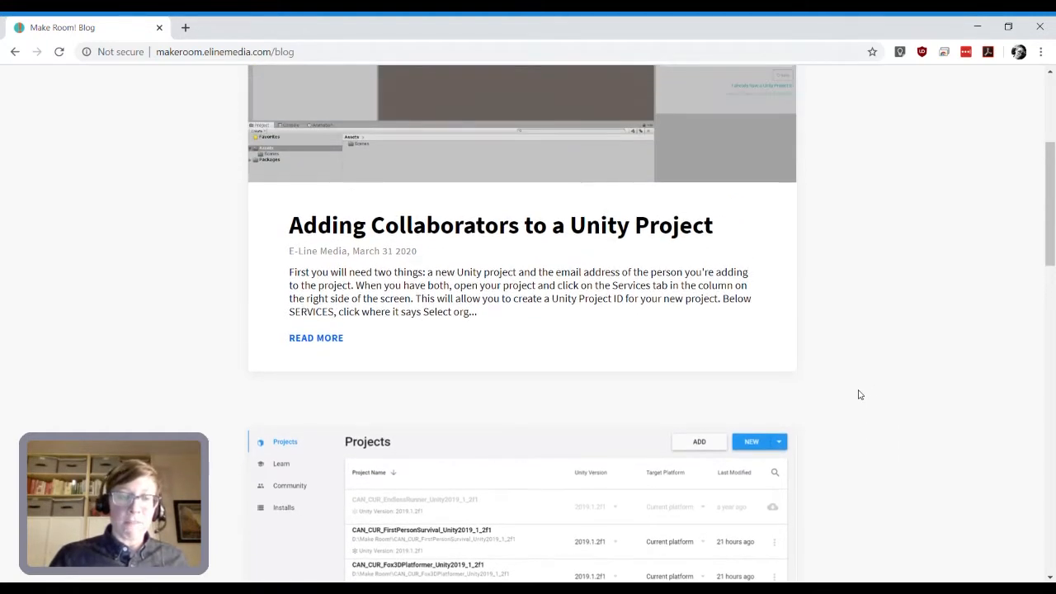
{"action": "scroll", "coordinate": [858, 394], "scroll_direction": "up", "scroll_amount": 2}
{"action": "scroll", "coordinate": [858, 395], "scroll_direction": "up", "scroll_amount": 1}
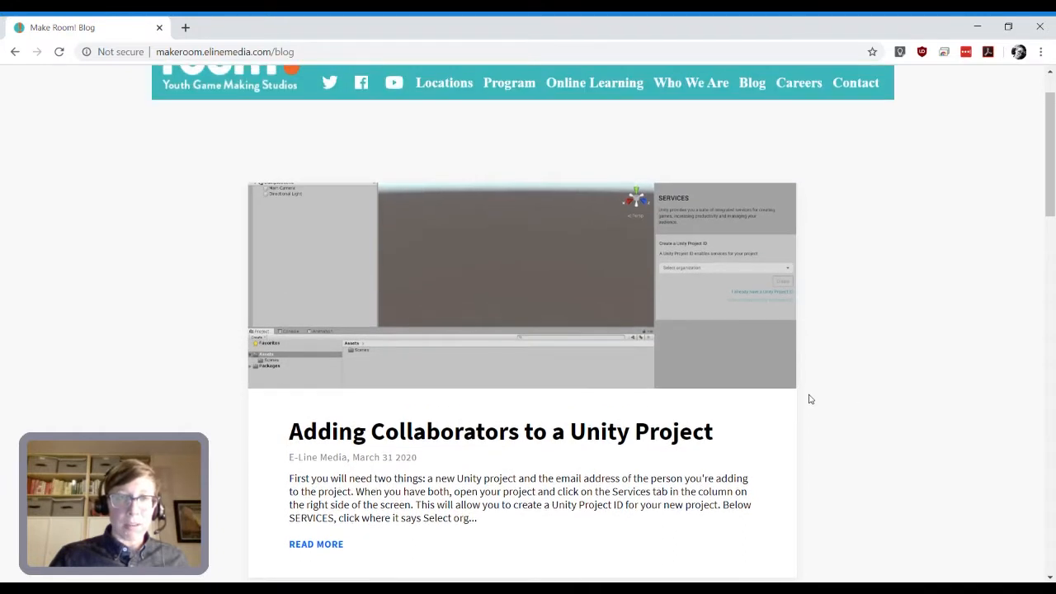
{"action": "scroll", "coordinate": [894, 449], "scroll_direction": "up", "scroll_amount": 1}
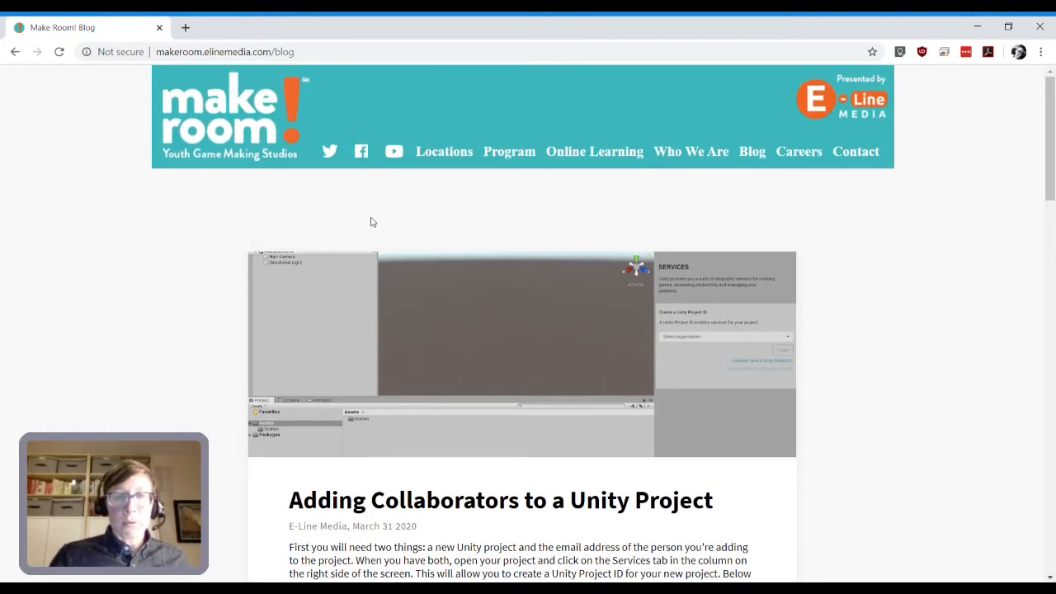
Return to the Online Learning page and highlight the April 30 due date in the challenge description
{"action": "left_click", "coordinate": [15, 51]}
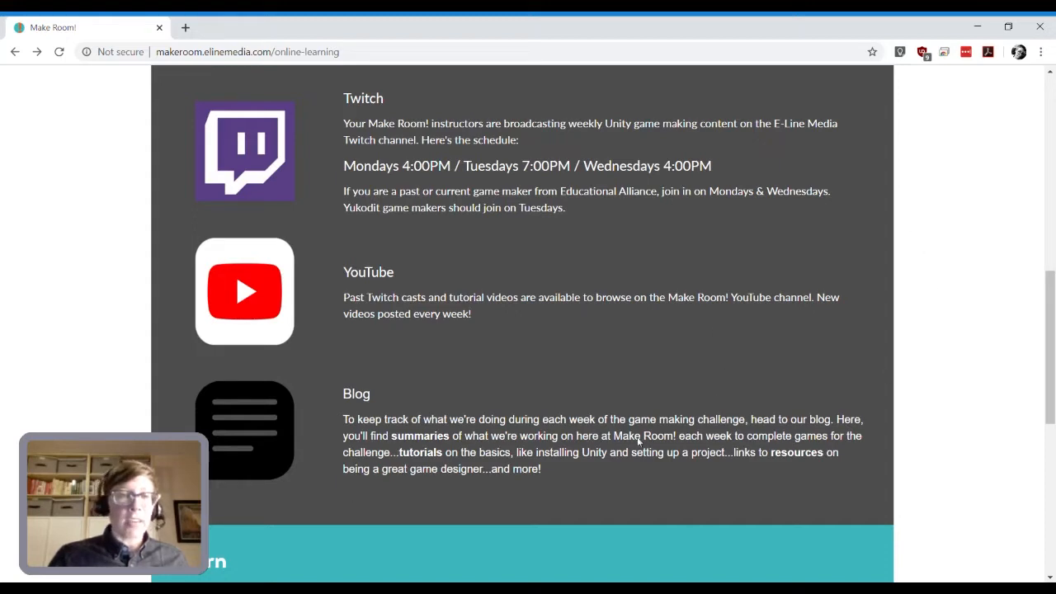
{"action": "scroll", "coordinate": [714, 402], "scroll_direction": "up", "scroll_amount": 5}
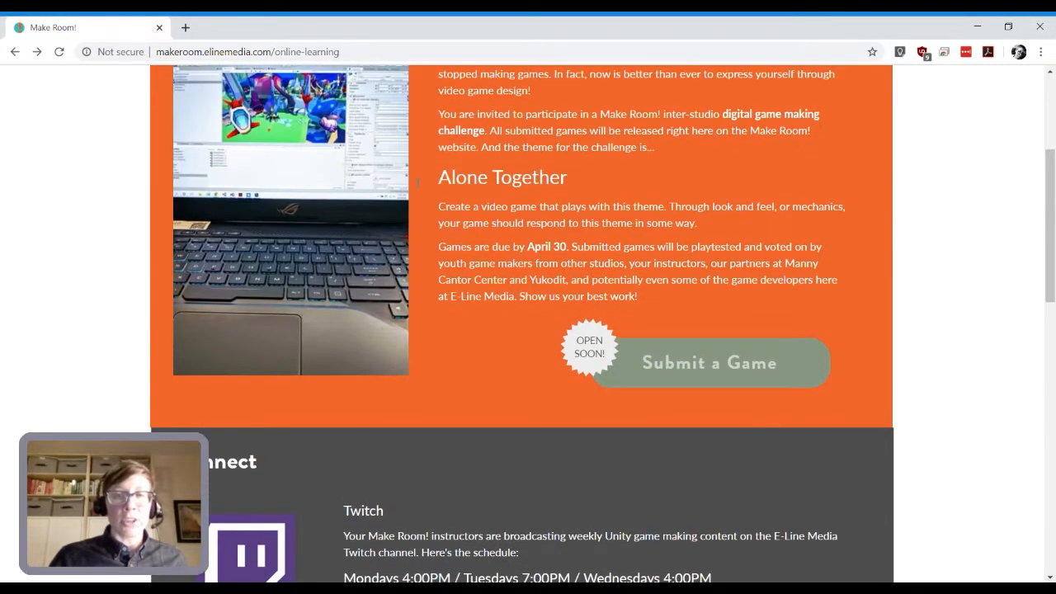
{"action": "scroll", "coordinate": [679, 193], "scroll_direction": "up", "scroll_amount": 1}
{"action": "scroll", "coordinate": [512, 376], "scroll_direction": "up", "scroll_amount": 1}
{"action": "left_click_drag", "start_coordinate": [526, 385], "coordinate": [571, 384]}
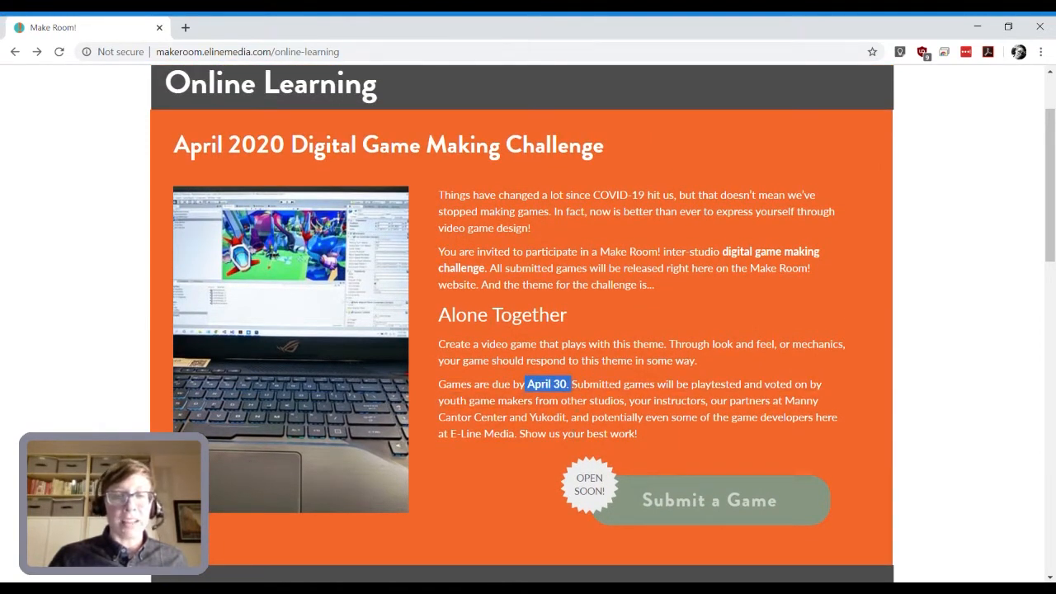
{"action": "left_click", "coordinate": [584, 383]}
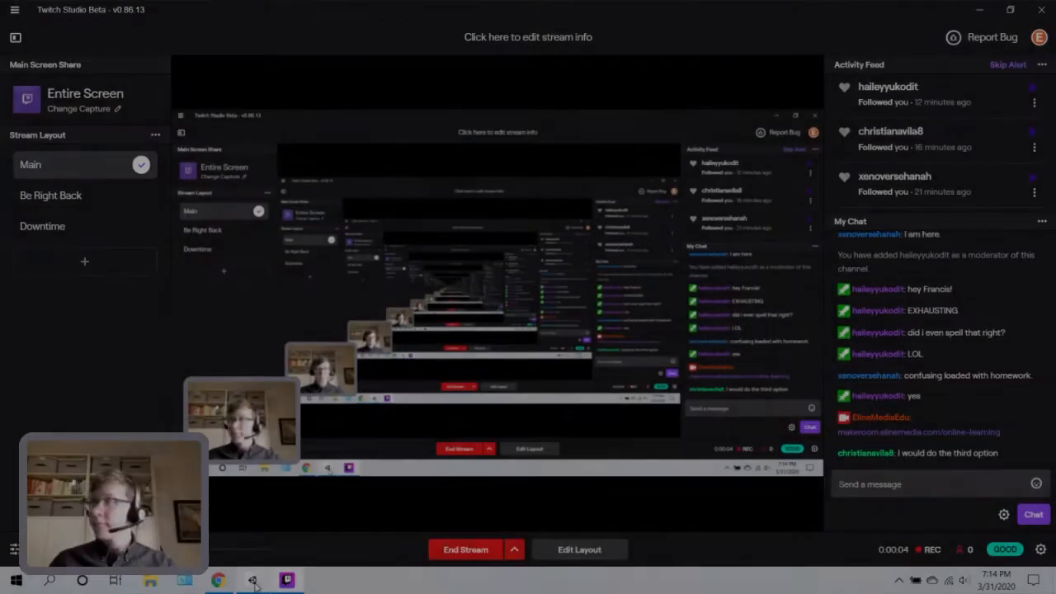
Switch to Unity Hub and minimize the web browser window behind it
{"action": "mouse_move", "coordinate": [254, 583]}
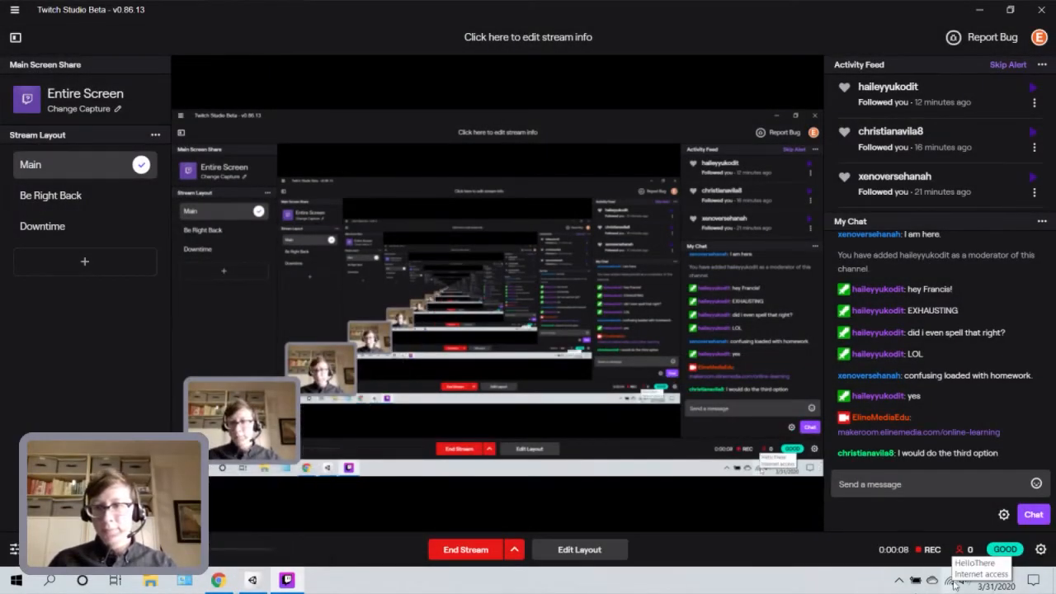
{"action": "left_click", "coordinate": [251, 582]}
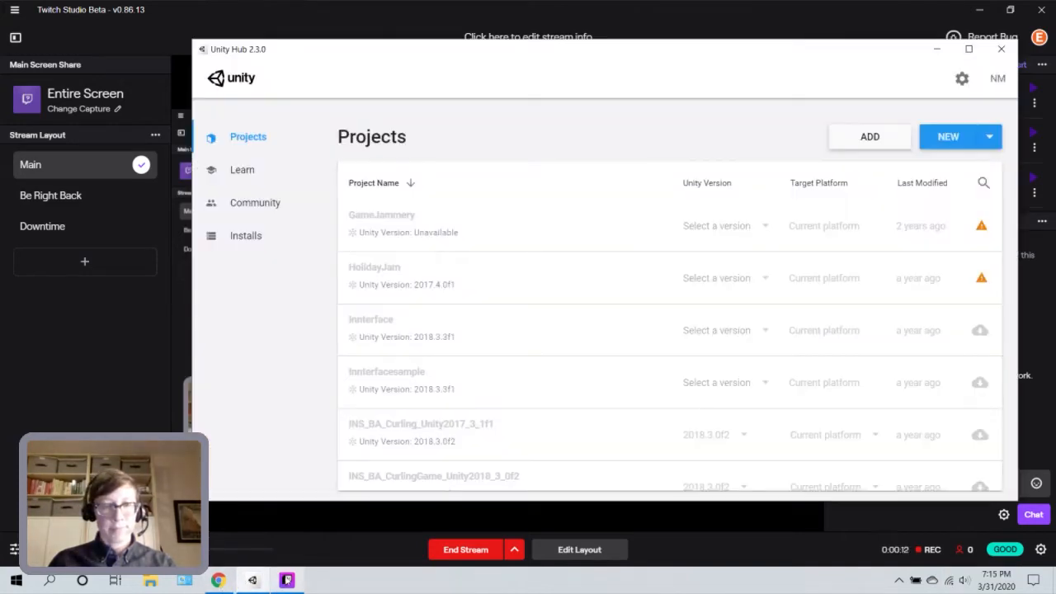
{"action": "left_click", "coordinate": [286, 581]}
{"action": "left_click", "coordinate": [286, 580]}
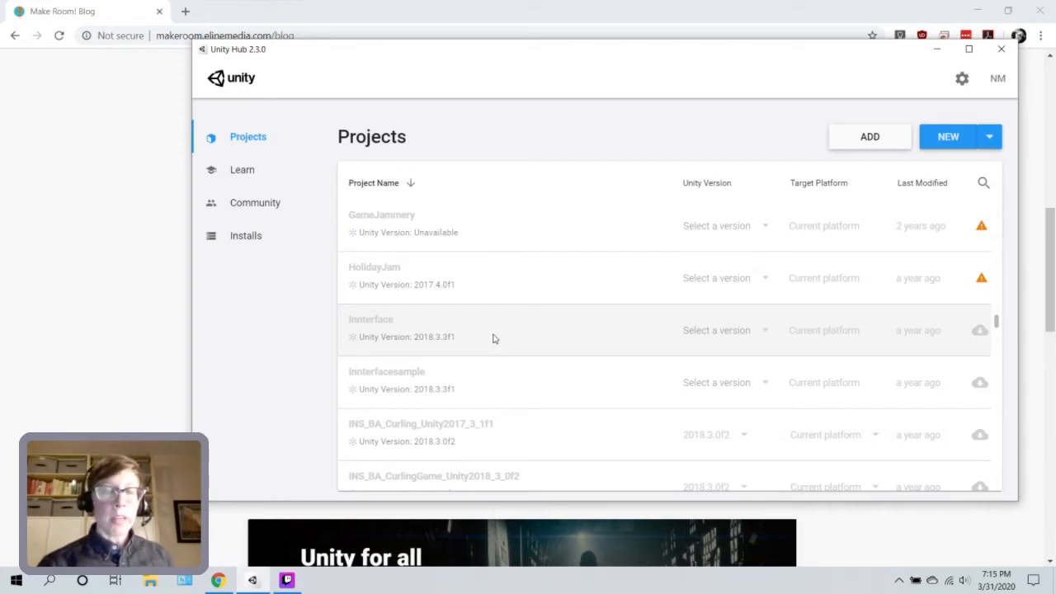
{"action": "left_click", "coordinate": [974, 10]}
Move the Unity Hub window down to expose its desktop shortcut, and bring the window back up
{"action": "left_click_drag", "start_coordinate": [711, 57], "coordinate": [656, 222]}
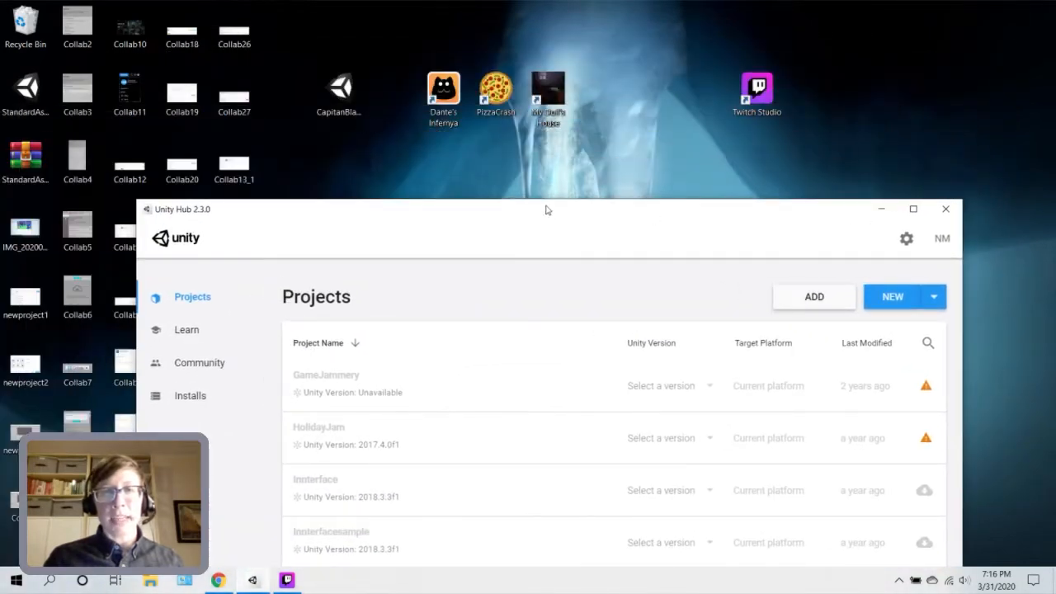
{"action": "left_click_drag", "start_coordinate": [547, 210], "coordinate": [575, 306]}
{"action": "left_click_drag", "start_coordinate": [652, 225], "coordinate": [653, 90]}
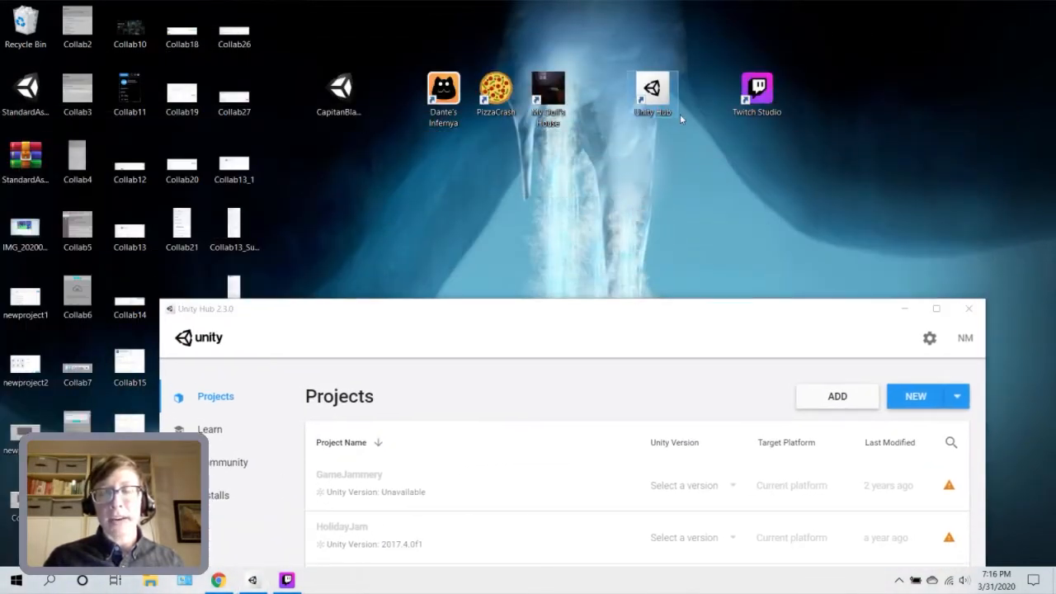
{"action": "left_click", "coordinate": [516, 324]}
{"action": "left_click_drag", "start_coordinate": [478, 314], "coordinate": [463, 70]}
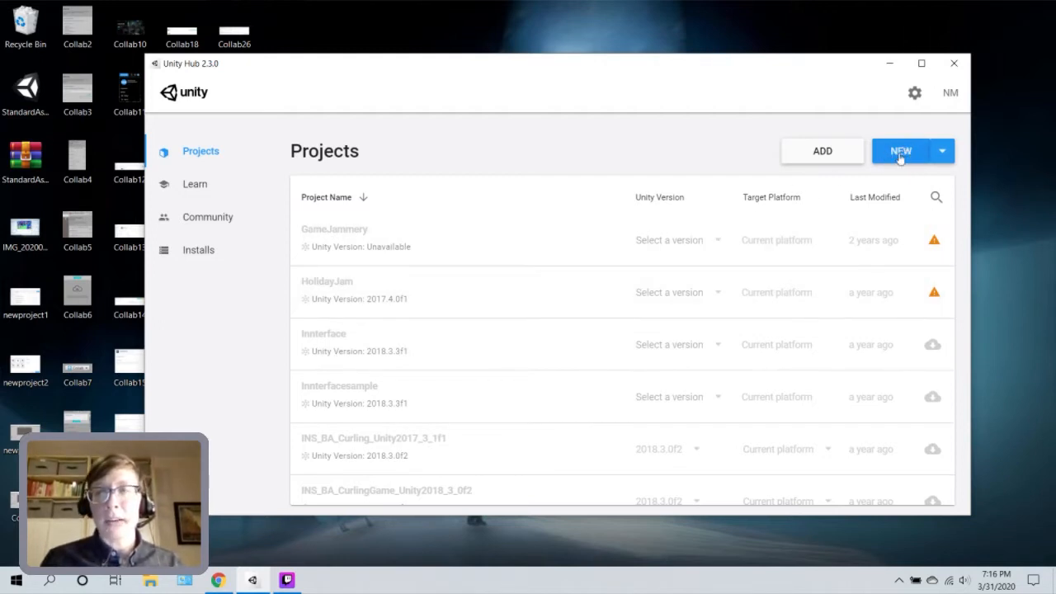
View the installed Unity versions offered for new projects, and open the new project dialog for Unity 2019.1.2f1
{"action": "left_click", "coordinate": [943, 152]}
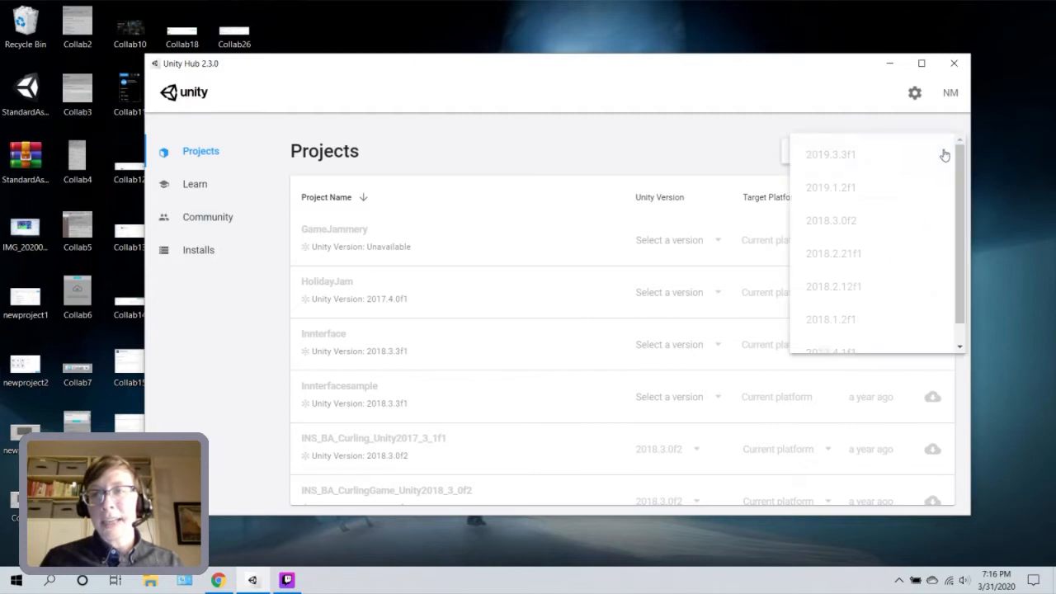
{"action": "left_click", "coordinate": [930, 126]}
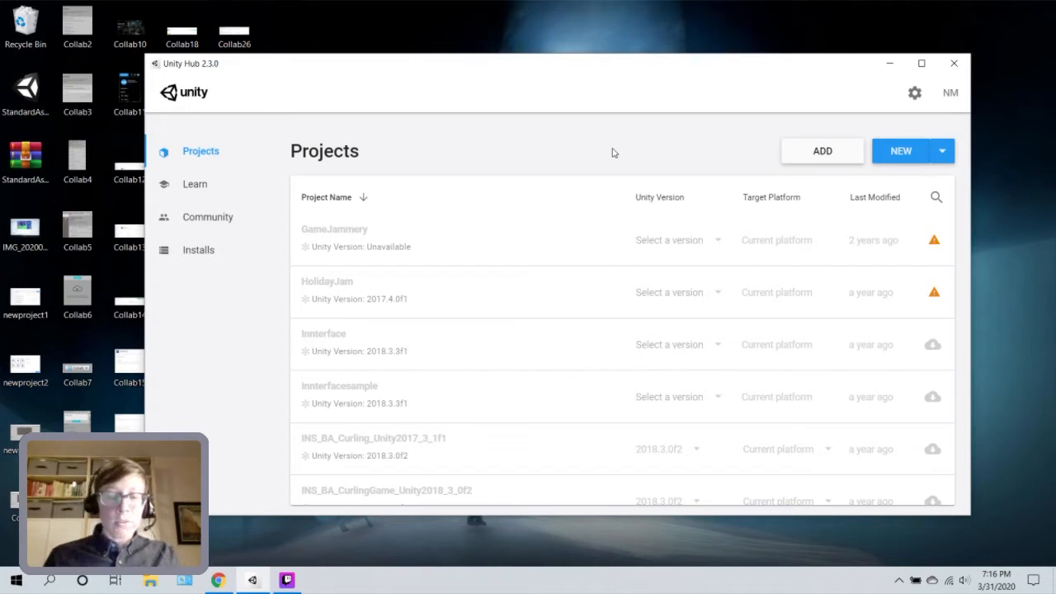
{"action": "left_click", "coordinate": [901, 153]}
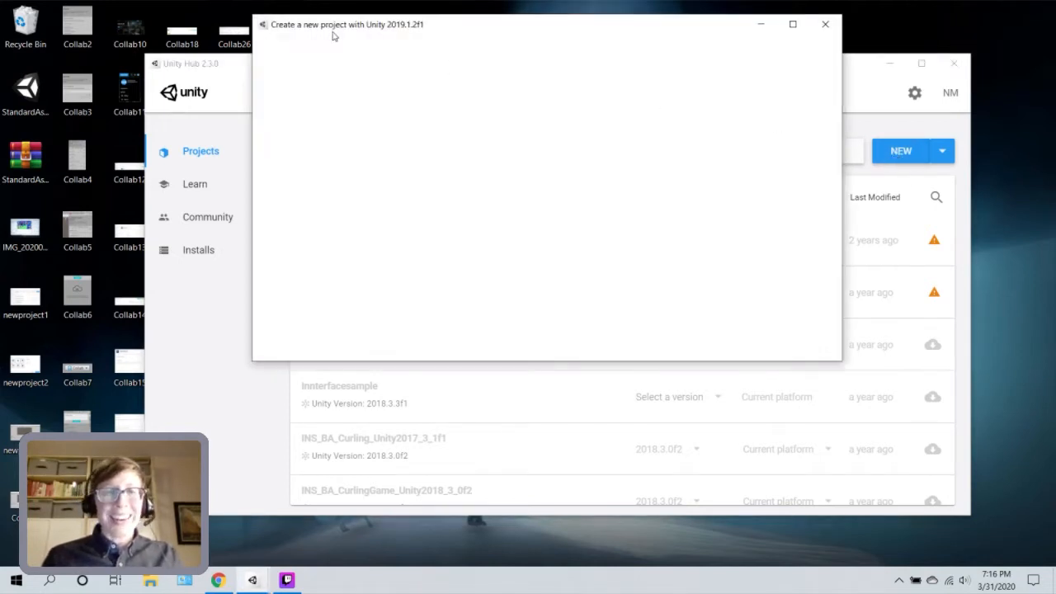
{"action": "left_click_drag", "start_coordinate": [426, 26], "coordinate": [447, 122]}
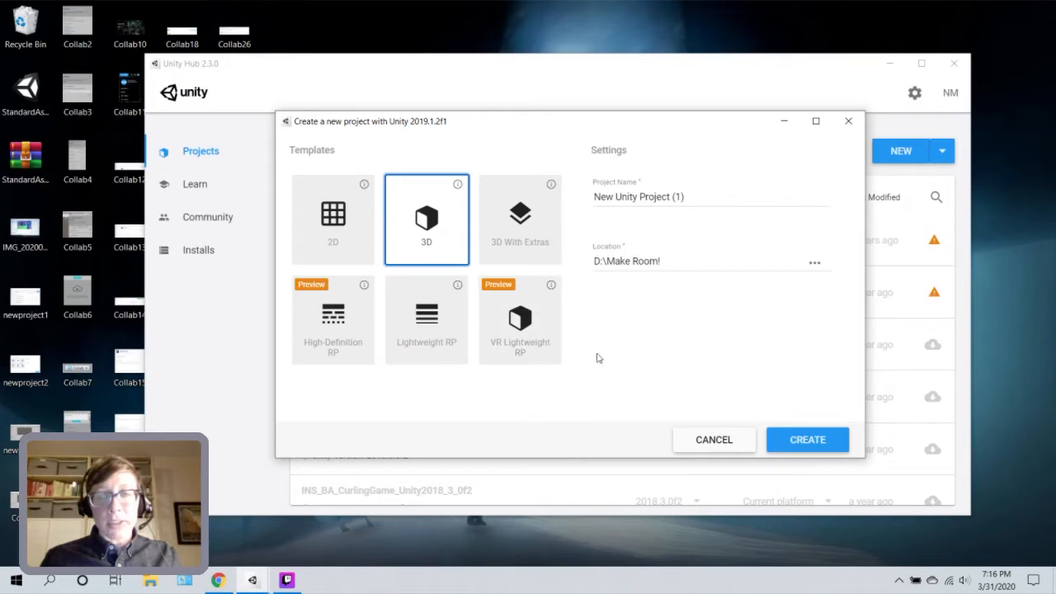
Name the 3D project with the instructor's first name followed by "Project", and create it in D:\Make Room!
{"action": "left_click", "coordinate": [726, 186]}
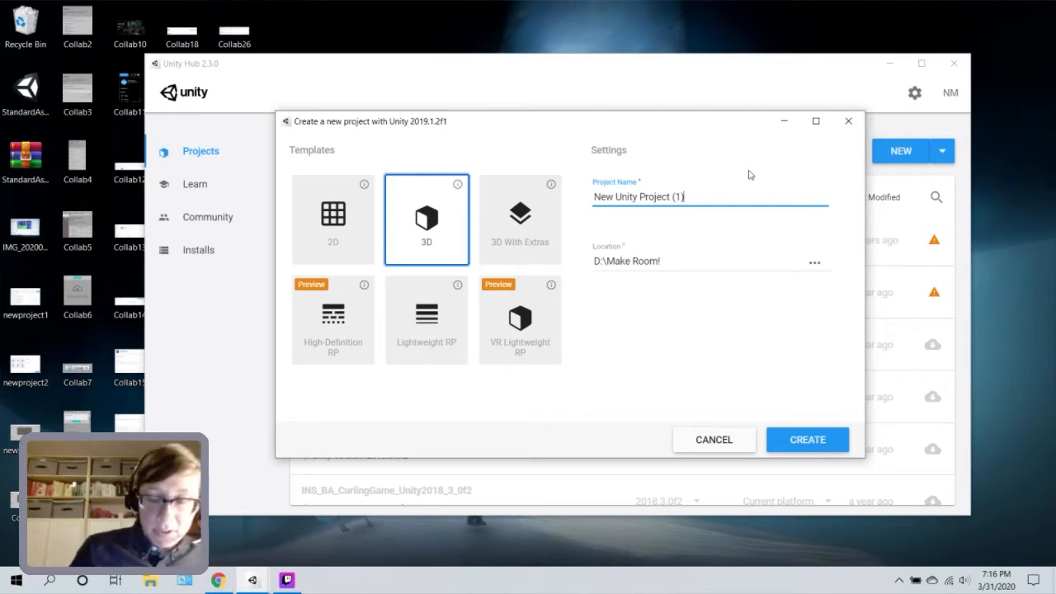
{"action": "key", "text": "ctrl+a"}
{"action": "type", "text": "Nata"}
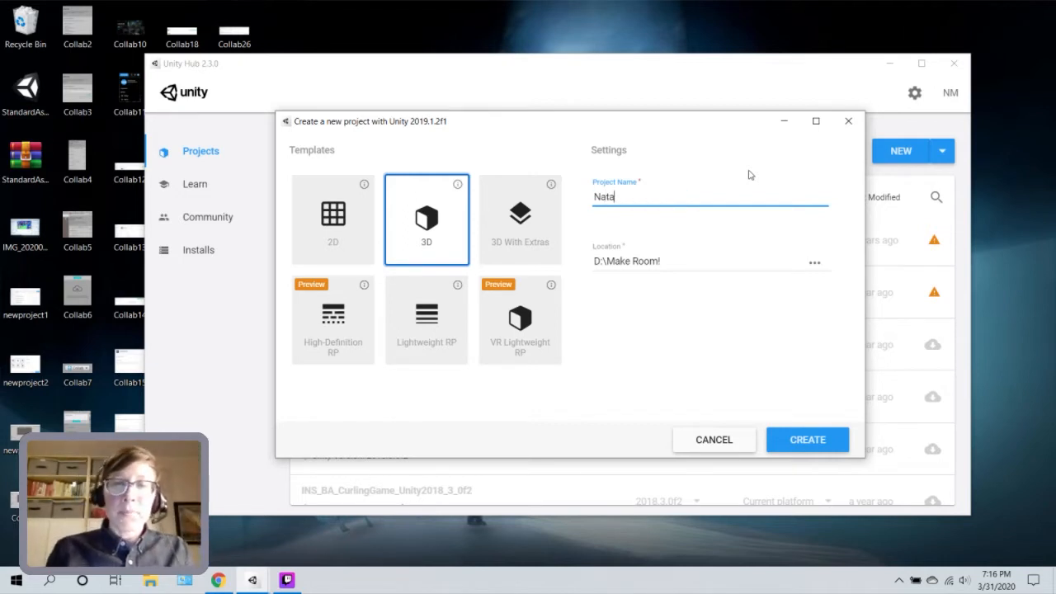
{"action": "type", "text": "lieProjec"}
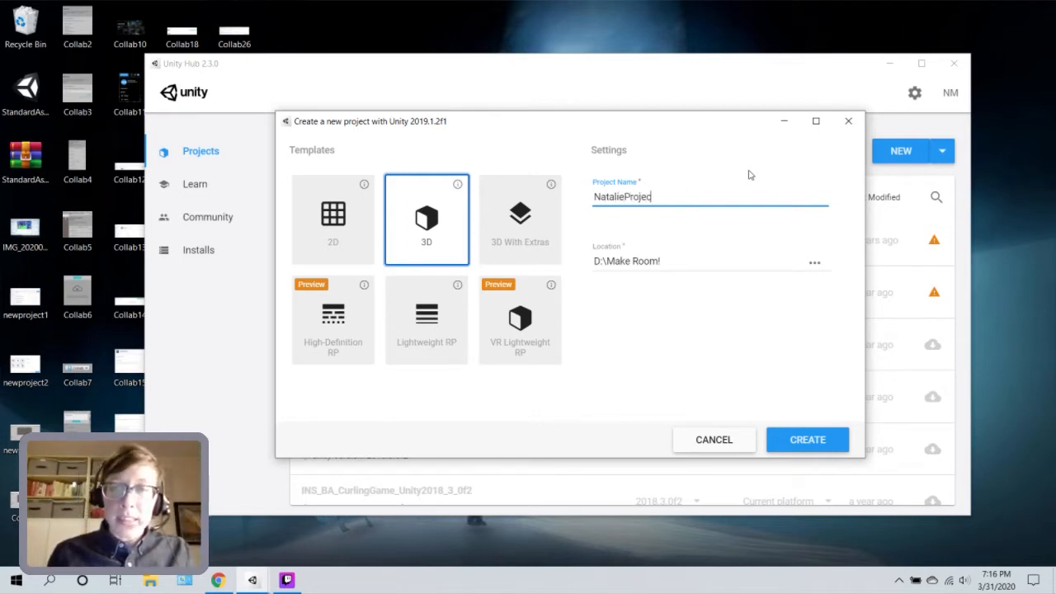
{"action": "type", "text": "t"}
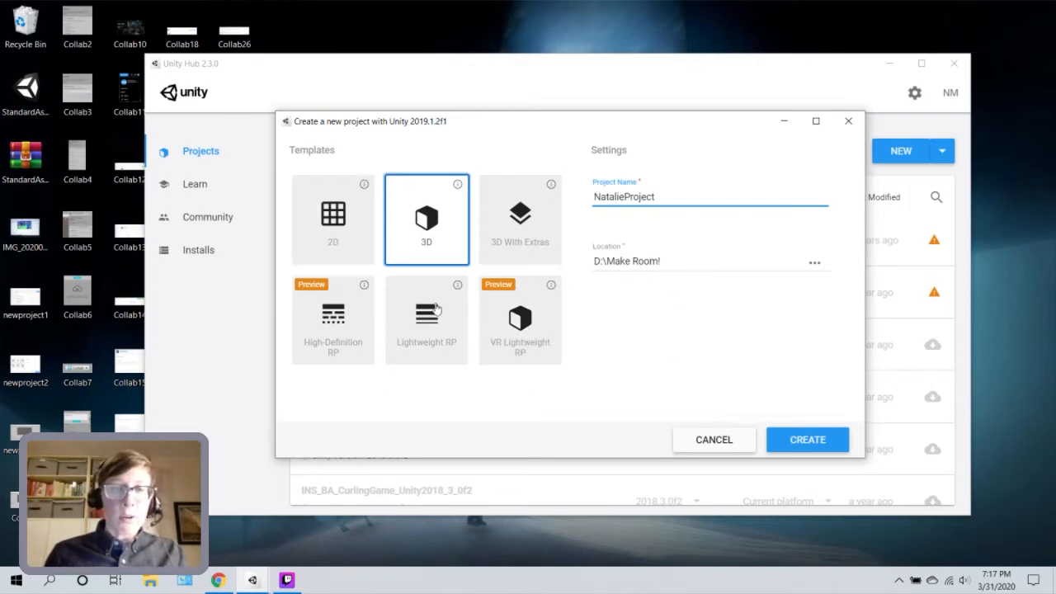
{"action": "left_click", "coordinate": [811, 442]}
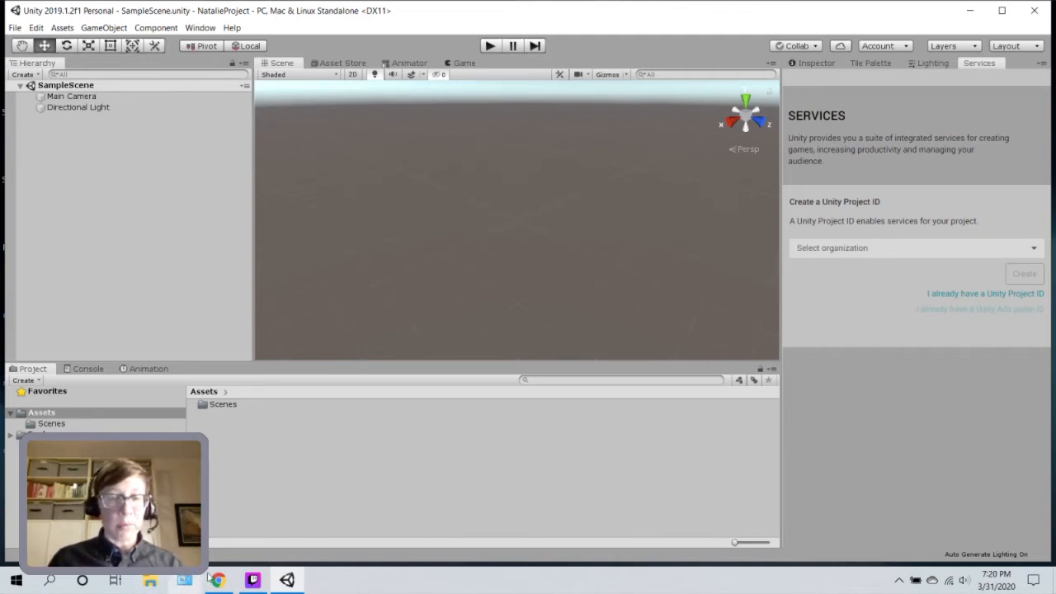
Switch to the Make Room! site in the browser, open its Online Learning page, and review the resources and Learn videos
{"action": "mouse_move", "coordinate": [219, 582]}
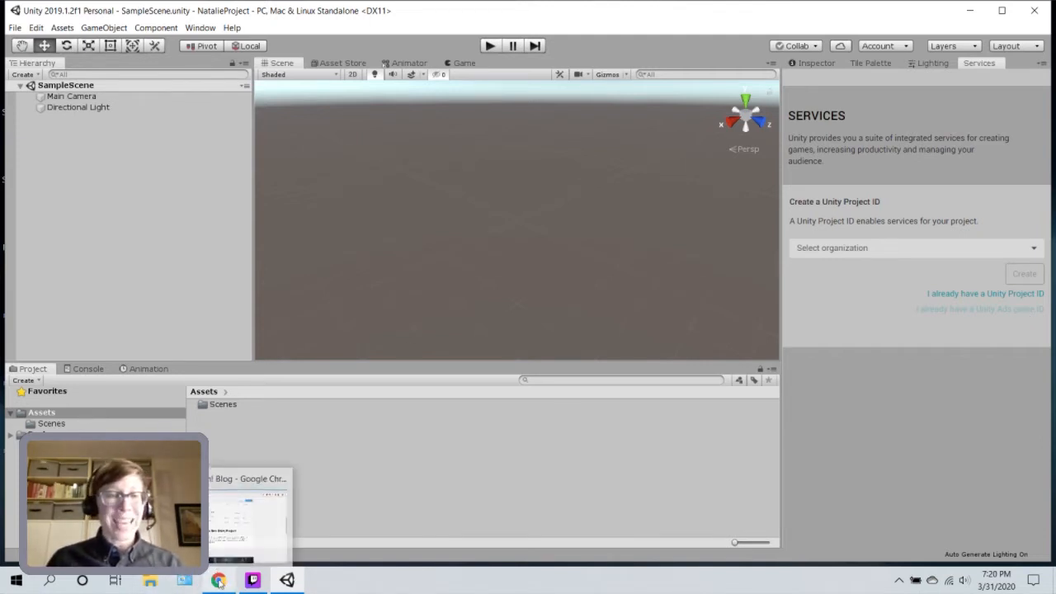
{"action": "left_click", "coordinate": [224, 541]}
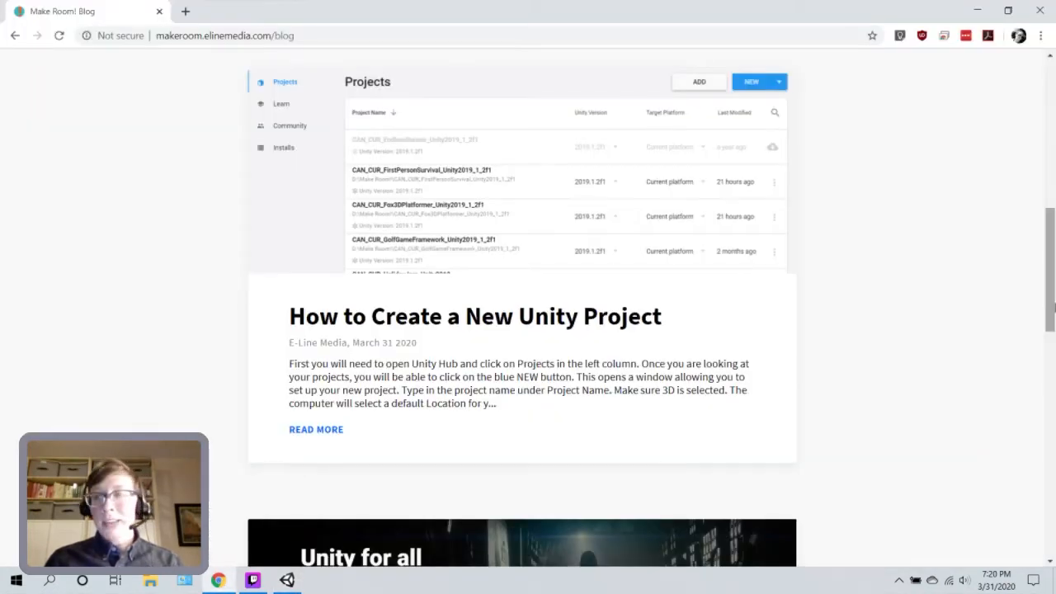
{"action": "left_click_drag", "start_coordinate": [1050, 322], "coordinate": [1050, 171]}
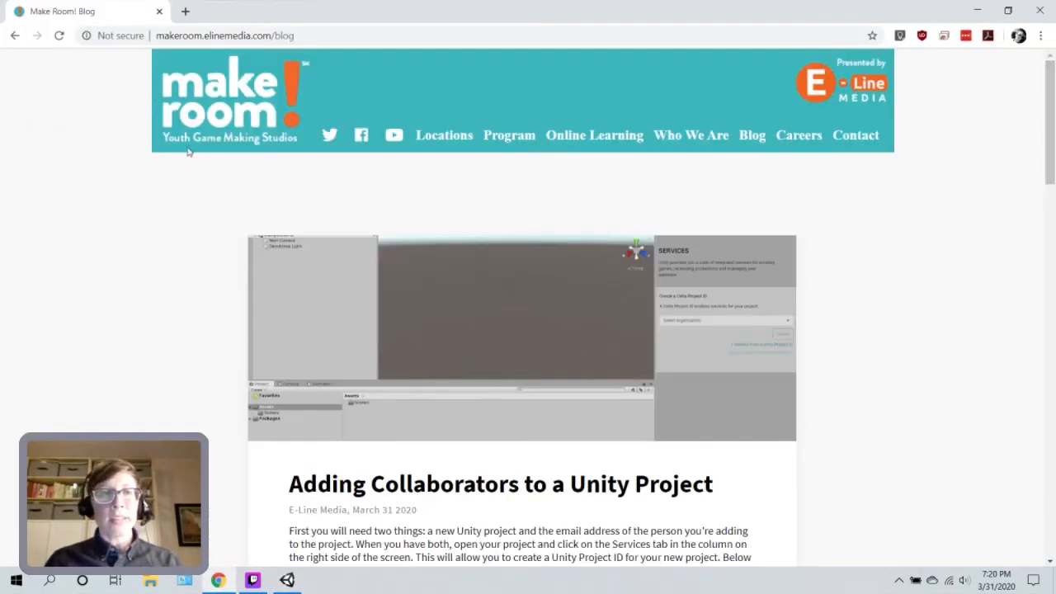
{"action": "left_click", "coordinate": [596, 136]}
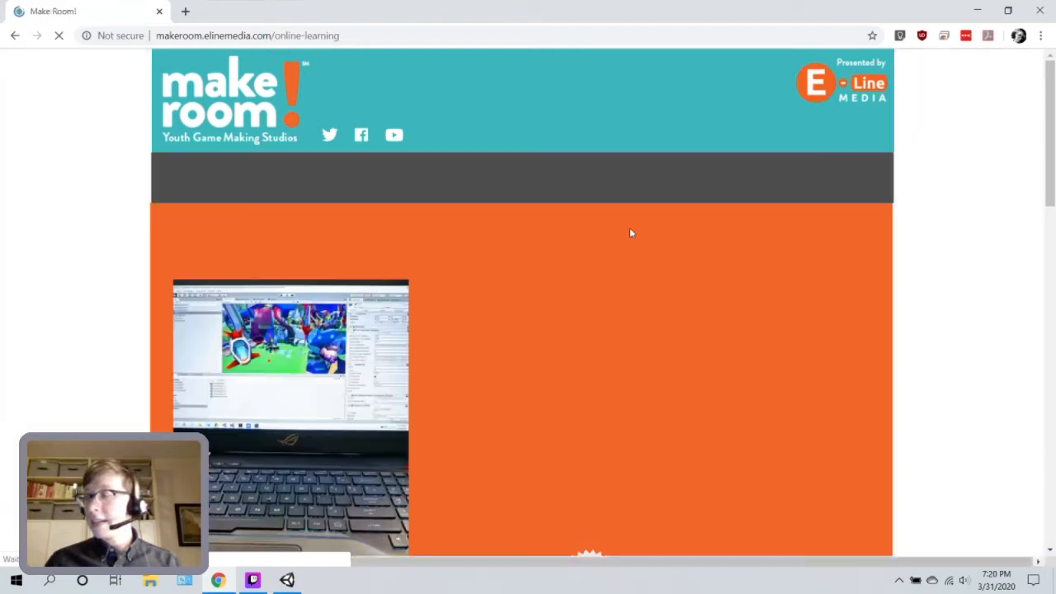
{"action": "scroll", "coordinate": [578, 256], "scroll_direction": "down", "scroll_amount": 10}
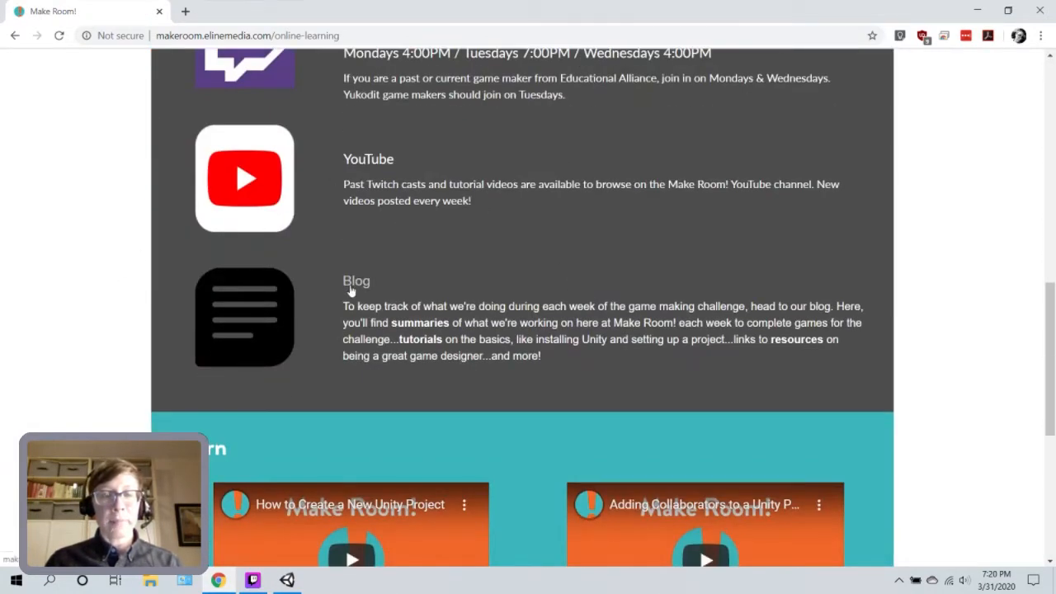
{"action": "scroll", "coordinate": [502, 308], "scroll_direction": "down", "scroll_amount": 3}
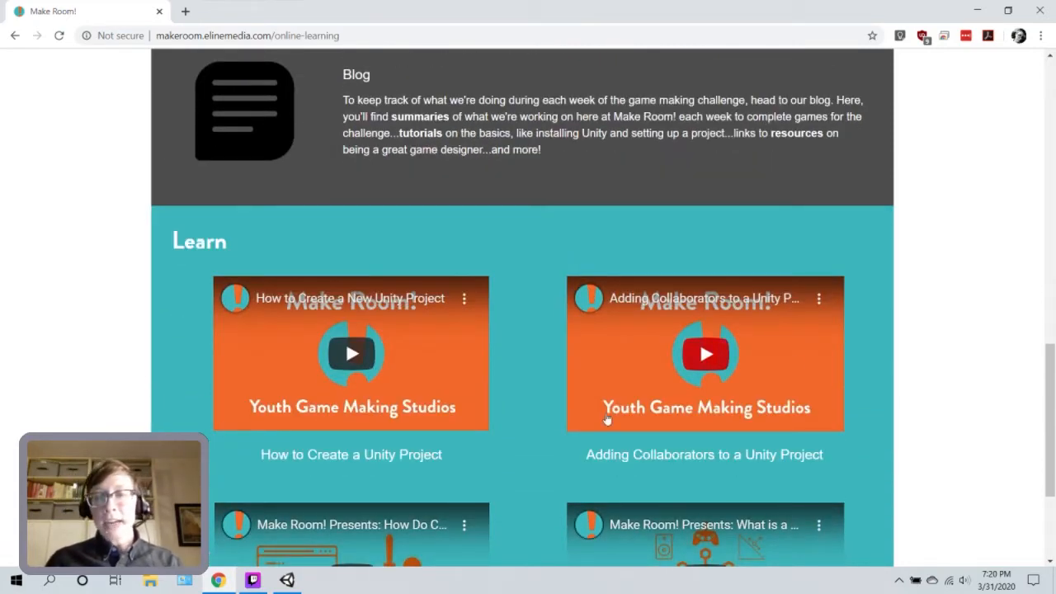
{"action": "scroll", "coordinate": [615, 316], "scroll_direction": "down", "scroll_amount": 1}
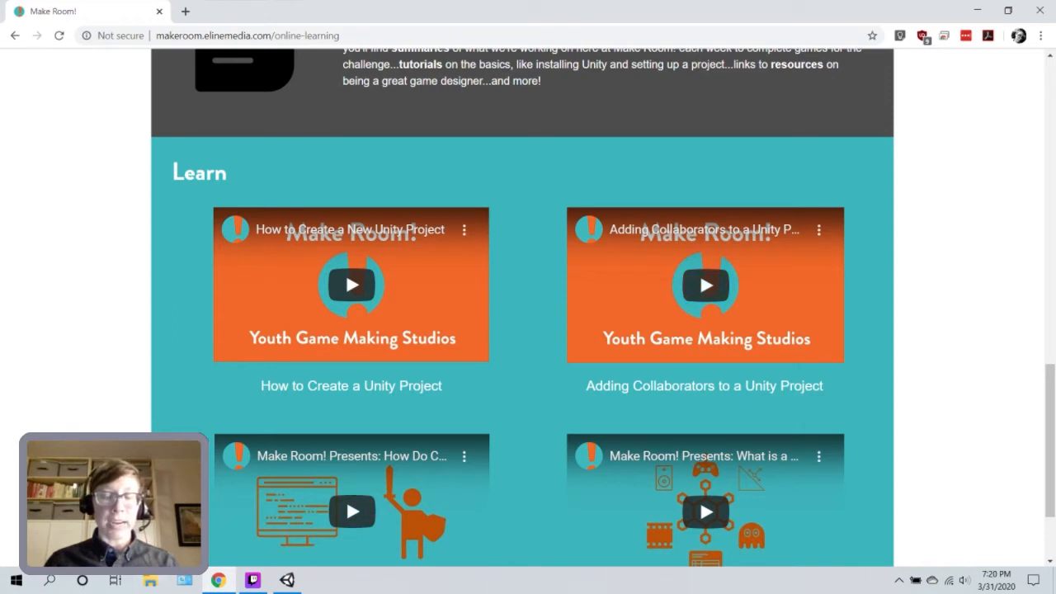
Open the blog from the Online Learning page's resources, and open the full "Adding Collaborators to a Unity Project" post
{"action": "scroll", "coordinate": [277, 463], "scroll_direction": "up", "scroll_amount": 3}
{"action": "left_click", "coordinate": [354, 216]}
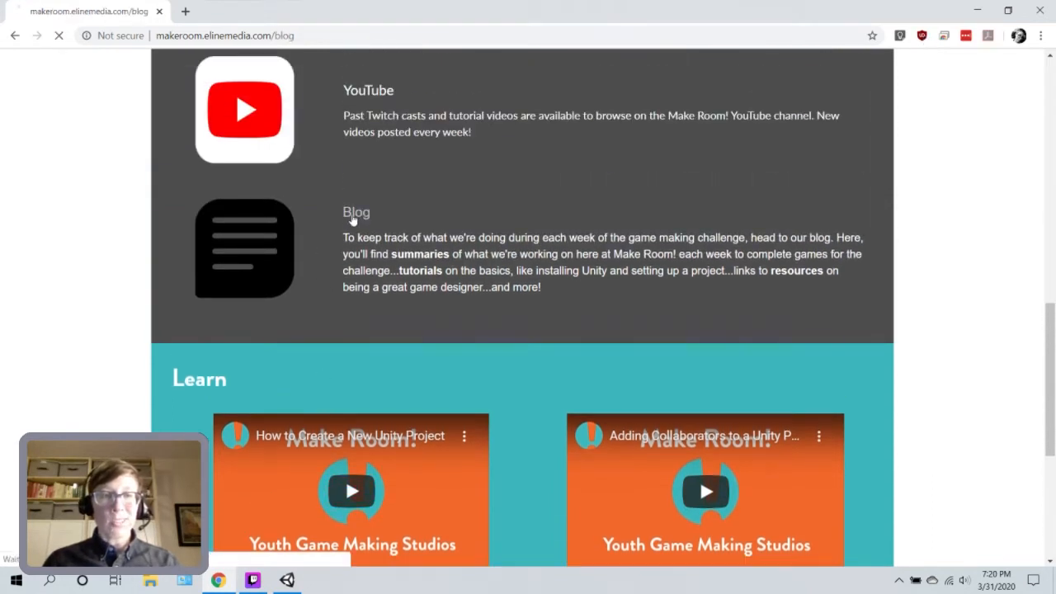
{"action": "scroll", "coordinate": [170, 248], "scroll_direction": "down", "scroll_amount": 2}
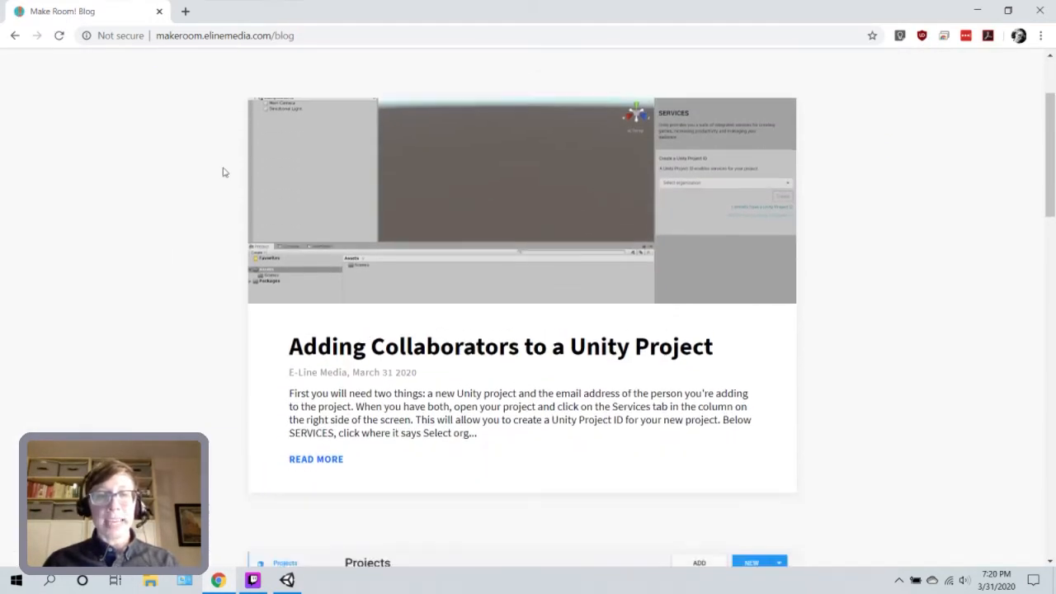
{"action": "scroll", "coordinate": [336, 388], "scroll_direction": "up", "scroll_amount": 1}
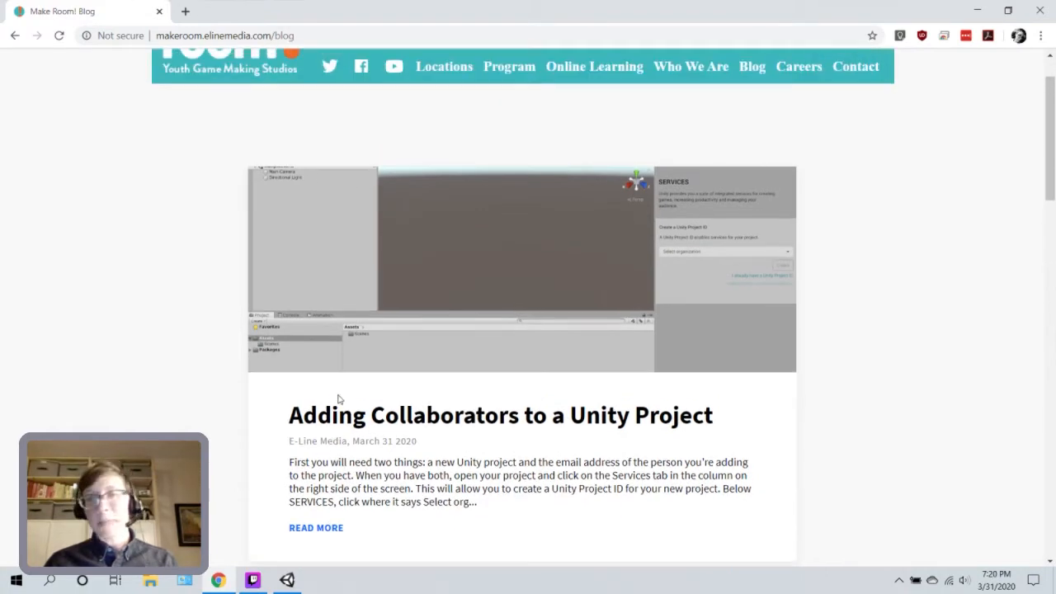
{"action": "left_click", "coordinate": [294, 529]}
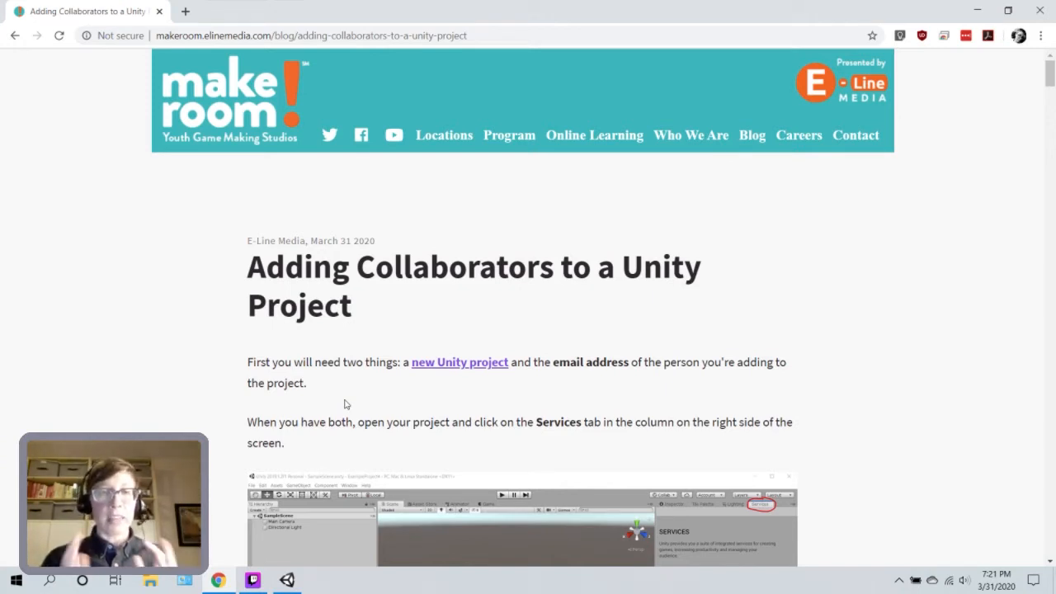
Return to the Online Learning page, and review its Learn videos and the April 2020 Digital Game Making Challenge introduction
{"action": "left_click", "coordinate": [15, 36]}
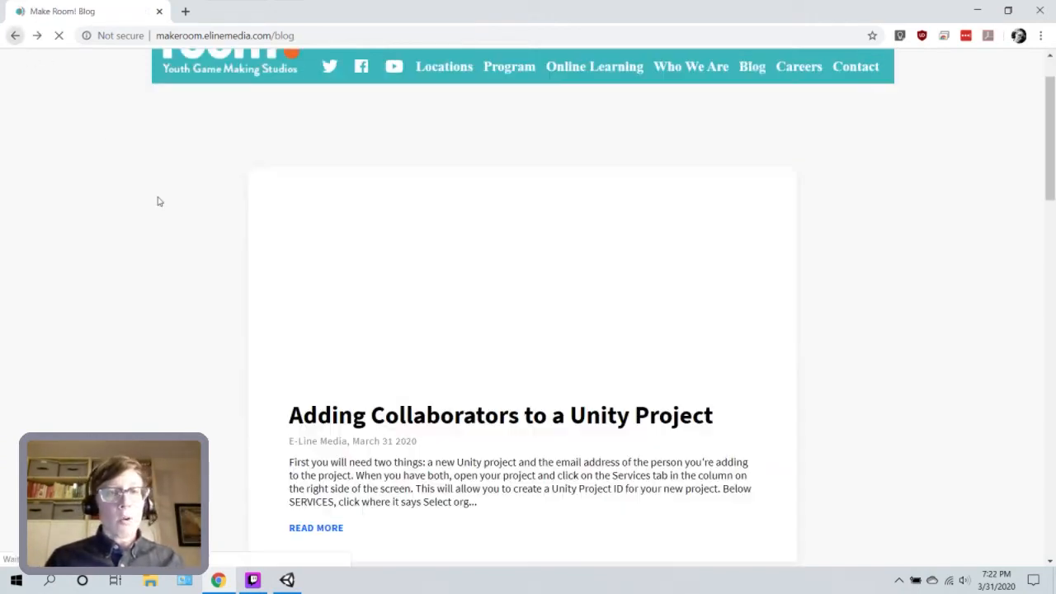
{"action": "left_click", "coordinate": [14, 36]}
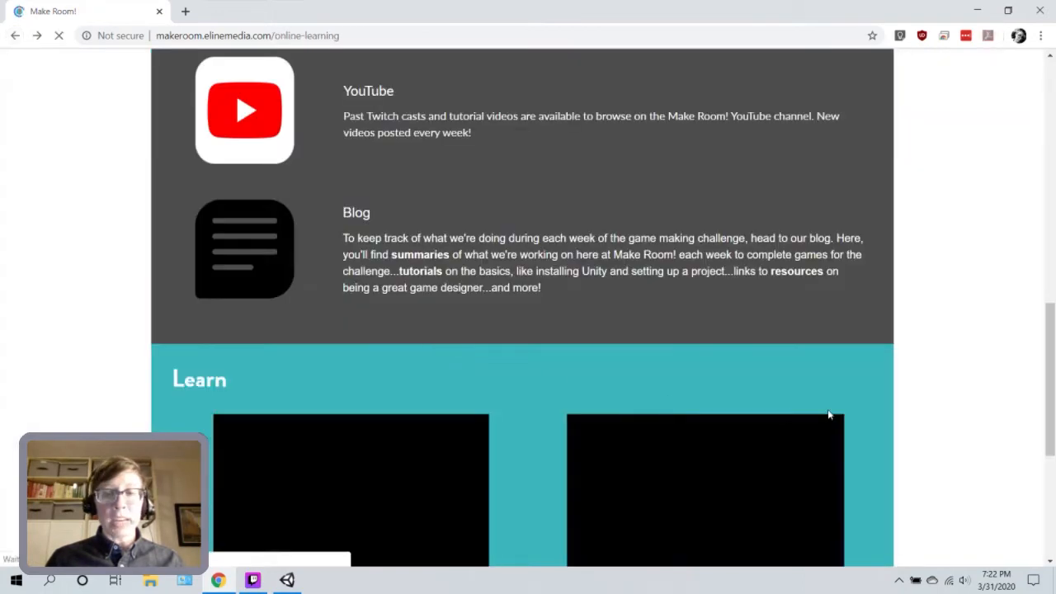
{"action": "scroll", "coordinate": [783, 356], "scroll_direction": "down", "scroll_amount": 2}
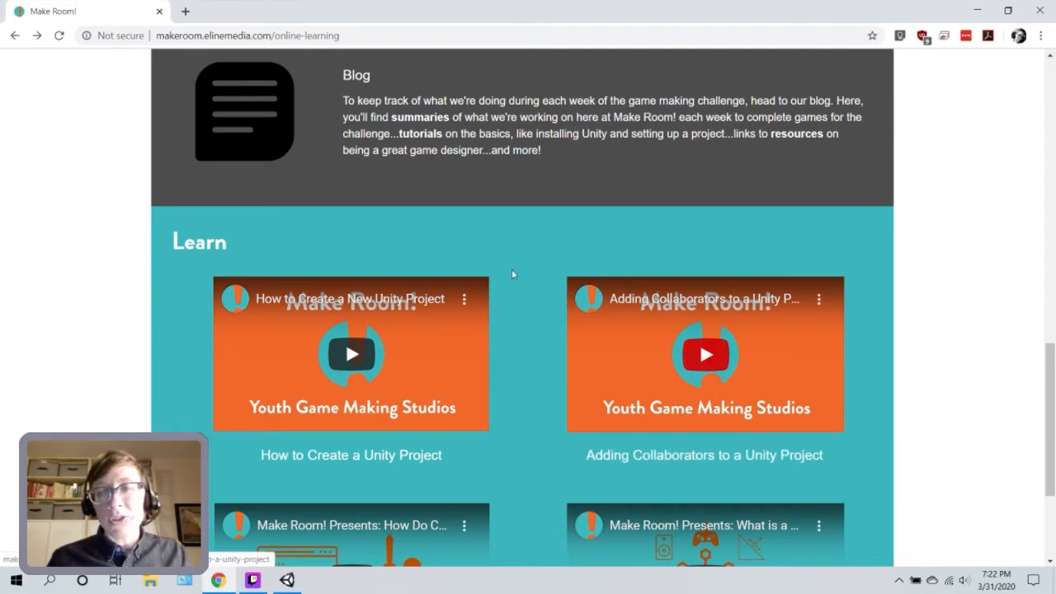
{"action": "left_click_drag", "start_coordinate": [1051, 405], "coordinate": [1053, 136]}
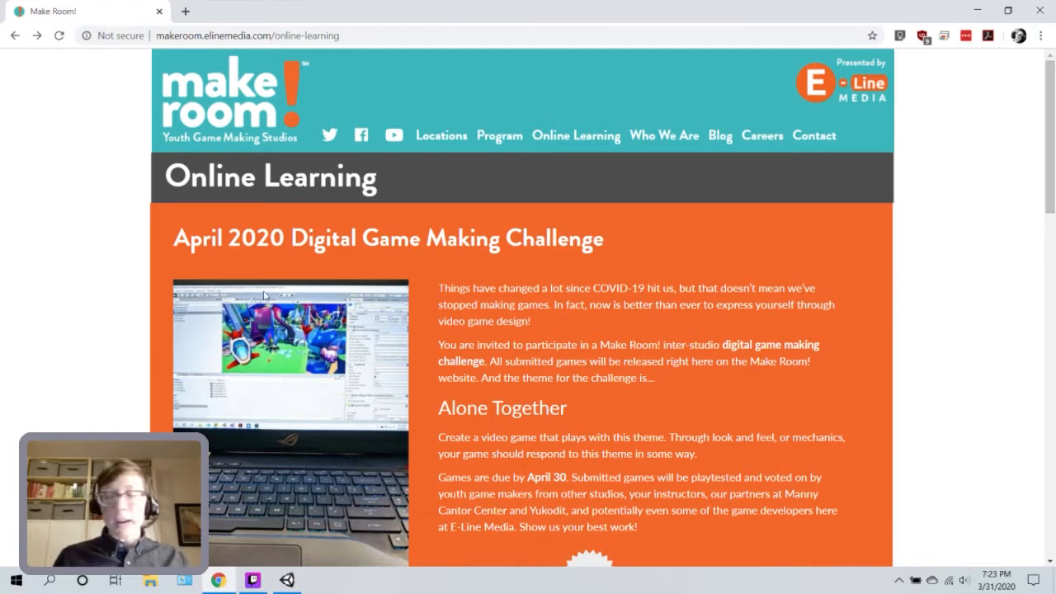
Switch to the Unity editor, show the Inspector instead of Services, and maximize the editor window
{"action": "left_click", "coordinate": [286, 580]}
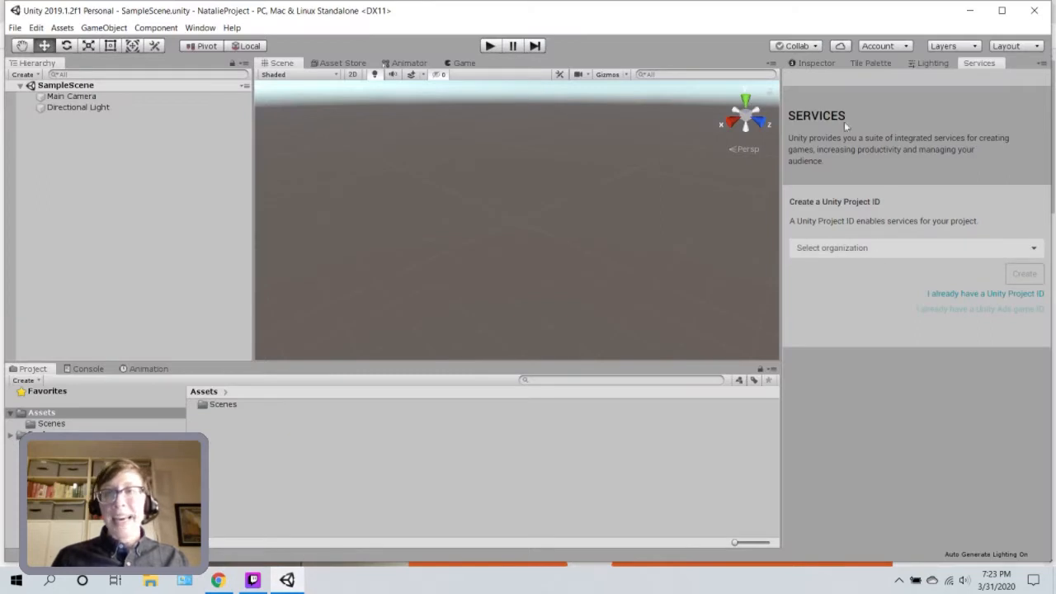
{"action": "left_click", "coordinate": [817, 64]}
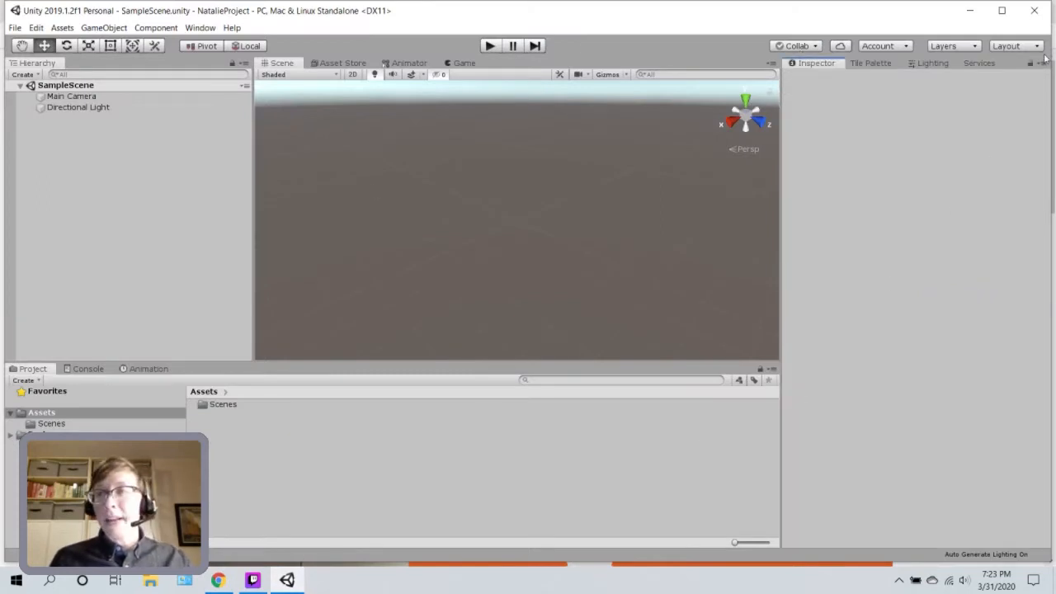
{"action": "left_click", "coordinate": [1002, 11]}
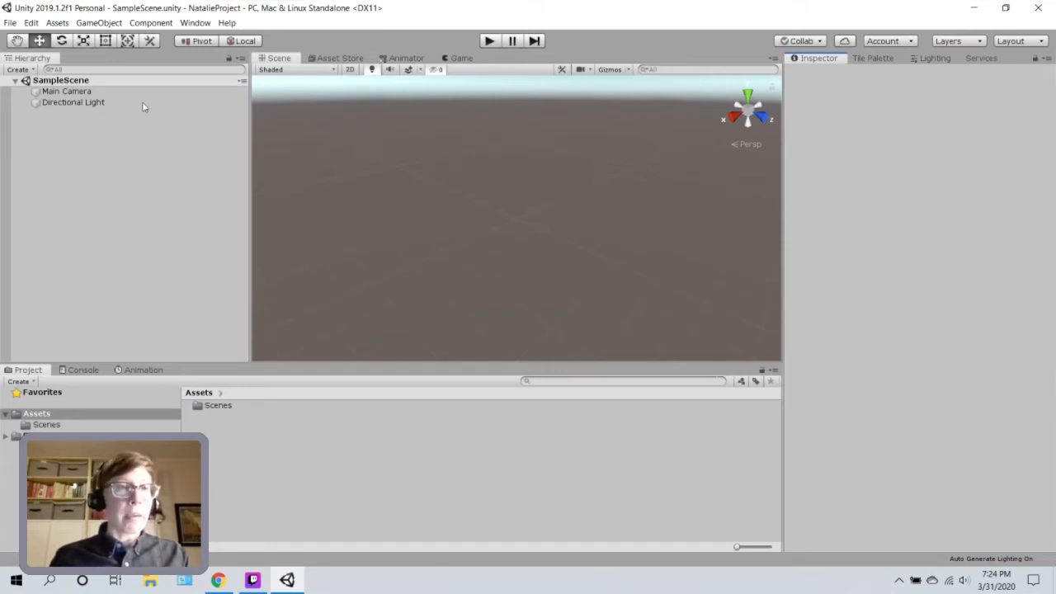
Import the complete StandardAssets custom package from the Desktop into the project
{"action": "left_click", "coordinate": [99, 23]}
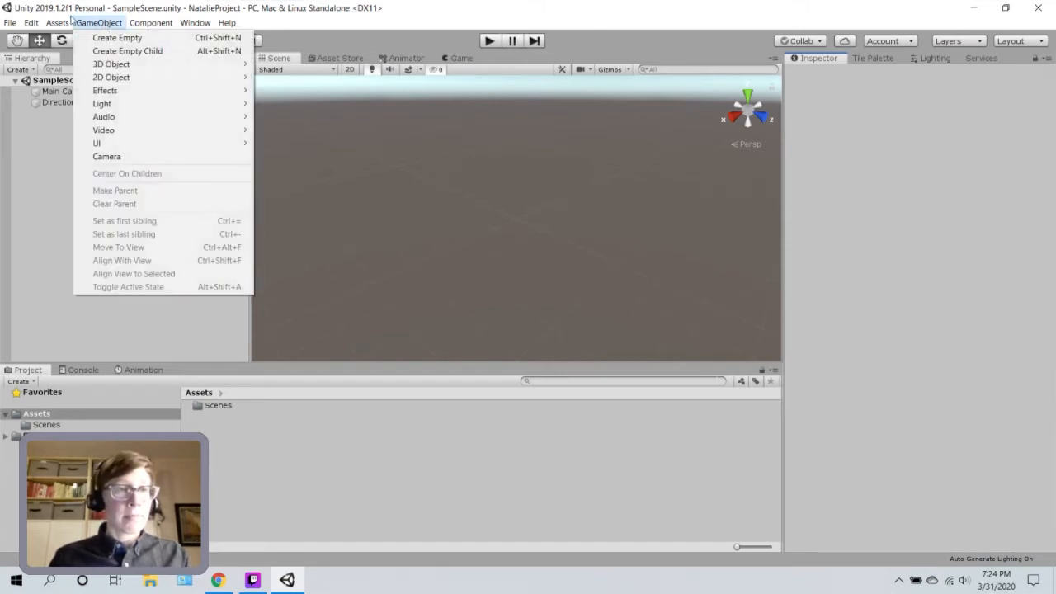
{"action": "mouse_move", "coordinate": [57, 23]}
{"action": "mouse_move", "coordinate": [91, 152]}
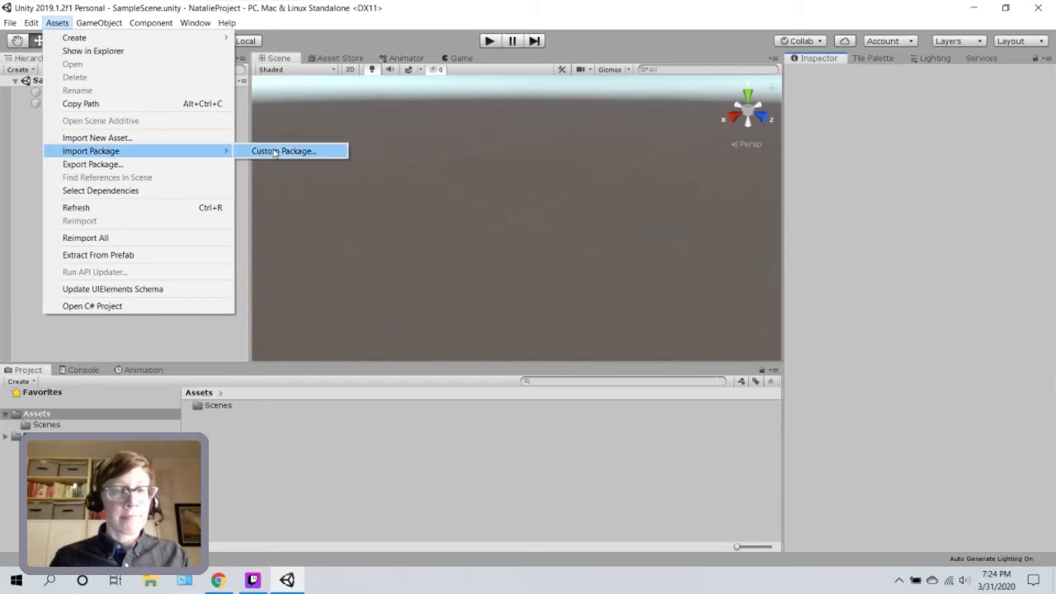
{"action": "left_click", "coordinate": [284, 151]}
{"action": "left_click", "coordinate": [309, 145]}
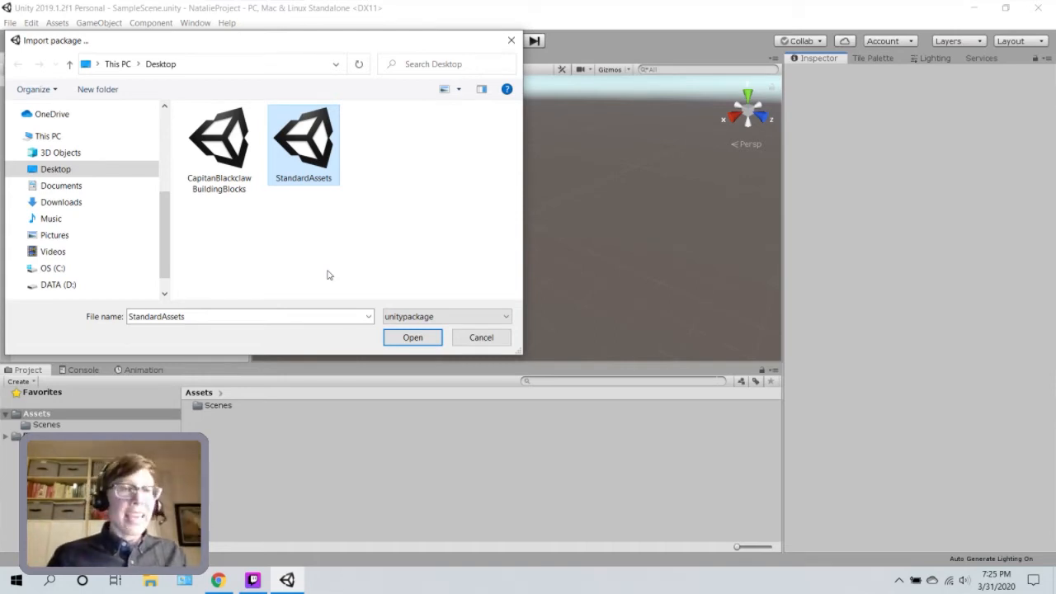
{"action": "left_click", "coordinate": [386, 338]}
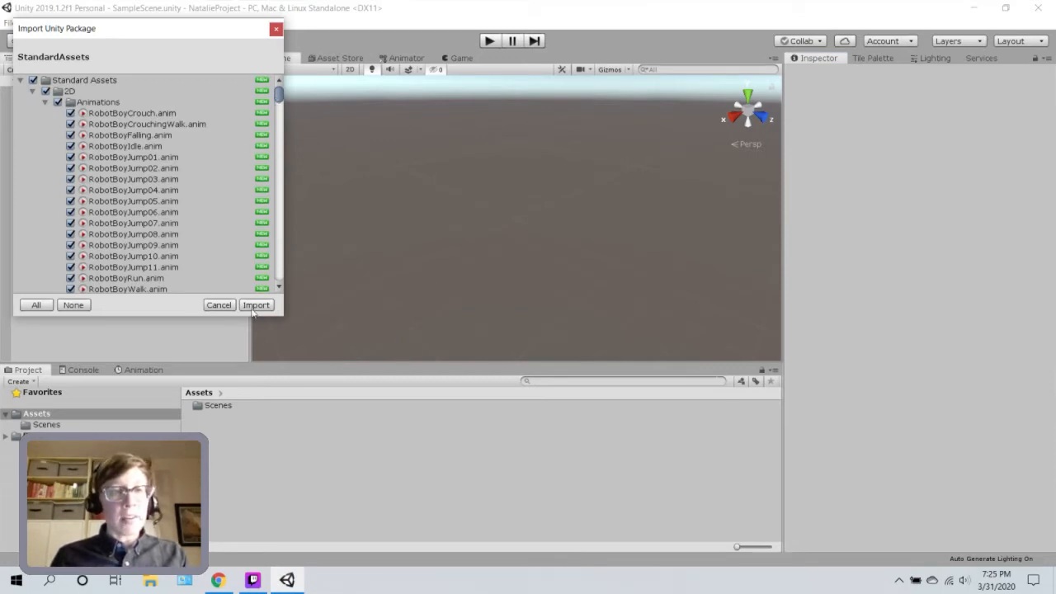
{"action": "left_click_drag", "start_coordinate": [149, 30], "coordinate": [179, 37]}
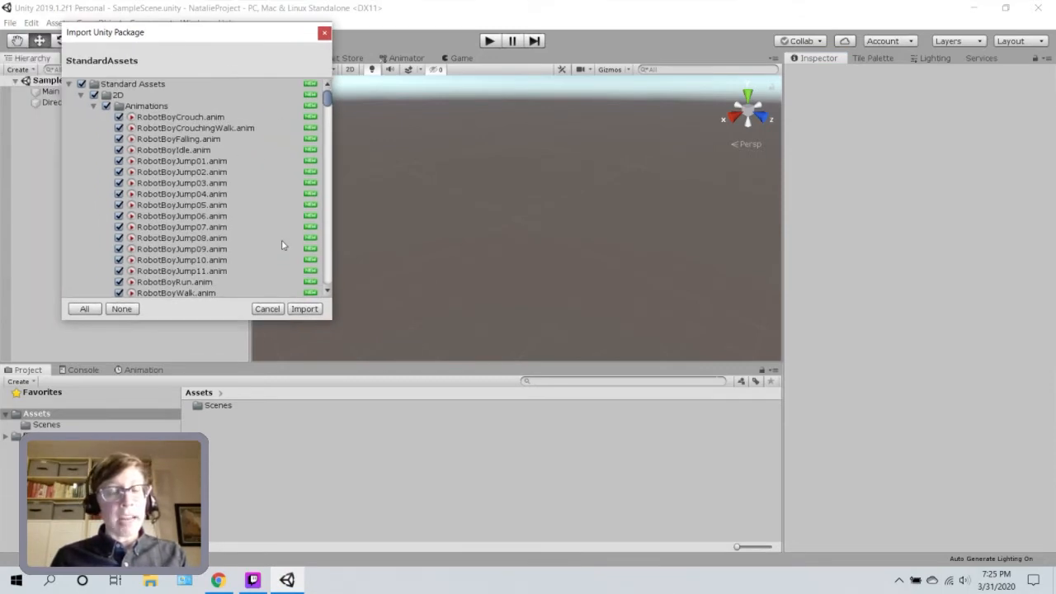
{"action": "left_click", "coordinate": [285, 305]}
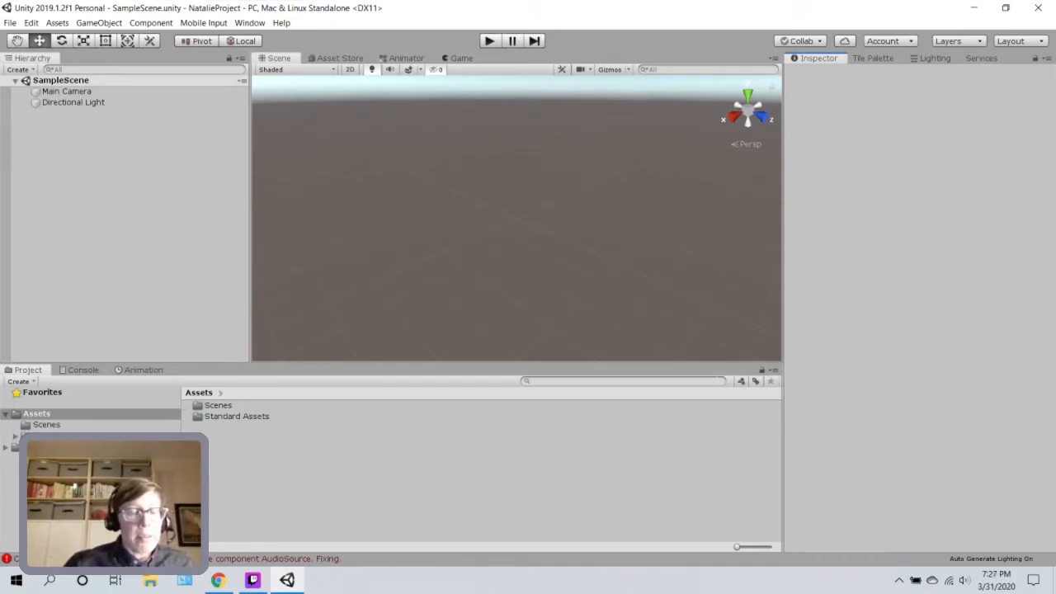
Open the Standard Assets folder in the project, and add a 3D plane to SampleScene
{"action": "left_click", "coordinate": [64, 436]}
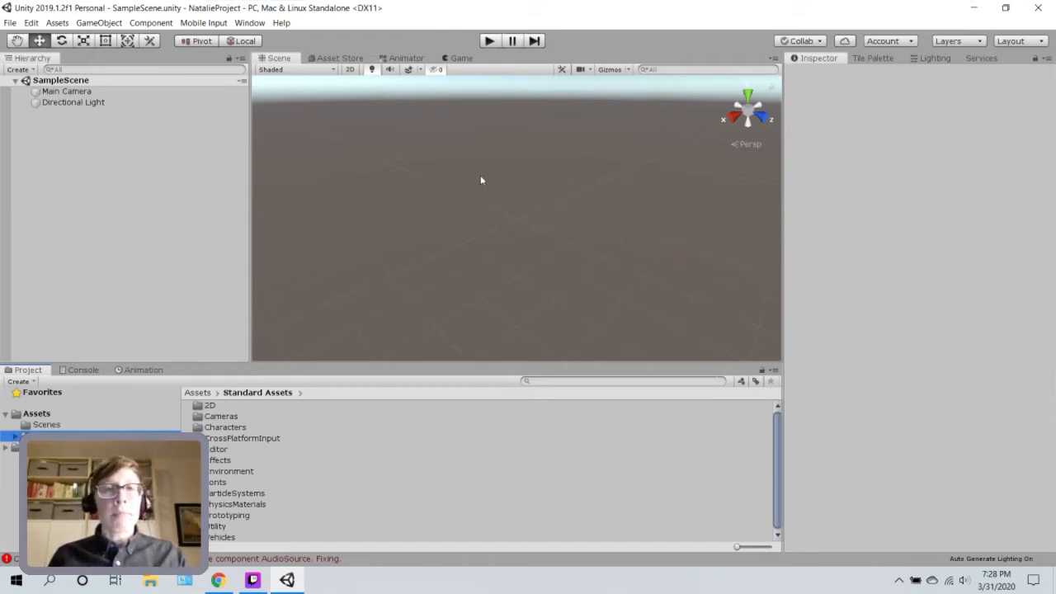
{"action": "left_click", "coordinate": [19, 71]}
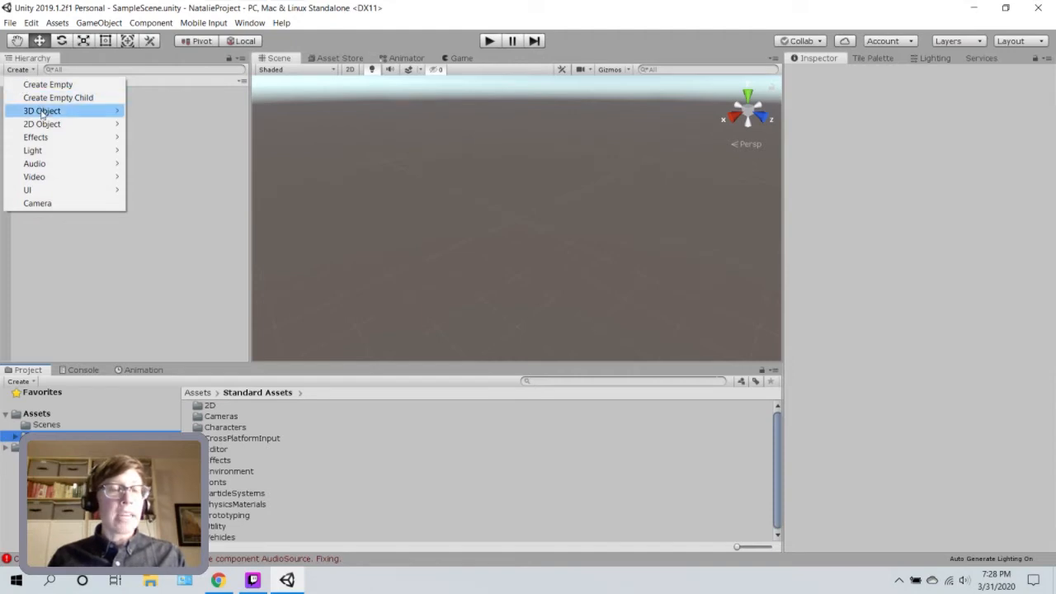
{"action": "mouse_move", "coordinate": [42, 114]}
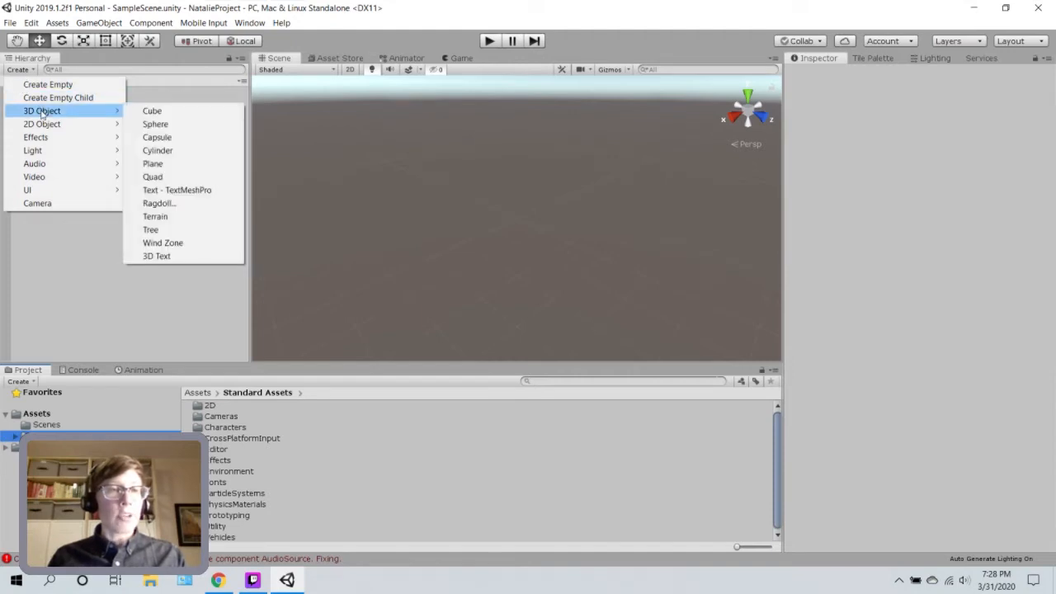
{"action": "left_click", "coordinate": [198, 165]}
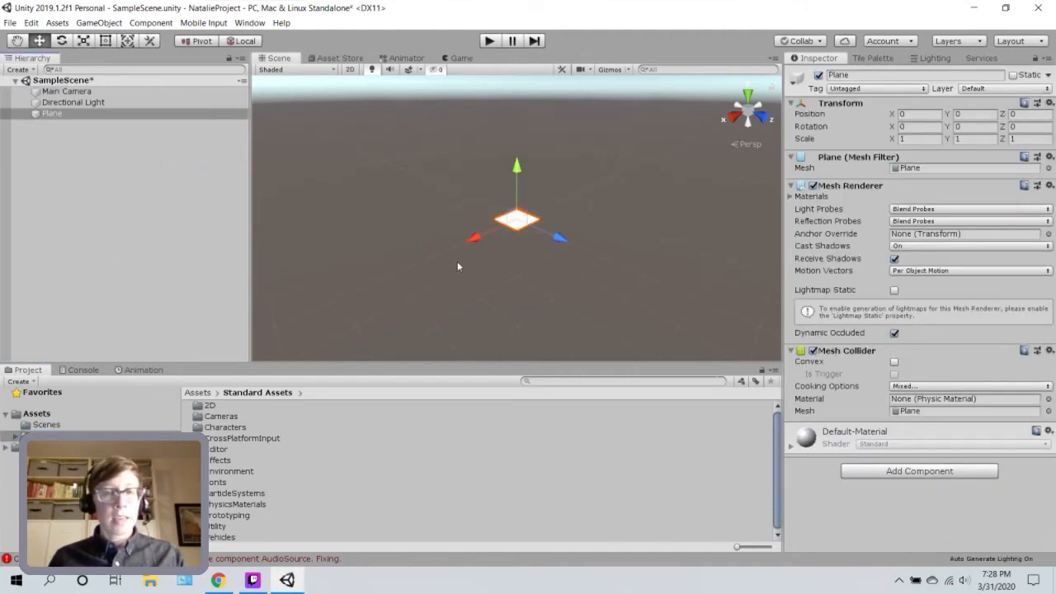
Shift the plane slightly along its X axis to a position of about -0.31
{"action": "scroll", "coordinate": [508, 284], "scroll_direction": "up", "scroll_amount": 6}
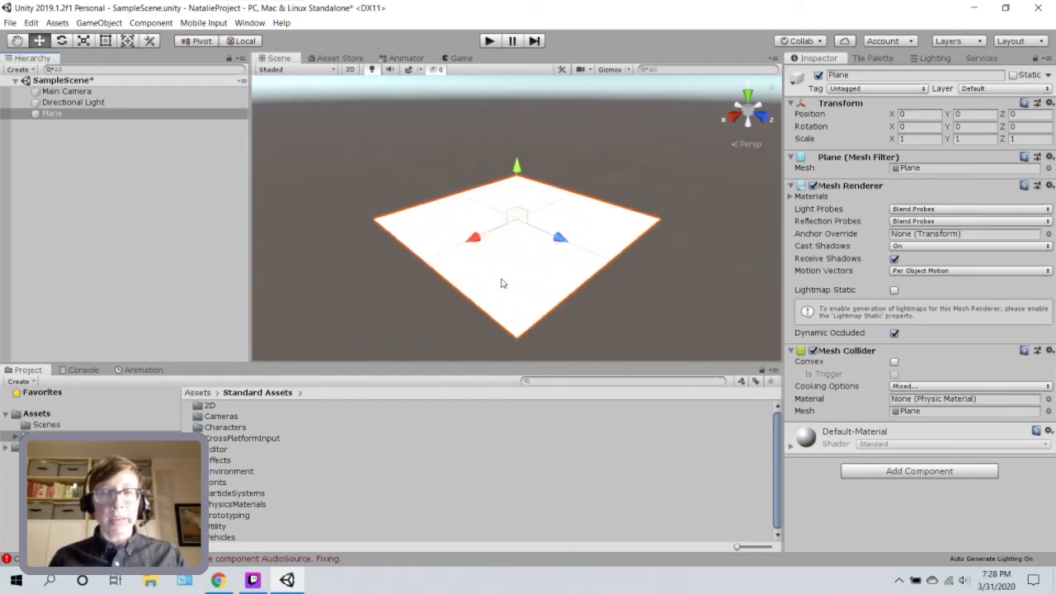
{"action": "scroll", "coordinate": [504, 283], "scroll_direction": "up", "scroll_amount": 2}
{"action": "scroll", "coordinate": [571, 273], "scroll_direction": "down", "scroll_amount": 3}
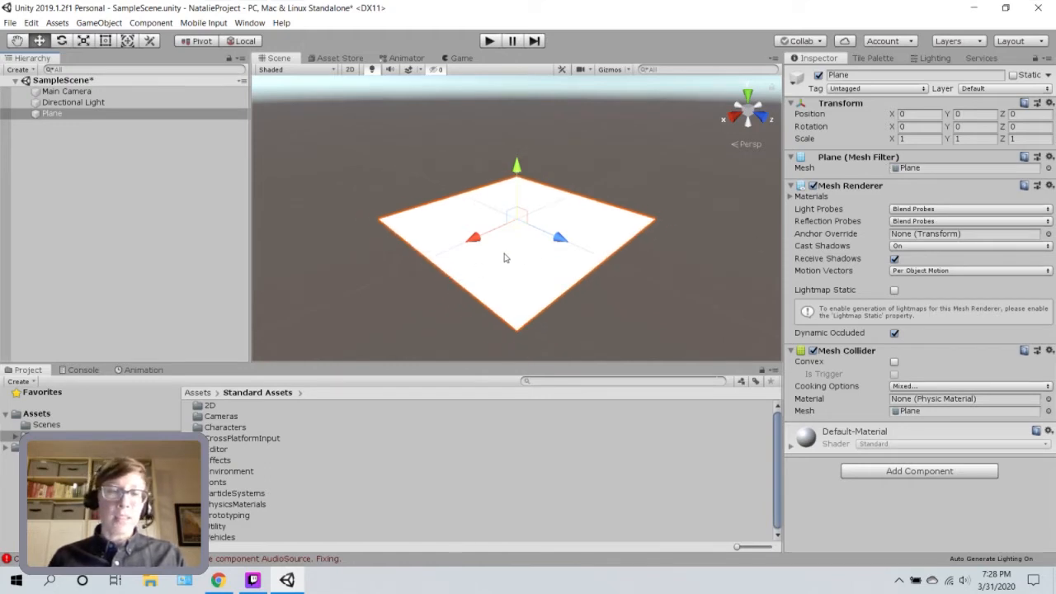
{"action": "left_click_drag", "start_coordinate": [488, 238], "coordinate": [695, 274]}
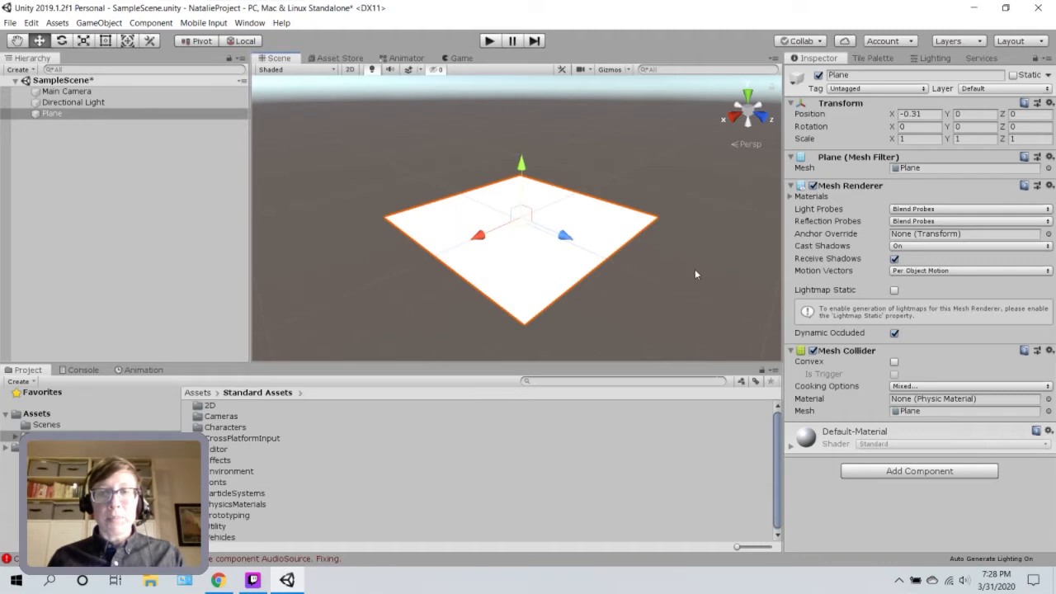
Set the plane's X and Z scale to 10, and inspect the enlarged ground in the scene
{"action": "left_click", "coordinate": [917, 139]}
{"action": "type", "text": "10"}
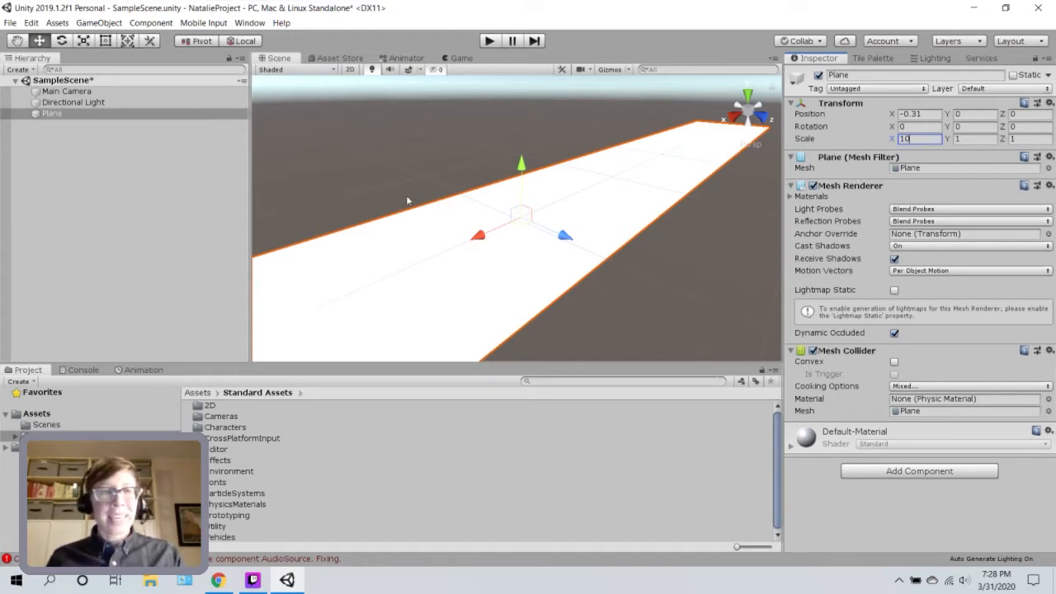
{"action": "left_click", "coordinate": [1022, 139]}
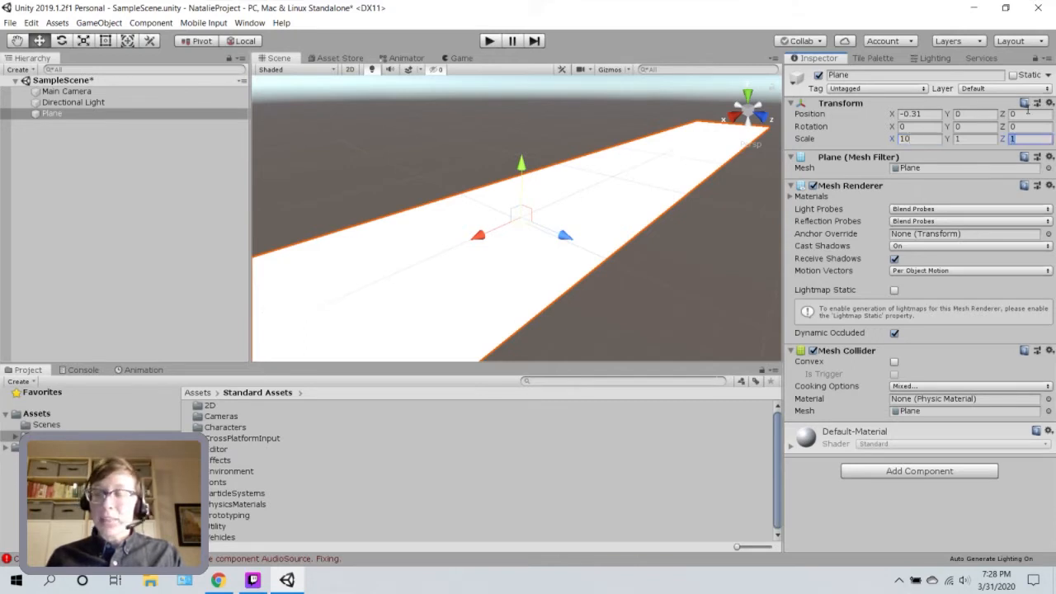
{"action": "type", "text": "10"}
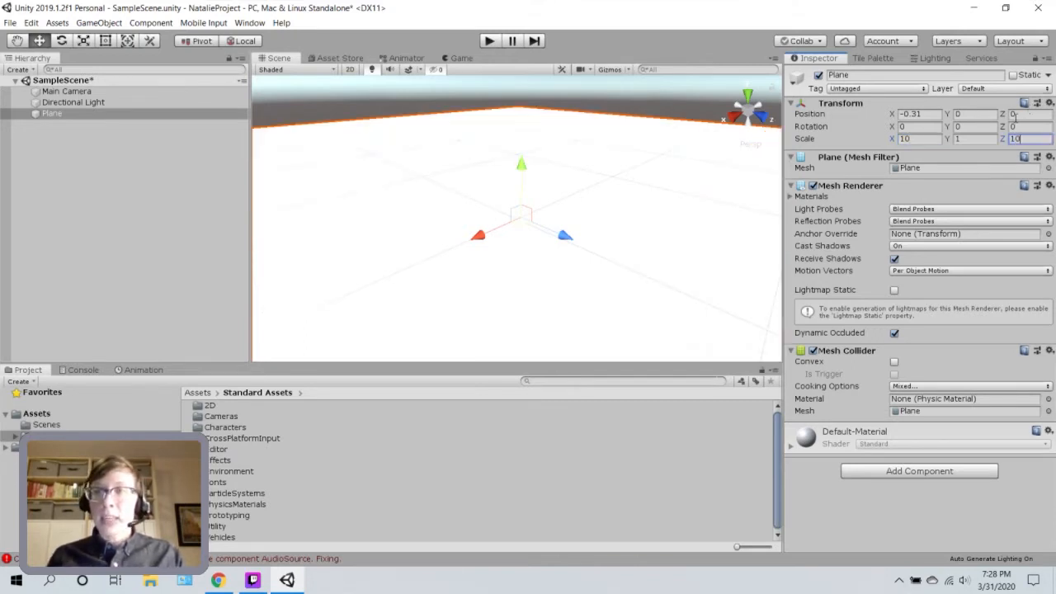
{"action": "middle_click_drag", "start_coordinate": [462, 278], "coordinate": [485, 213]}
{"action": "scroll", "coordinate": [487, 236], "scroll_direction": "down", "scroll_amount": 15}
{"action": "scroll", "coordinate": [501, 262], "scroll_direction": "up", "scroll_amount": 12}
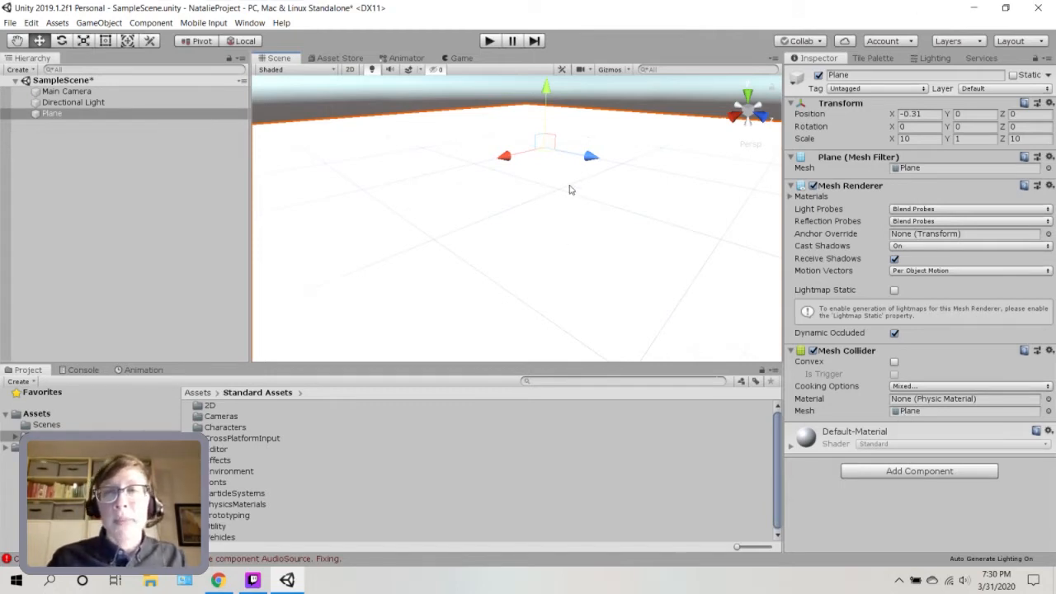
Examine the enlarged ground plane in the scene from several angles and distances
{"action": "middle_click_drag", "start_coordinate": [503, 137], "coordinate": [469, 180]}
{"action": "right_click_drag", "start_coordinate": [428, 179], "coordinate": [416, 236]}
{"action": "middle_click_drag", "start_coordinate": [448, 162], "coordinate": [424, 228]}
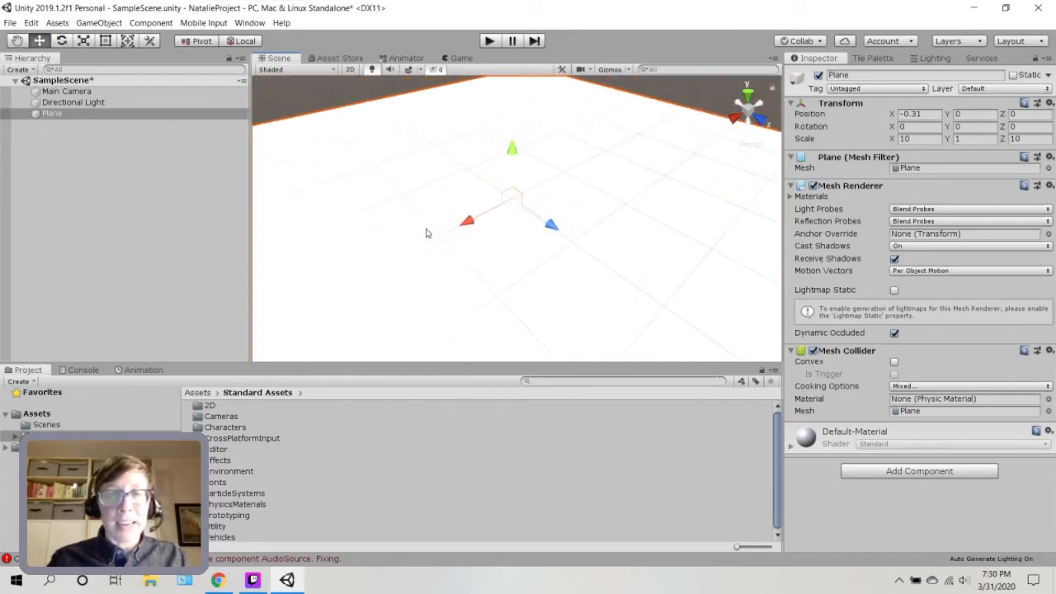
{"action": "right_click_drag", "start_coordinate": [396, 250], "coordinate": [426, 255]}
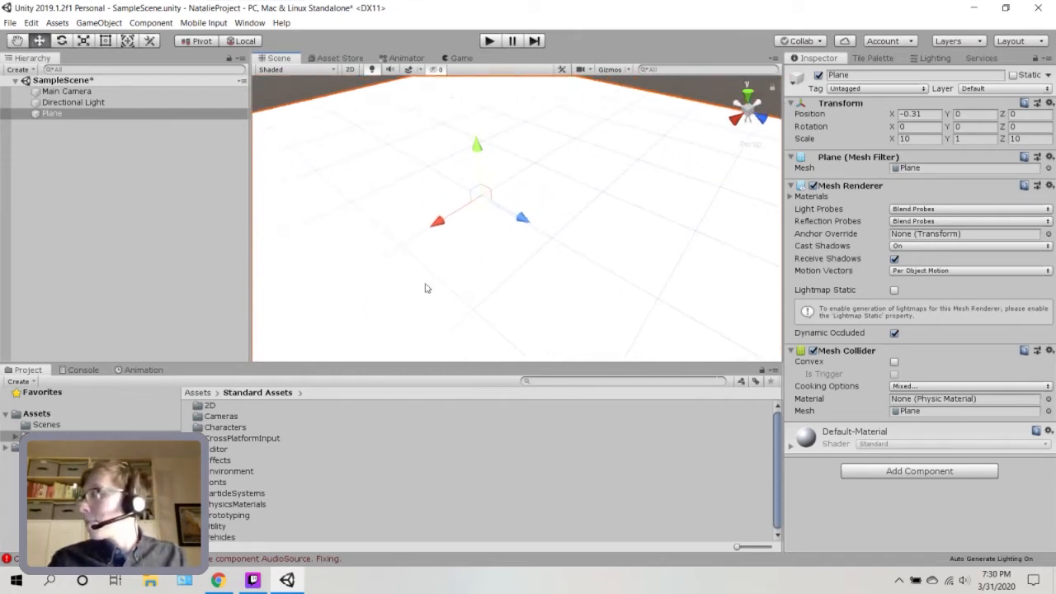
{"action": "middle_click_drag", "start_coordinate": [383, 220], "coordinate": [451, 265]}
{"action": "left_click", "coordinate": [77, 117]}
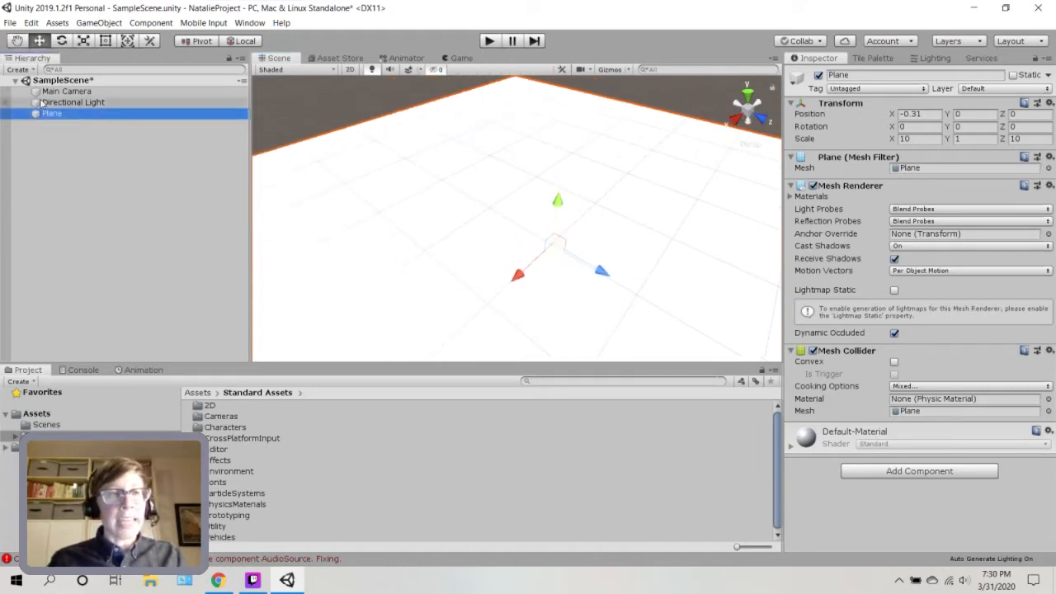
{"action": "middle_click_drag", "start_coordinate": [440, 298], "coordinate": [377, 223]}
{"action": "right_click_drag", "start_coordinate": [474, 299], "coordinate": [398, 237]}
{"action": "middle_click_drag", "start_coordinate": [575, 319], "coordinate": [517, 293]}
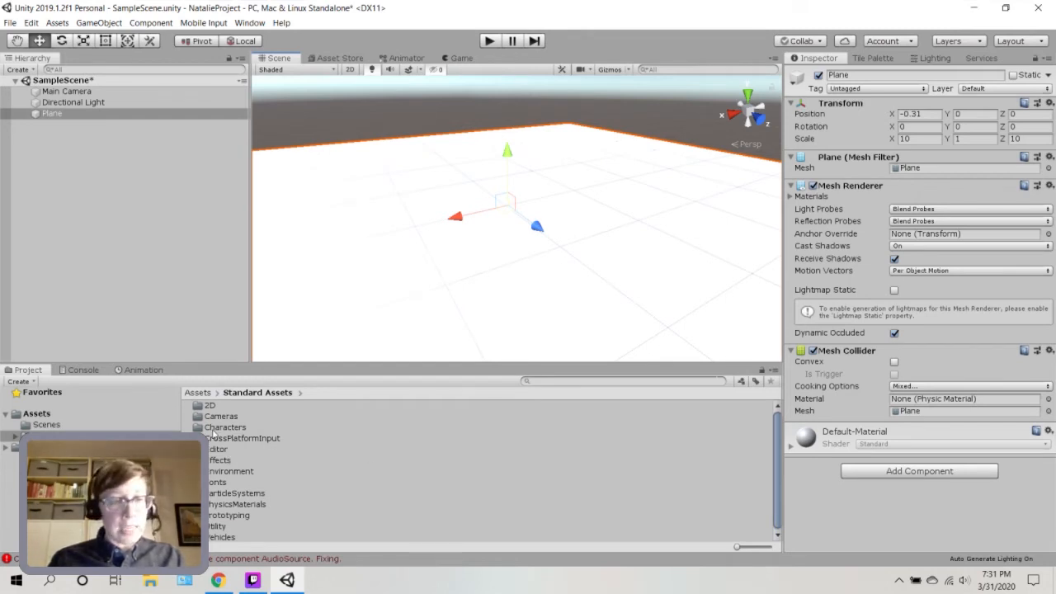
Open the Prefabs folder under Vehicles and Car in Standard Assets, and display its assets as large thumbnails
{"action": "scroll", "coordinate": [233, 437], "scroll_direction": "down", "scroll_amount": 1}
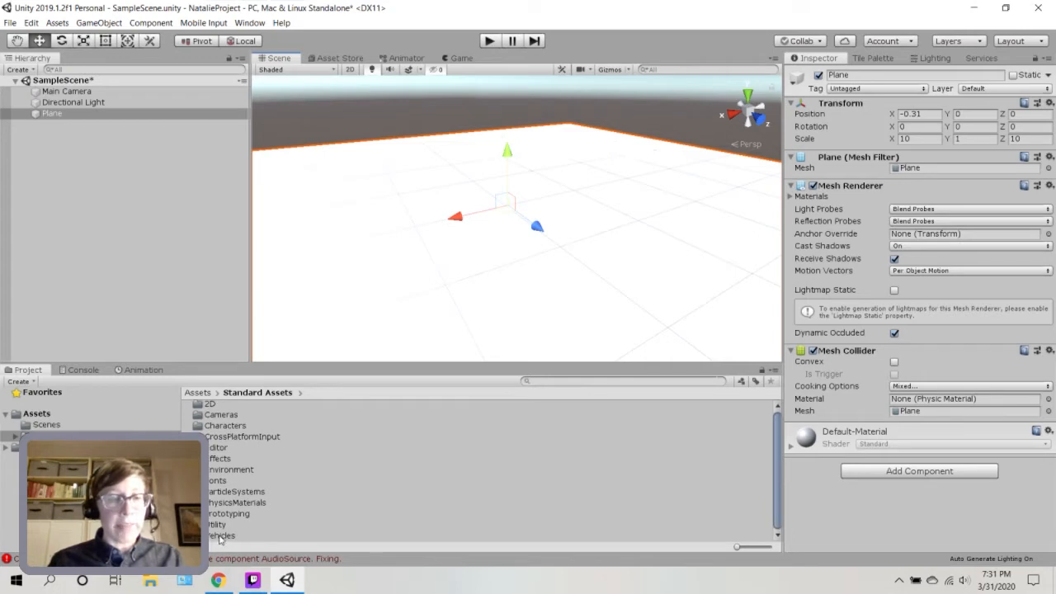
{"action": "left_click", "coordinate": [222, 537]}
{"action": "double_click", "coordinate": [220, 538]}
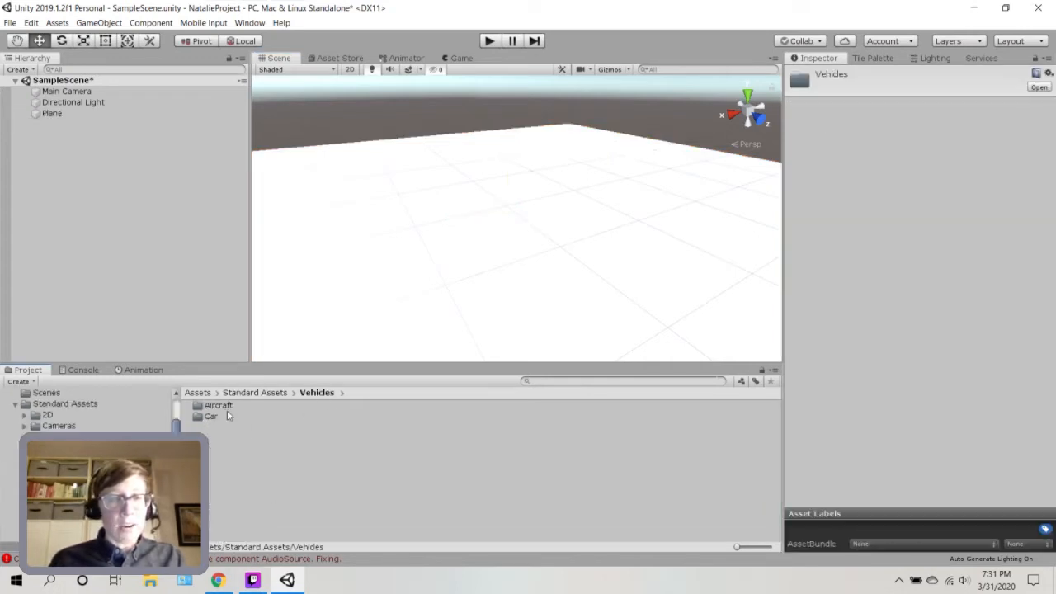
{"action": "left_click", "coordinate": [211, 418]}
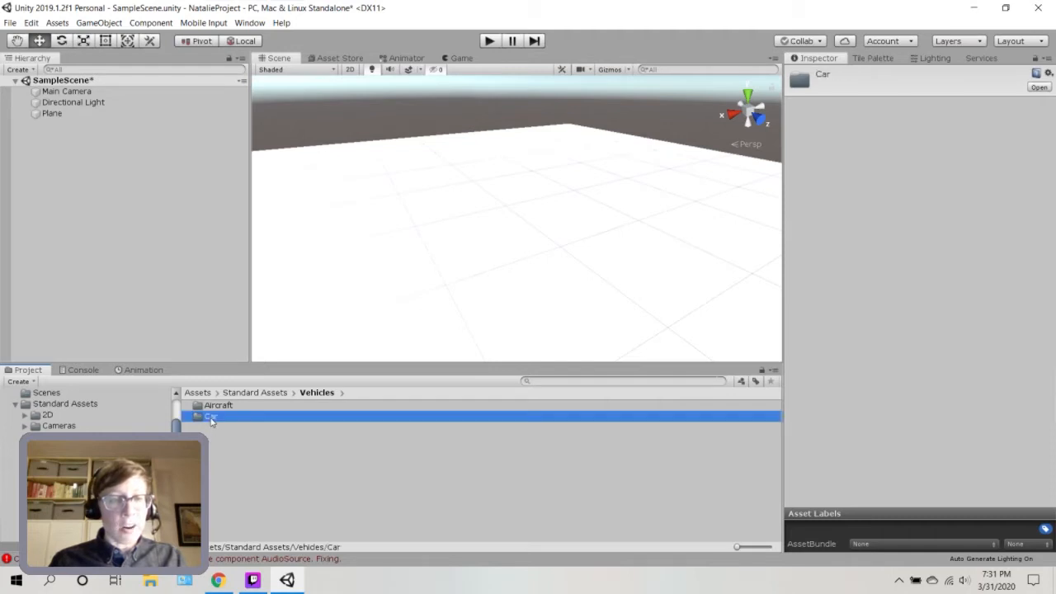
{"action": "double_click", "coordinate": [212, 419]}
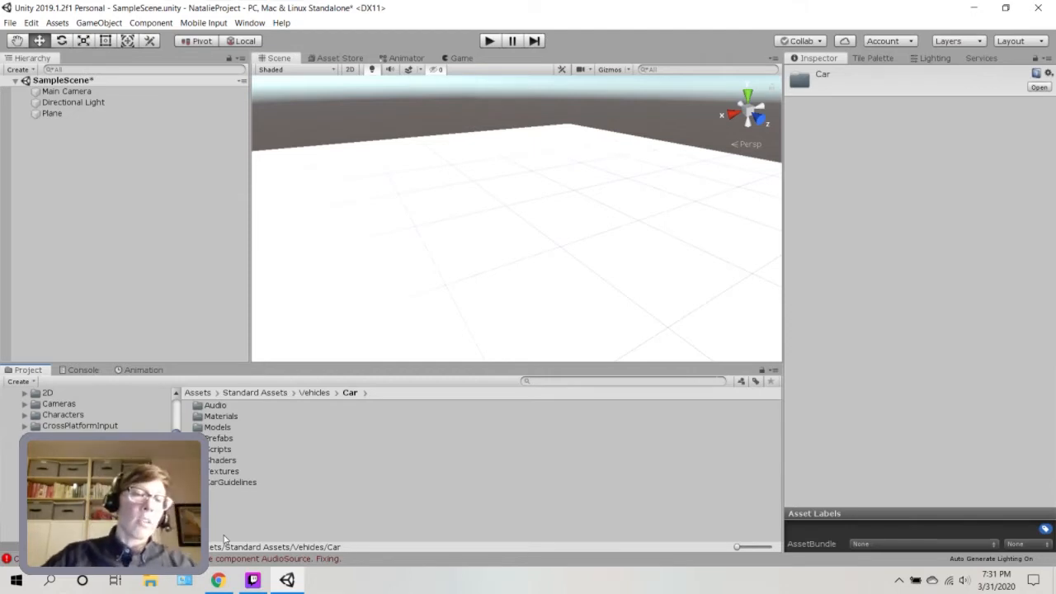
{"action": "double_click", "coordinate": [221, 438]}
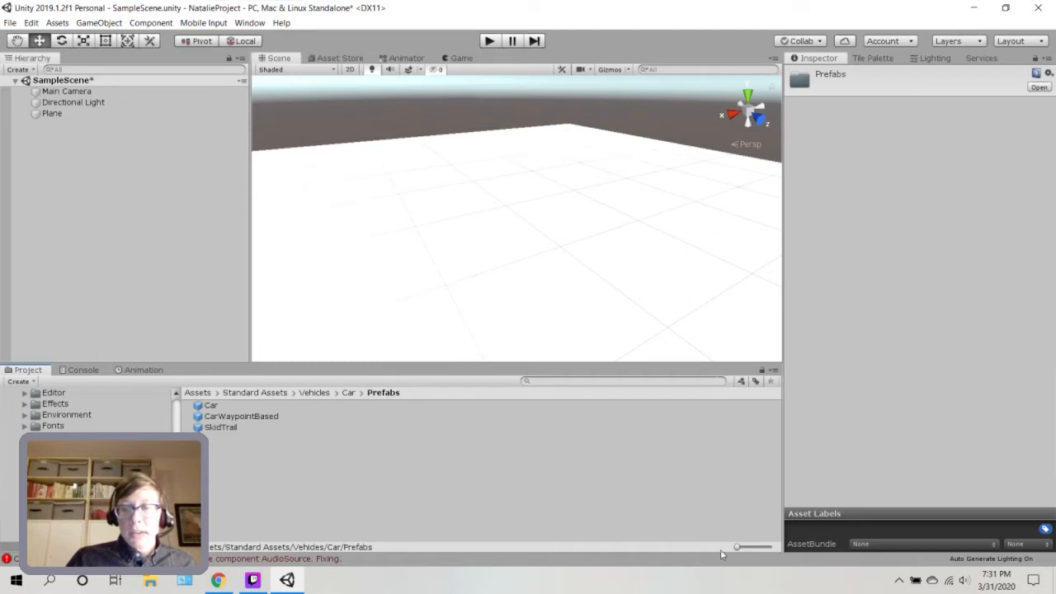
{"action": "left_click_drag", "start_coordinate": [738, 551], "coordinate": [770, 548]}
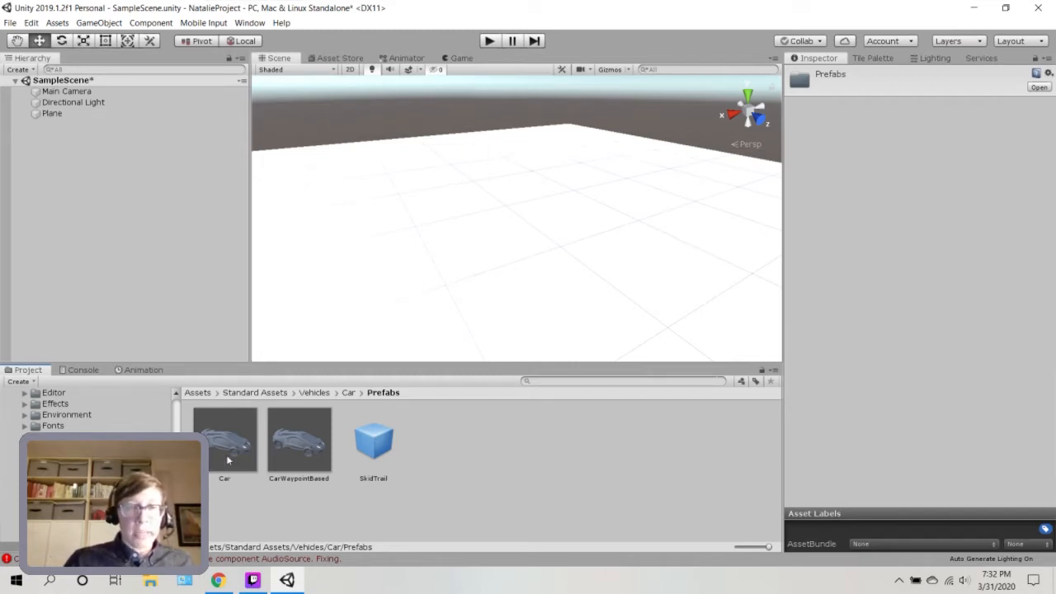
Place the Car prefab on the ground plane at about X 1.86 and Z 11.82, and look at it from behind
{"action": "left_click_drag", "start_coordinate": [217, 453], "coordinate": [560, 270]}
{"action": "middle_click_drag", "start_coordinate": [424, 298], "coordinate": [415, 266]}
{"action": "scroll", "coordinate": [506, 303], "scroll_direction": "up", "scroll_amount": 10}
{"action": "right_click_drag", "start_coordinate": [483, 286], "coordinate": [652, 281]}
{"action": "middle_click_drag", "start_coordinate": [385, 302], "coordinate": [685, 235]}
{"action": "middle_click_drag", "start_coordinate": [449, 209], "coordinate": [429, 254]}
{"action": "right_click_drag", "start_coordinate": [377, 255], "coordinate": [478, 268]}
{"action": "middle_click_drag", "start_coordinate": [377, 323], "coordinate": [455, 314]}
{"action": "right_click_drag", "start_coordinate": [455, 313], "coordinate": [603, 311]}
{"action": "middle_click_drag", "start_coordinate": [495, 302], "coordinate": [486, 331]}
{"action": "right_click_drag", "start_coordinate": [486, 331], "coordinate": [576, 309]}
{"action": "middle_click_drag", "start_coordinate": [548, 308], "coordinate": [570, 316]}
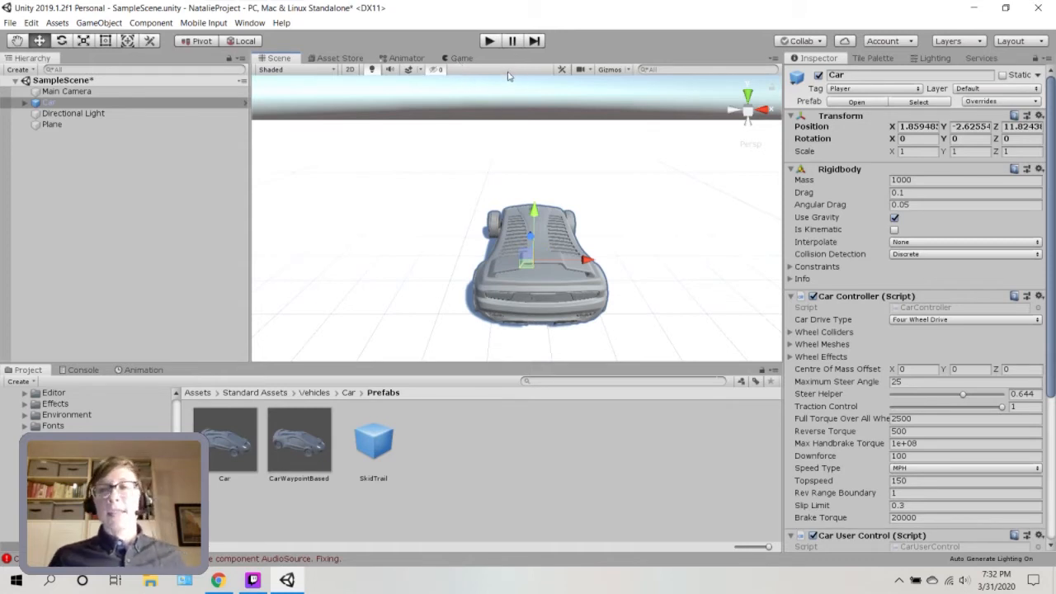
Play-test the scene by driving the car forward and reversing it, and stop the playback
{"action": "left_click", "coordinate": [488, 41]}
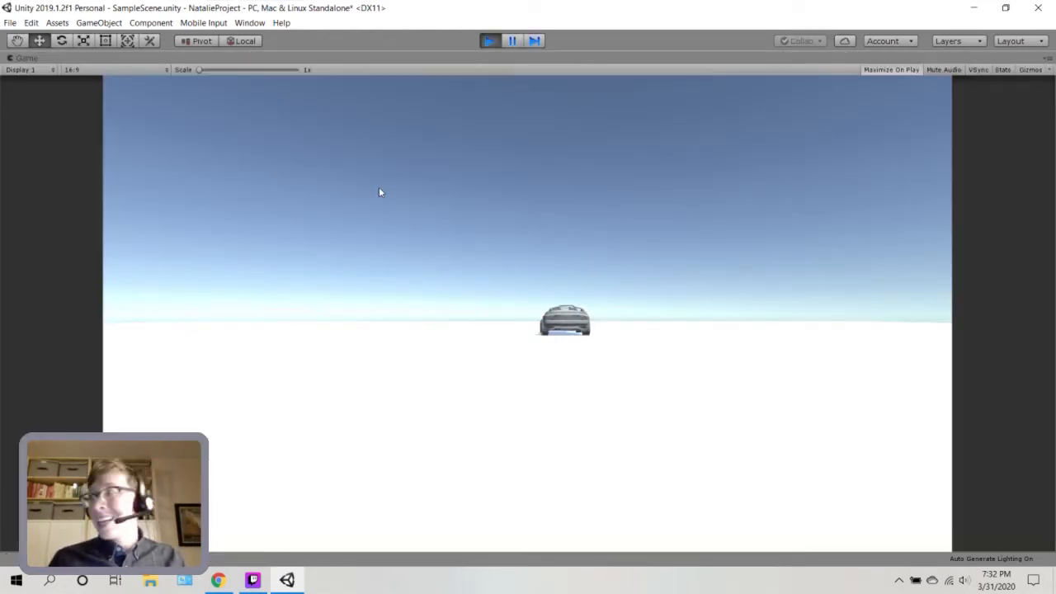
{"action": "key", "text": "Up"}
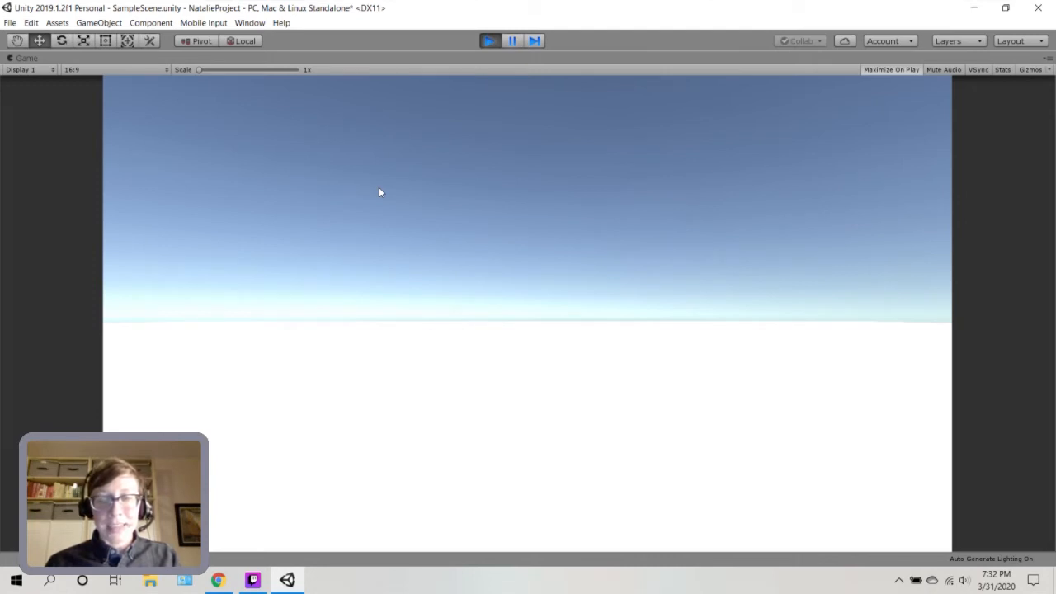
{"action": "key", "text": "Down"}
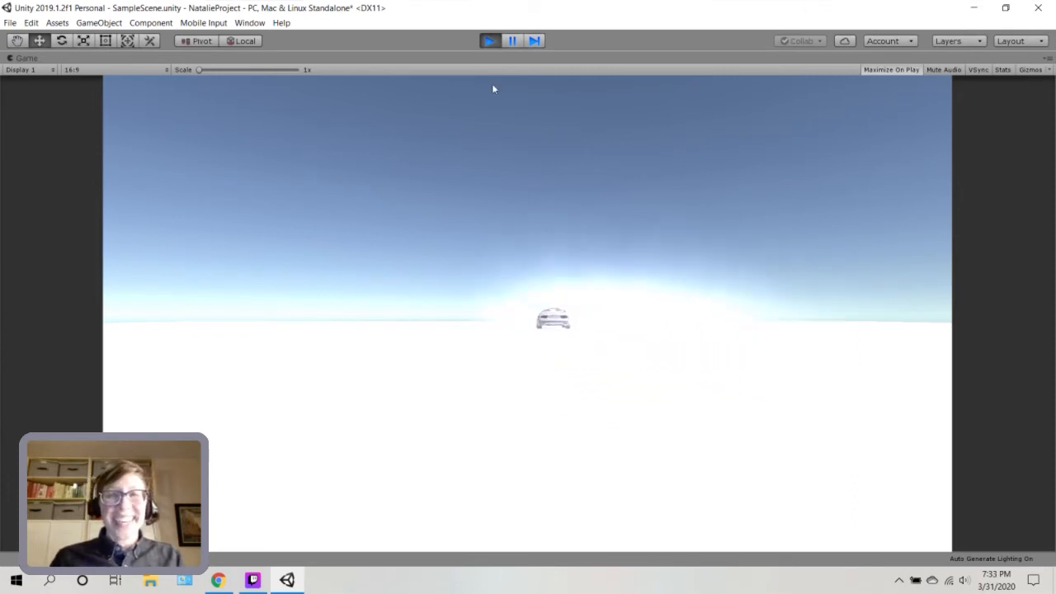
{"action": "left_click", "coordinate": [490, 42]}
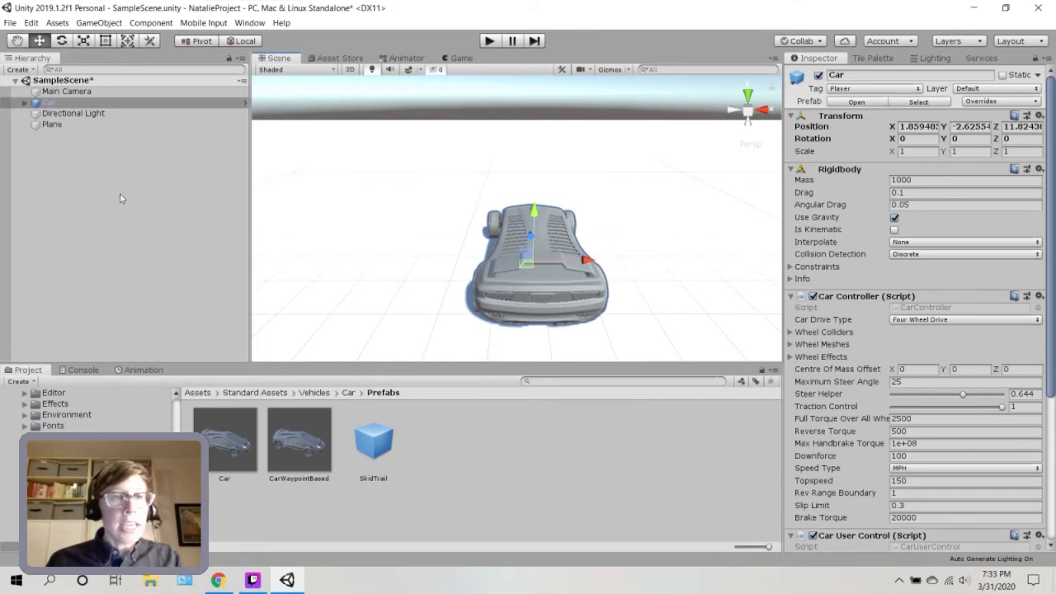
Inspect the car's child objects and its Car Controller settings, including the drive type options and the top speed
{"action": "left_click", "coordinate": [532, 293]}
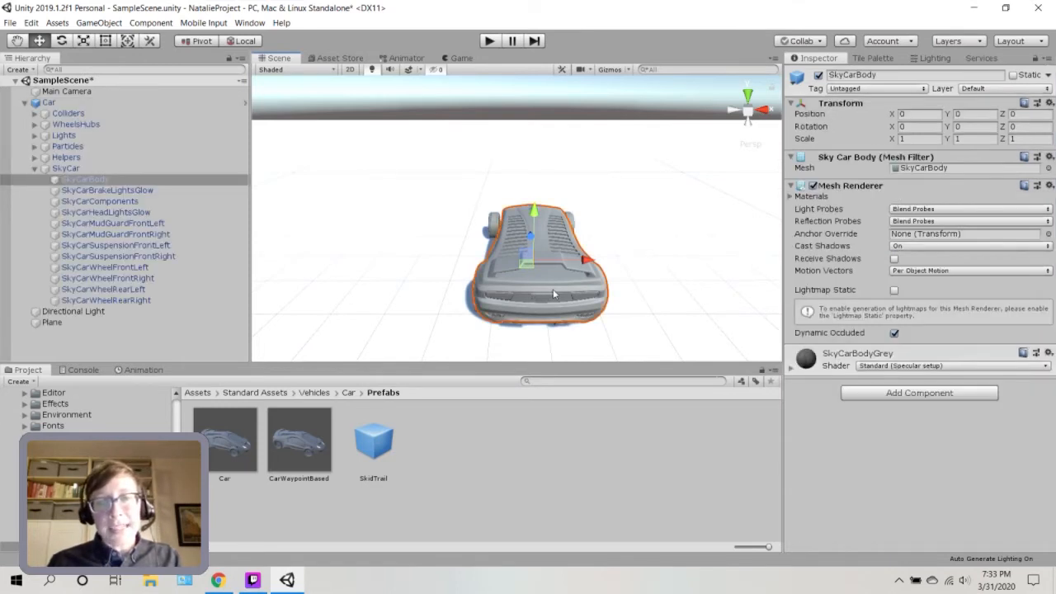
{"action": "left_click", "coordinate": [34, 169]}
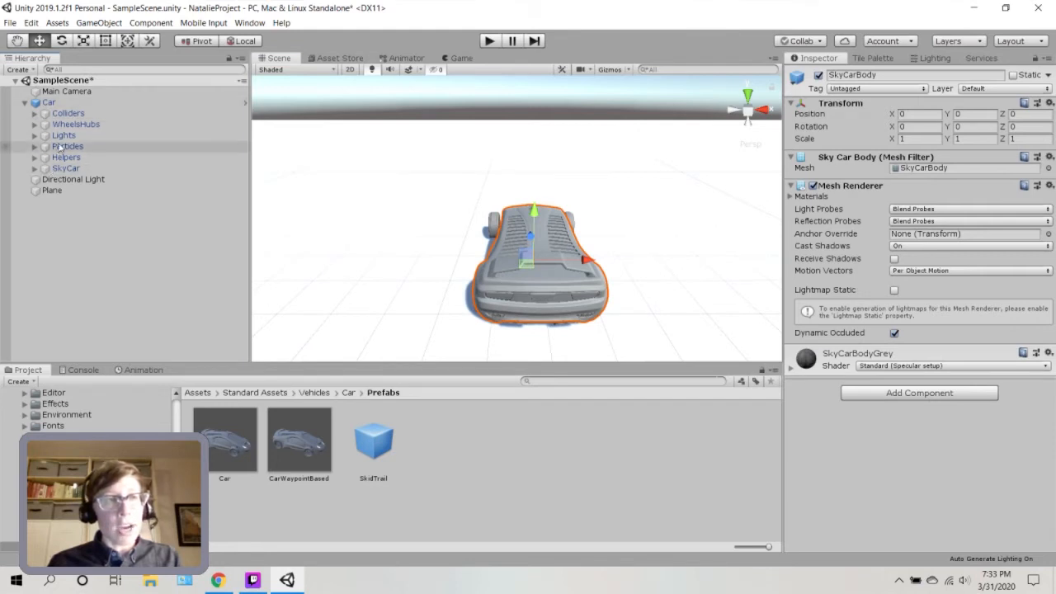
{"action": "left_click", "coordinate": [50, 103]}
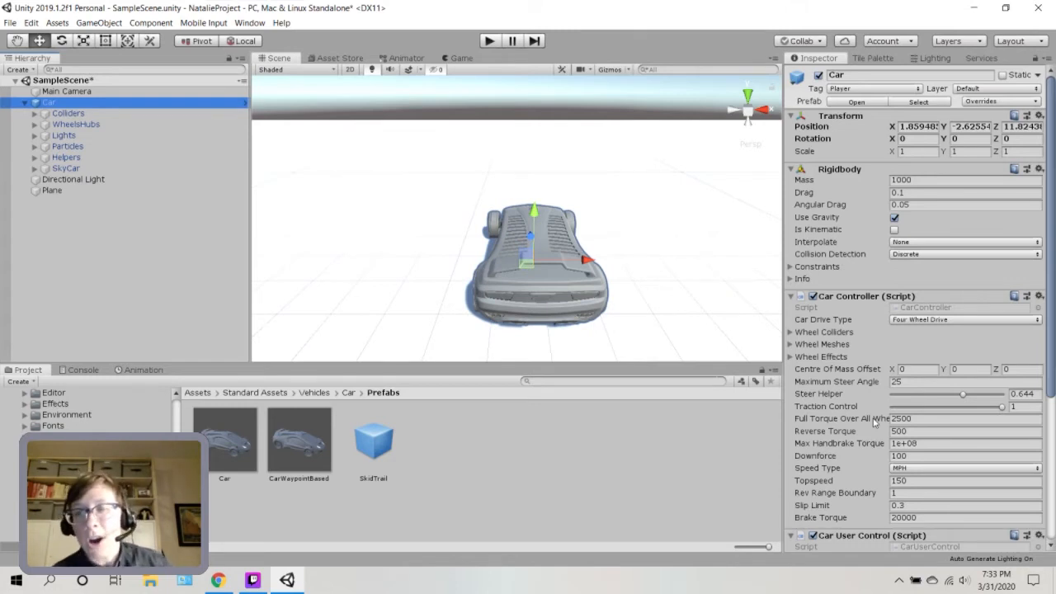
{"action": "scroll", "coordinate": [875, 423], "scroll_direction": "down", "scroll_amount": 3}
{"action": "left_click", "coordinate": [965, 195]}
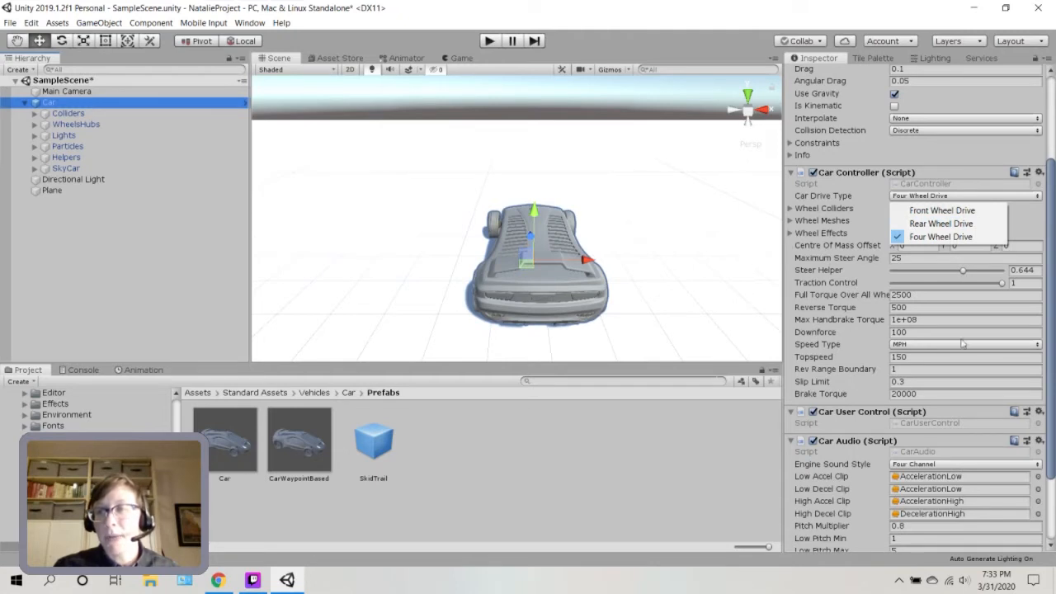
{"action": "left_click", "coordinate": [1032, 228]}
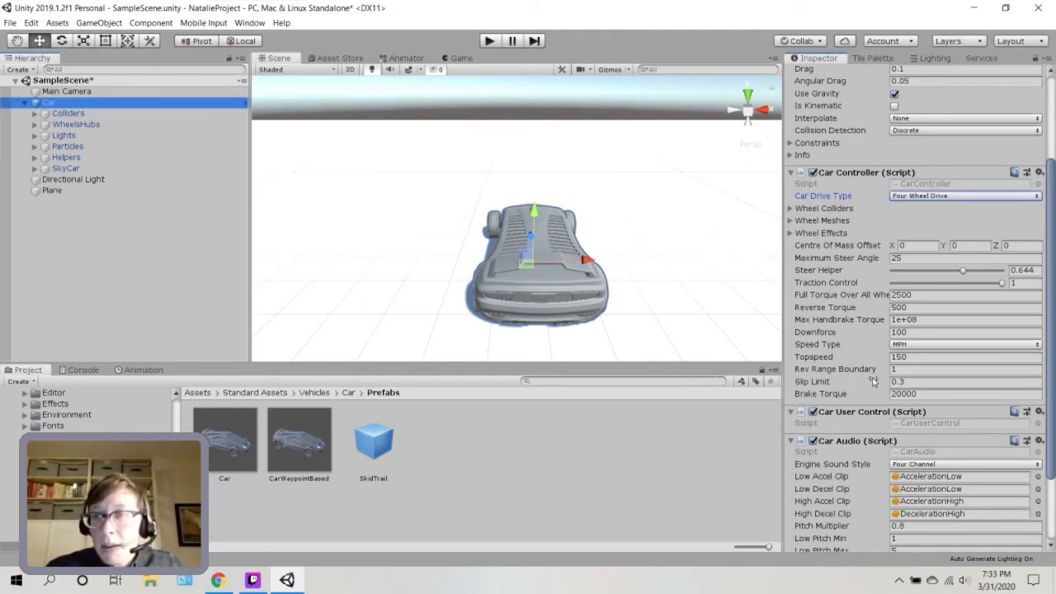
{"action": "left_click", "coordinate": [901, 357]}
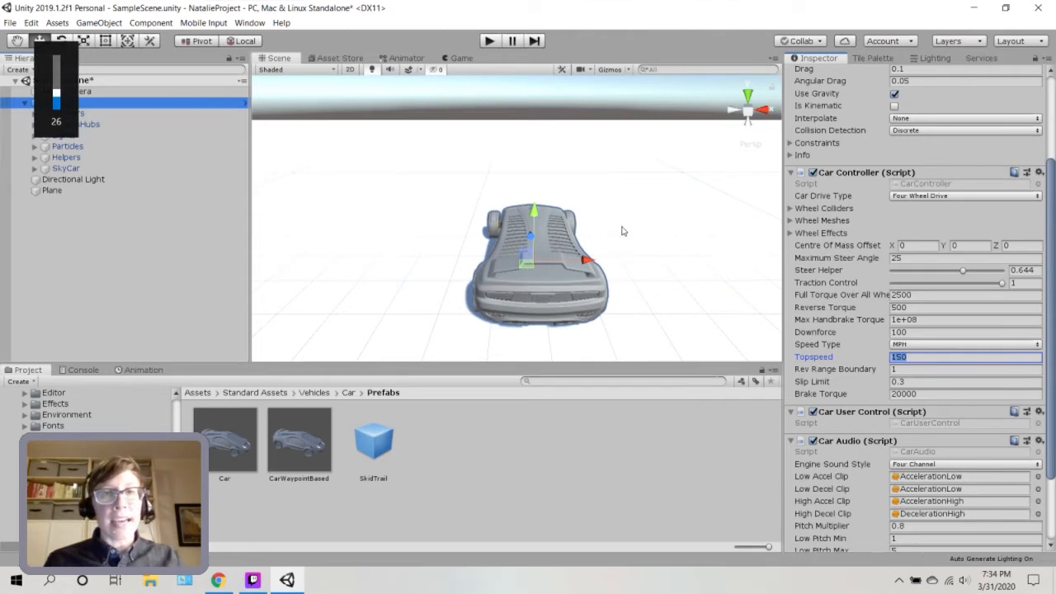
Run the scene again, drive the car forward while steering it to the right, and end play mode
{"action": "left_click", "coordinate": [491, 41]}
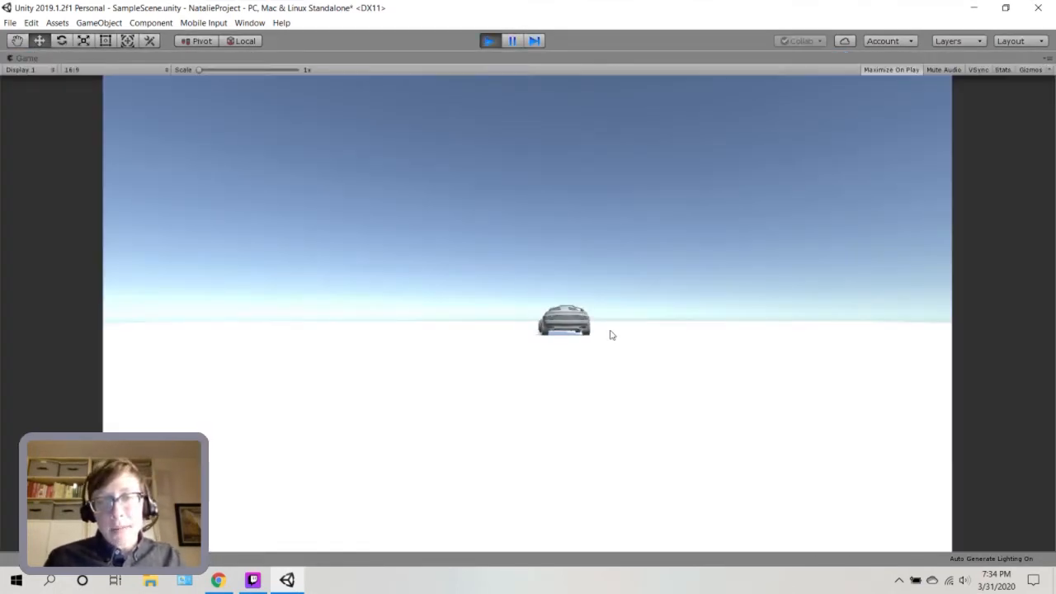
{"action": "key", "text": "w"}
{"action": "key", "text": "d"}
{"action": "key", "text": "w"}
{"action": "key", "text": "d"}
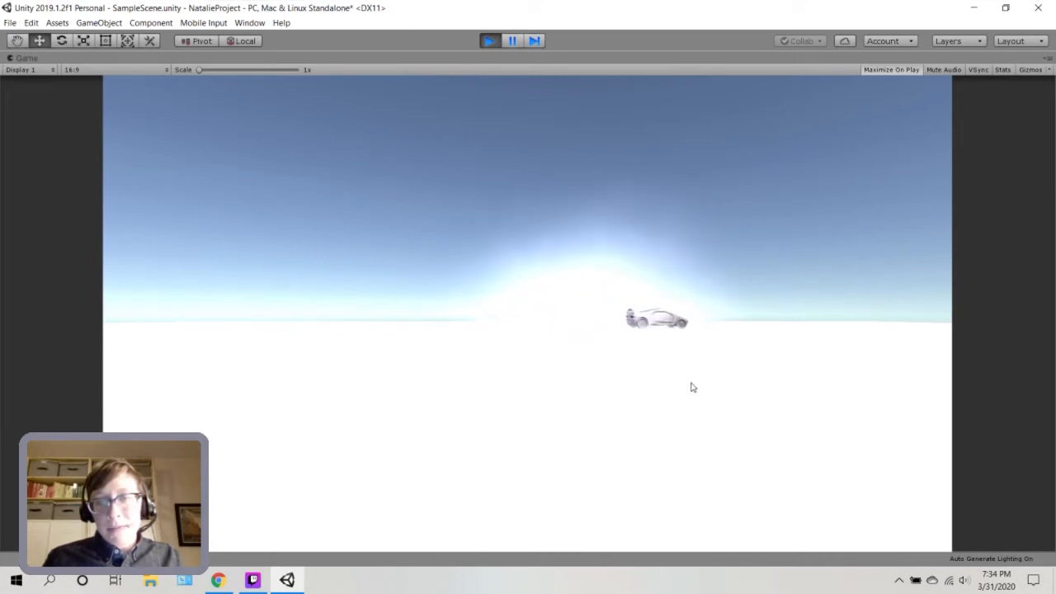
{"action": "key", "text": "w"}
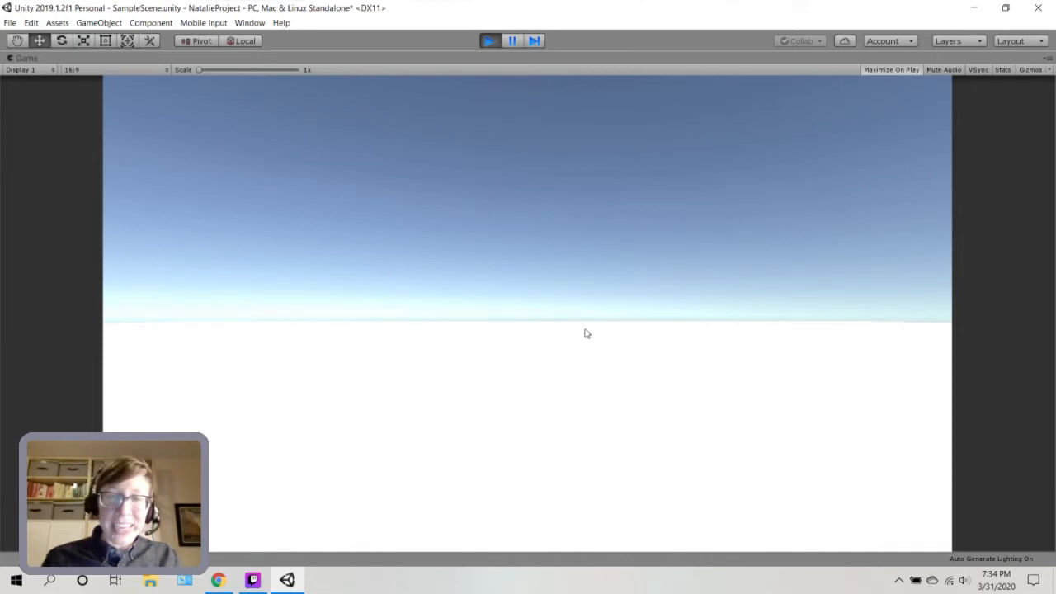
{"action": "left_click", "coordinate": [487, 43]}
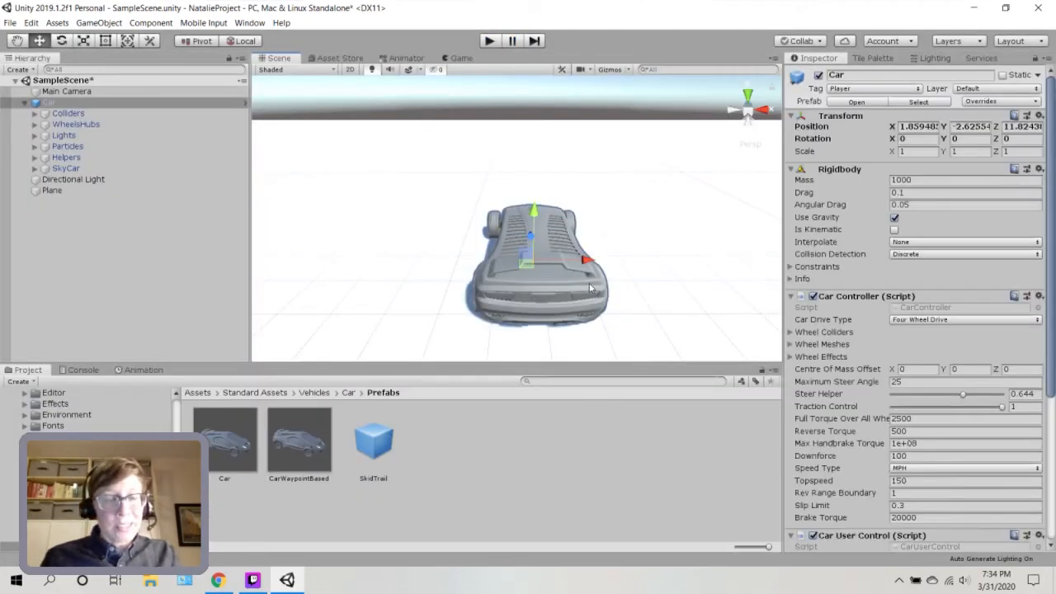
Move the car forward along its Z axis to a position of 13.39
{"action": "left_click_drag", "start_coordinate": [530, 235], "coordinate": [528, 189]}
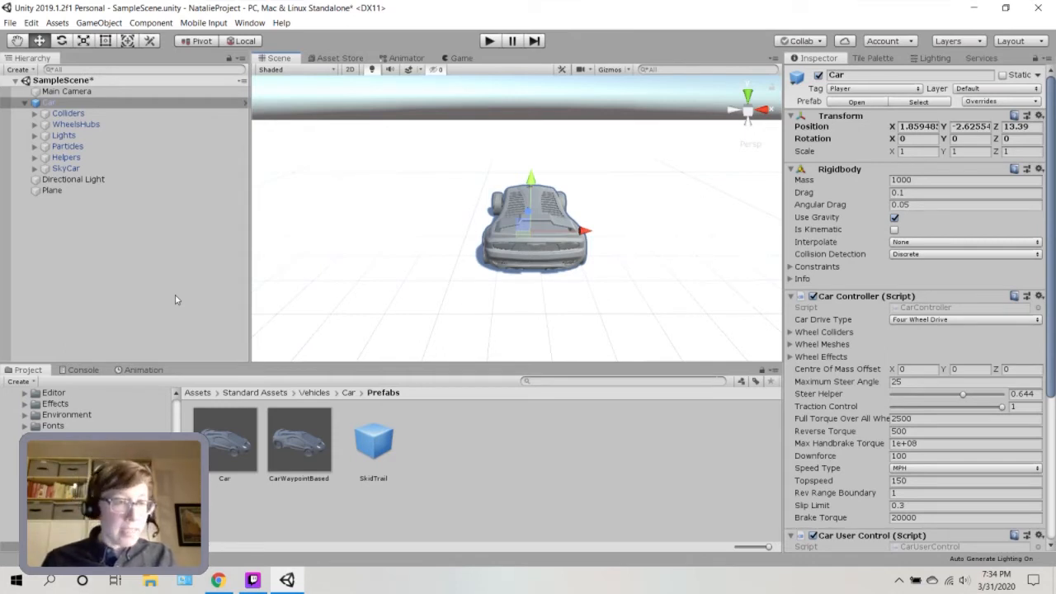
Open the Prefabs folder under Cameras in Standard Assets, and show its assets as a compact list
{"action": "scroll", "coordinate": [82, 409], "scroll_direction": "up", "scroll_amount": 1}
{"action": "scroll", "coordinate": [83, 409], "scroll_direction": "up", "scroll_amount": 4}
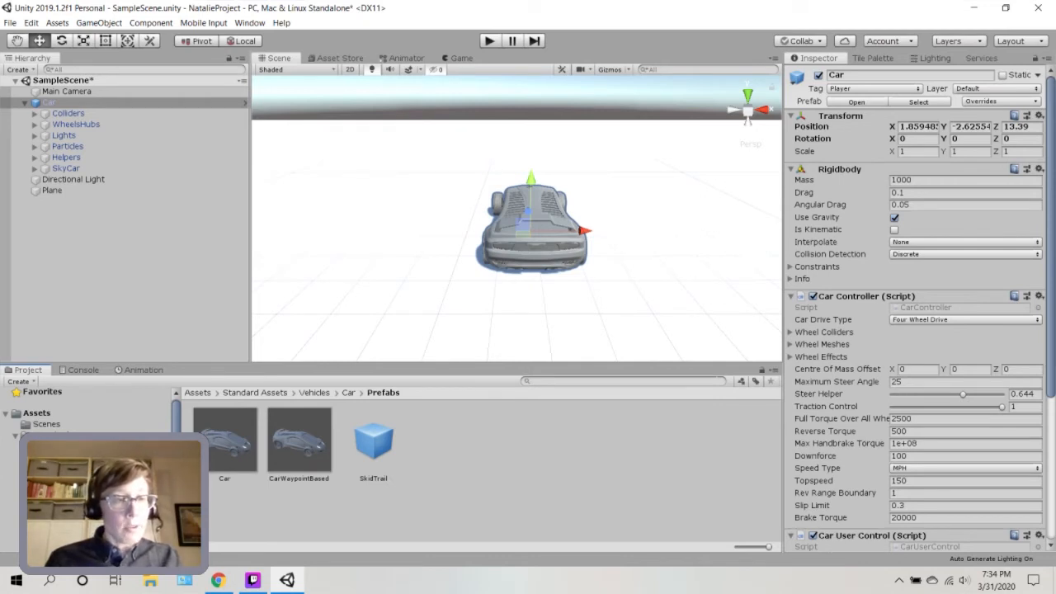
{"action": "left_click", "coordinate": [65, 458]}
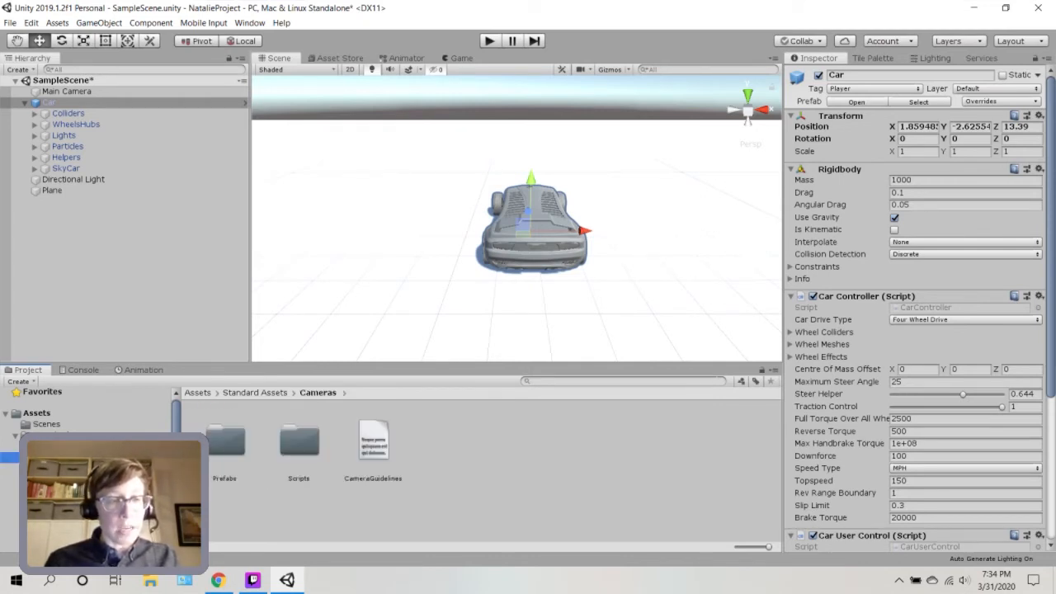
{"action": "left_click", "coordinate": [221, 450]}
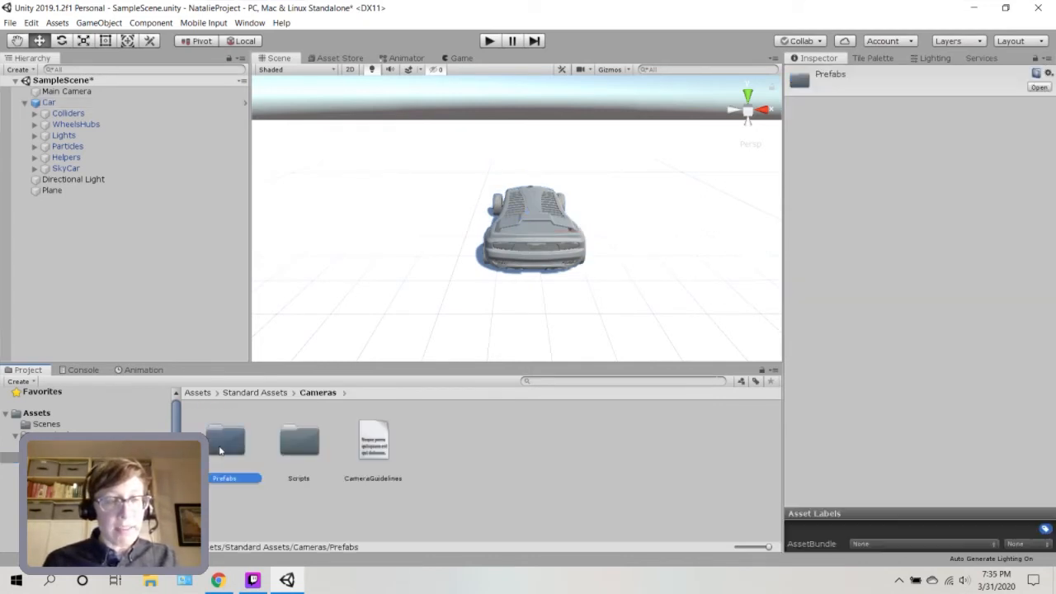
{"action": "double_click", "coordinate": [223, 454]}
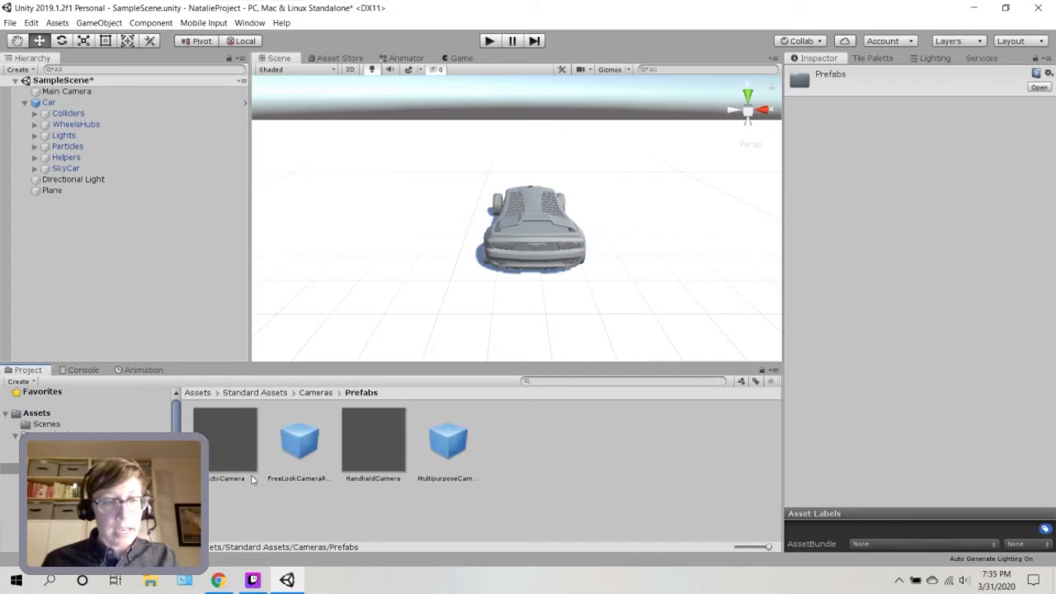
{"action": "left_click_drag", "start_coordinate": [770, 547], "coordinate": [737, 547]}
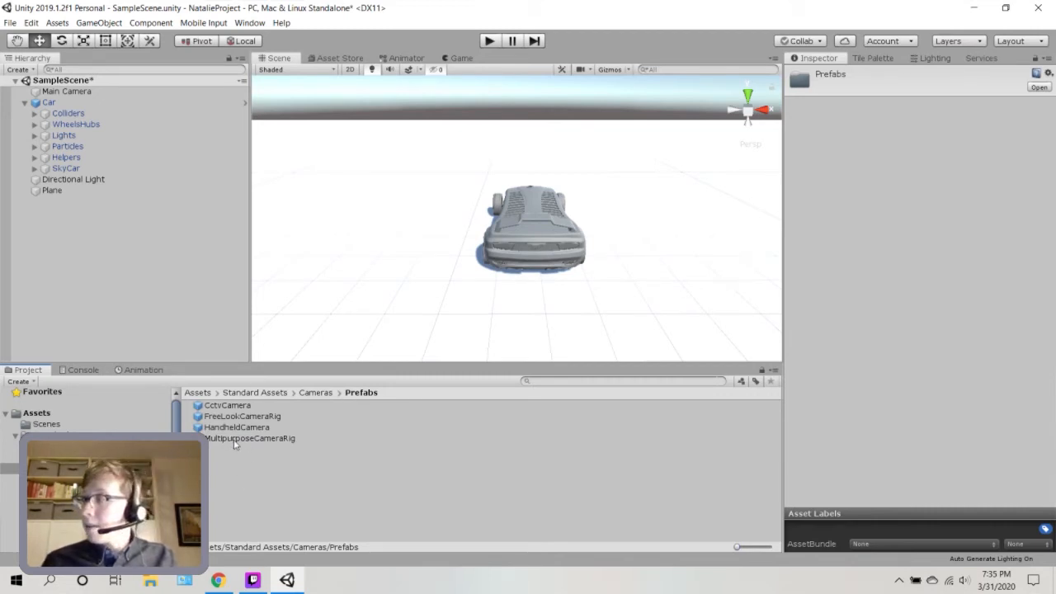
Add the MultipurposeCameraRig prefab to SampleScene, check its Auto Cam settings, and deactivate the Main Camera
{"action": "left_click_drag", "start_coordinate": [252, 439], "coordinate": [105, 278]}
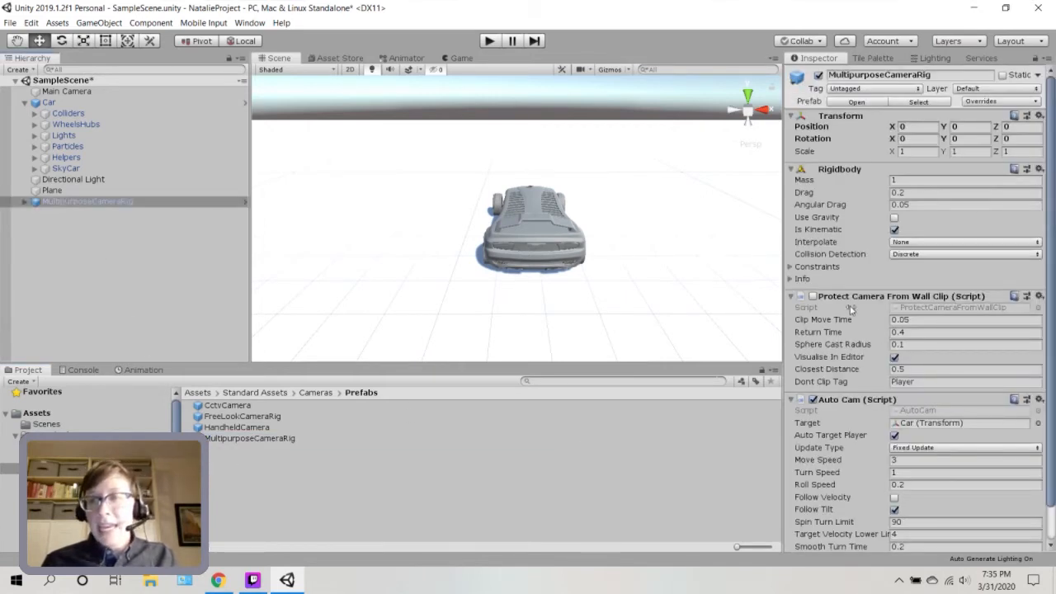
{"action": "scroll", "coordinate": [855, 322], "scroll_direction": "down", "scroll_amount": 2}
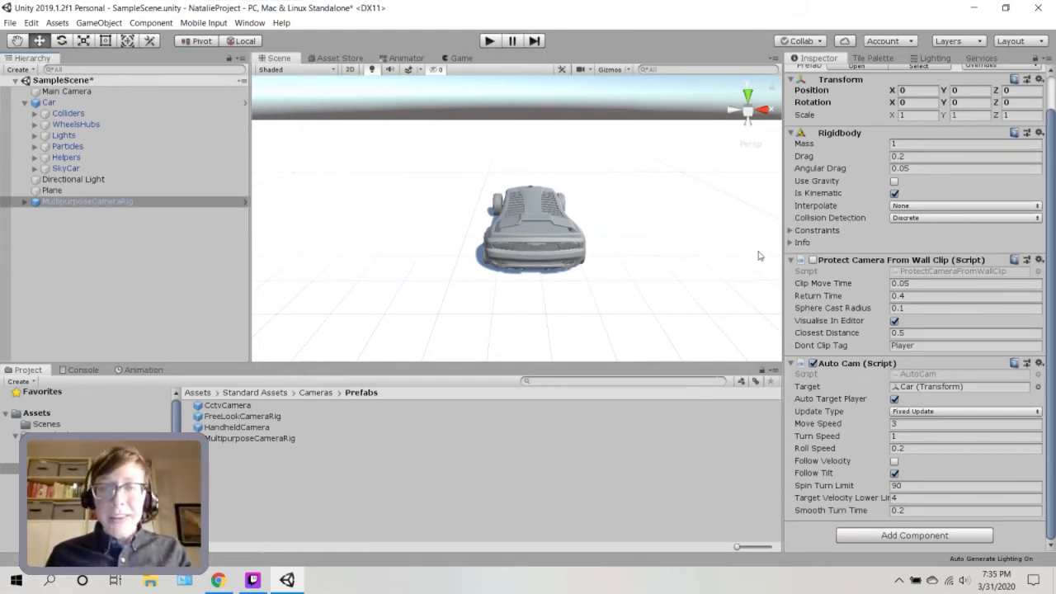
{"action": "left_click", "coordinate": [39, 93]}
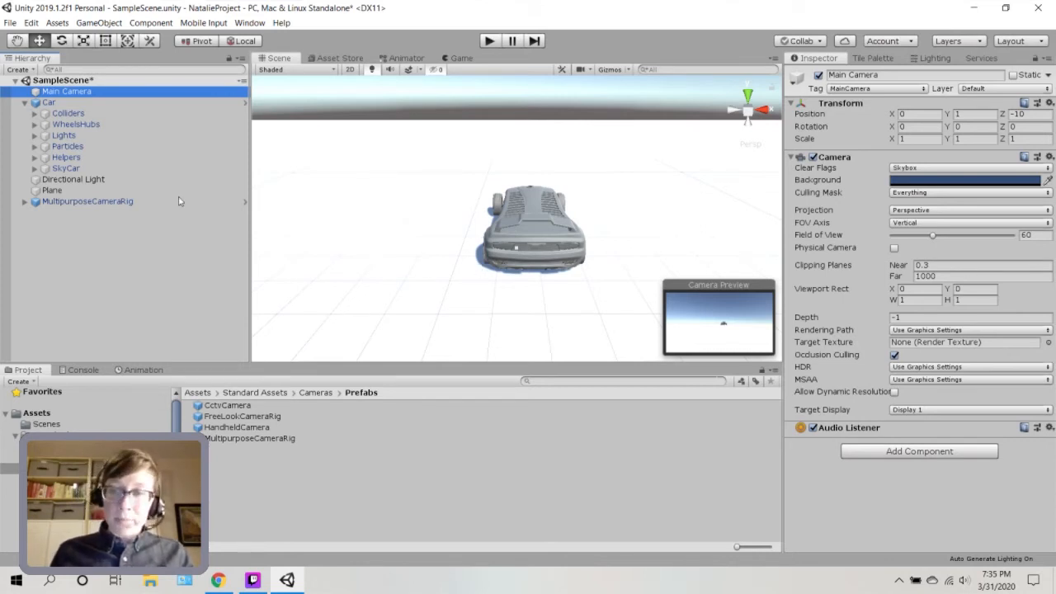
{"action": "left_click", "coordinate": [819, 75]}
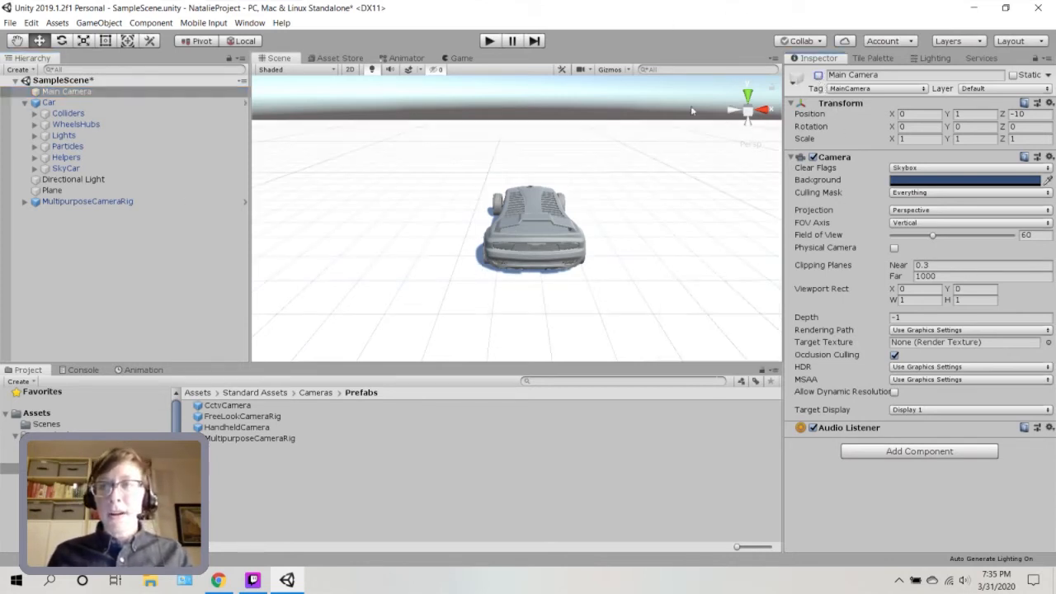
Run the scene with the MultipurposeCameraRig in place, drive the car forward, and end play mode
{"action": "left_click", "coordinate": [77, 201]}
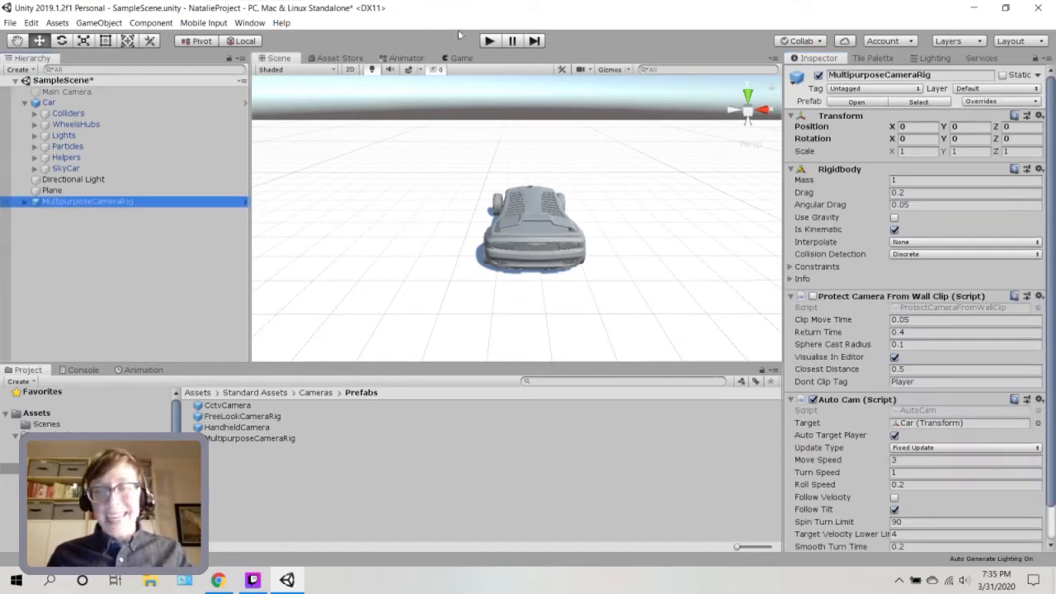
{"action": "left_click", "coordinate": [492, 41]}
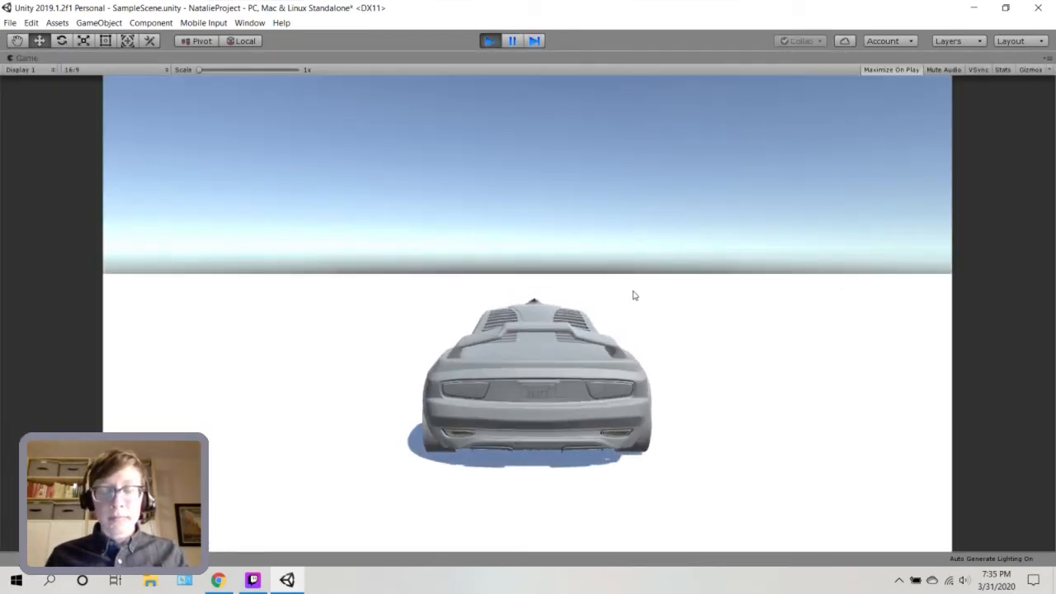
{"action": "key", "text": "w"}
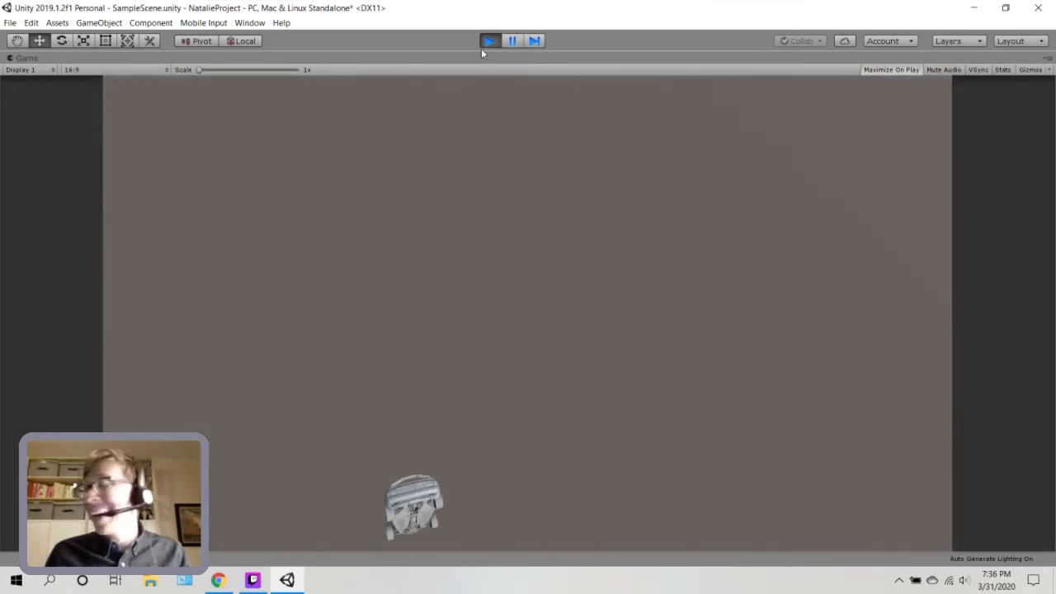
{"action": "left_click", "coordinate": [491, 43]}
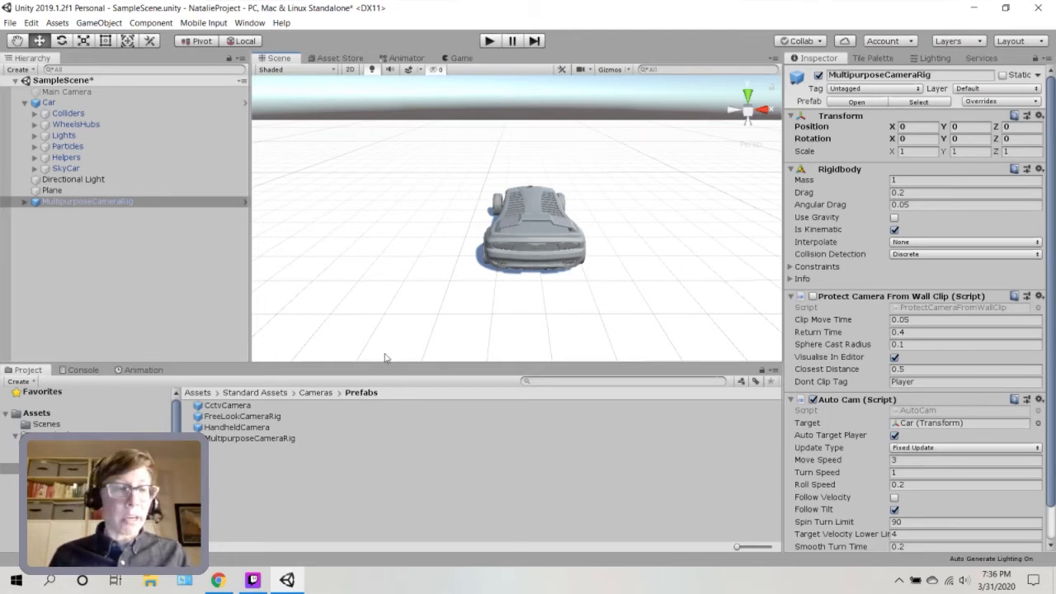
Open the Prefabs folder under Prototyping in Standard Assets, and show its assets as medium-sized thumbnails
{"action": "left_click_drag", "start_coordinate": [176, 449], "coordinate": [176, 480]}
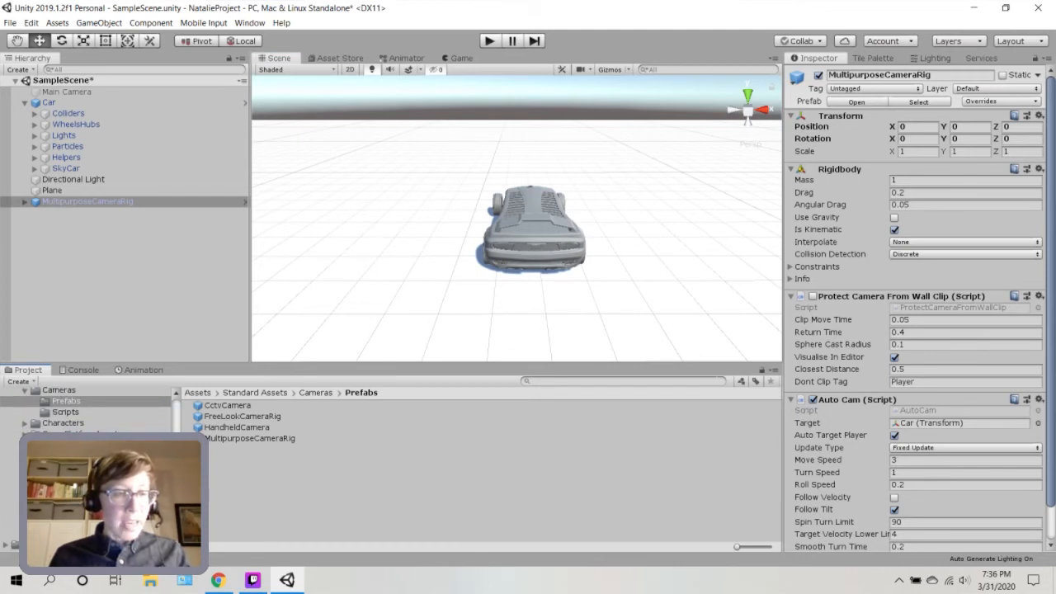
{"action": "scroll", "coordinate": [70, 502], "scroll_direction": "down", "scroll_amount": 1}
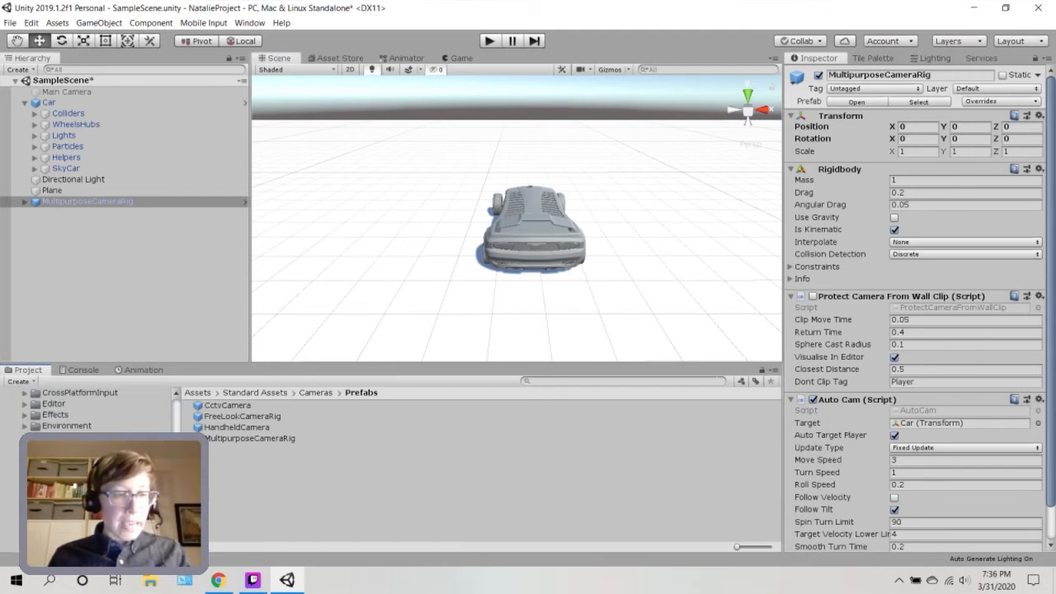
{"action": "left_click", "coordinate": [71, 503]}
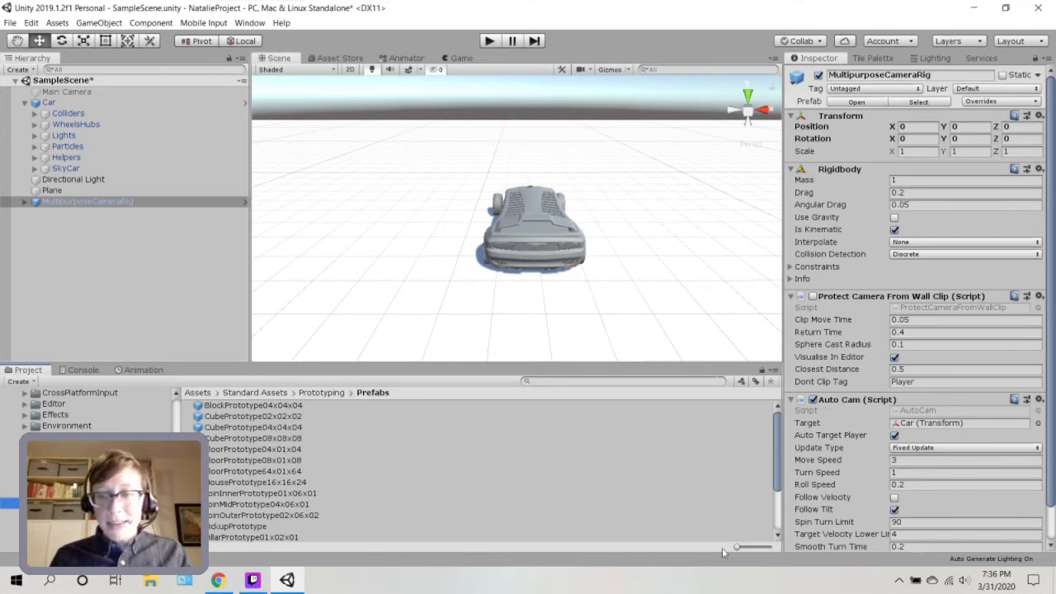
{"action": "left_click_drag", "start_coordinate": [739, 548], "coordinate": [768, 547]}
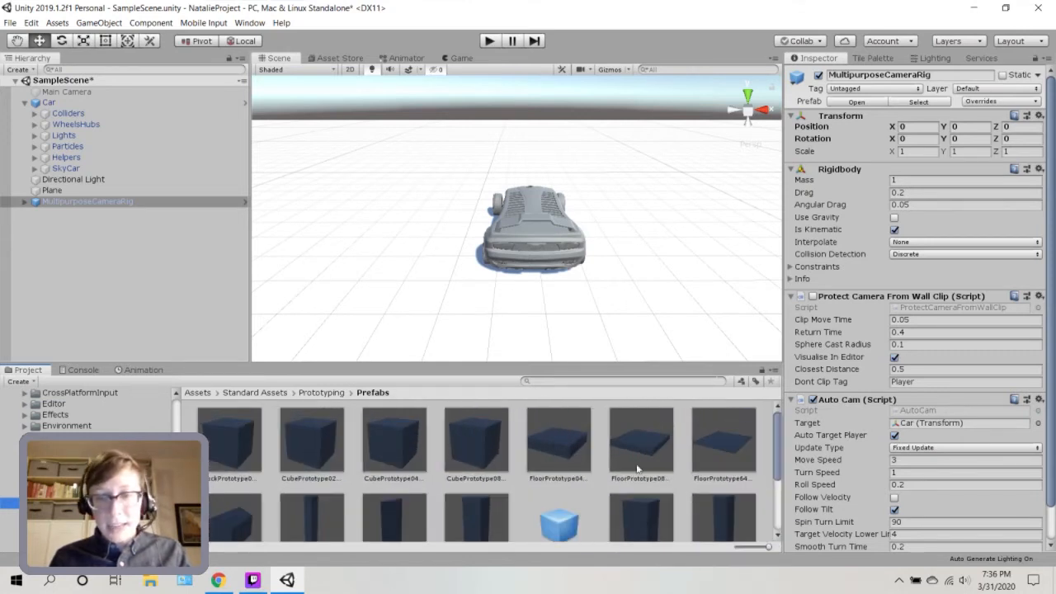
{"action": "scroll", "coordinate": [552, 490], "scroll_direction": "down", "scroll_amount": 1}
{"action": "scroll", "coordinate": [665, 512], "scroll_direction": "down", "scroll_amount": 2}
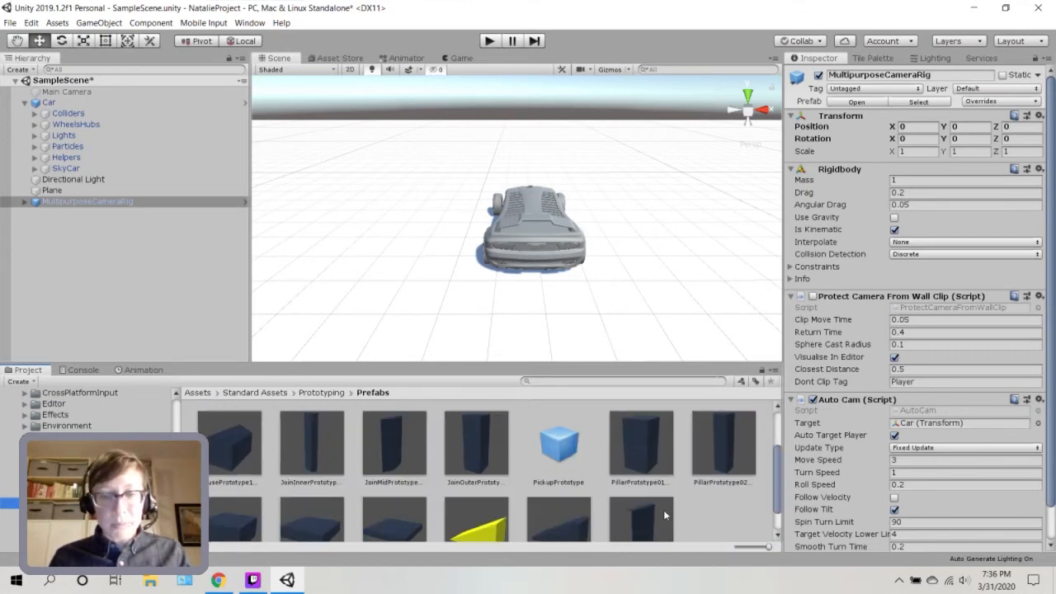
{"action": "left_click_drag", "start_coordinate": [768, 548], "coordinate": [762, 548]}
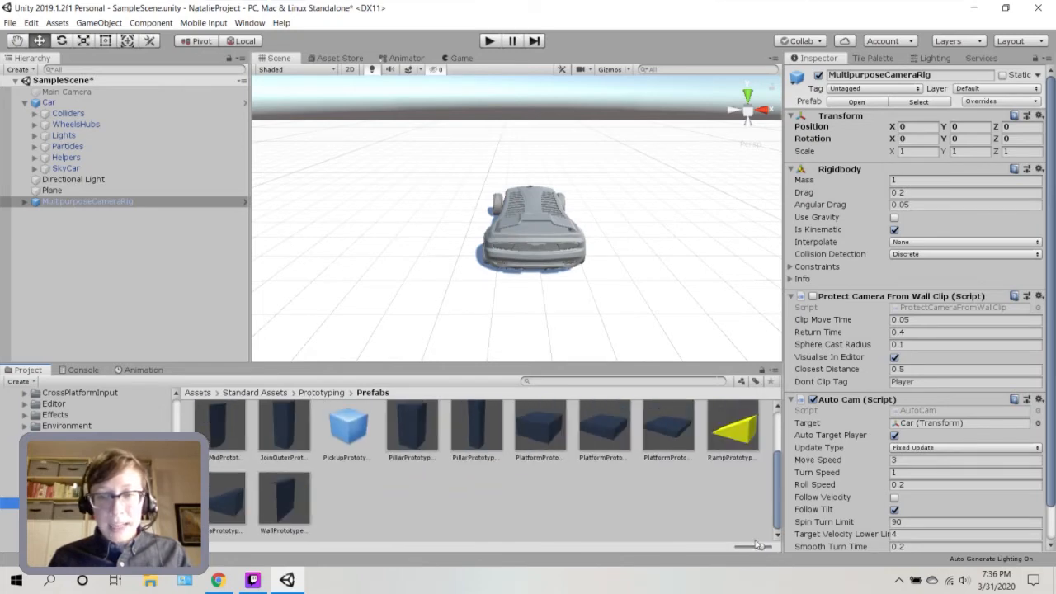
Place three PillarPrototype02x08x02 prefabs on the plane ahead of the car, spaced apart as obstacles
{"action": "scroll", "coordinate": [590, 485], "scroll_direction": "up", "scroll_amount": 2}
{"action": "left_click_drag", "start_coordinate": [472, 510], "coordinate": [417, 178]}
{"action": "left_click_drag", "start_coordinate": [461, 518], "coordinate": [621, 133]}
{"action": "left_click_drag", "start_coordinate": [476, 509], "coordinate": [492, 134]}
Set the Plane's scale to 20 on both the X and Z axes
{"action": "left_click", "coordinate": [400, 285]}
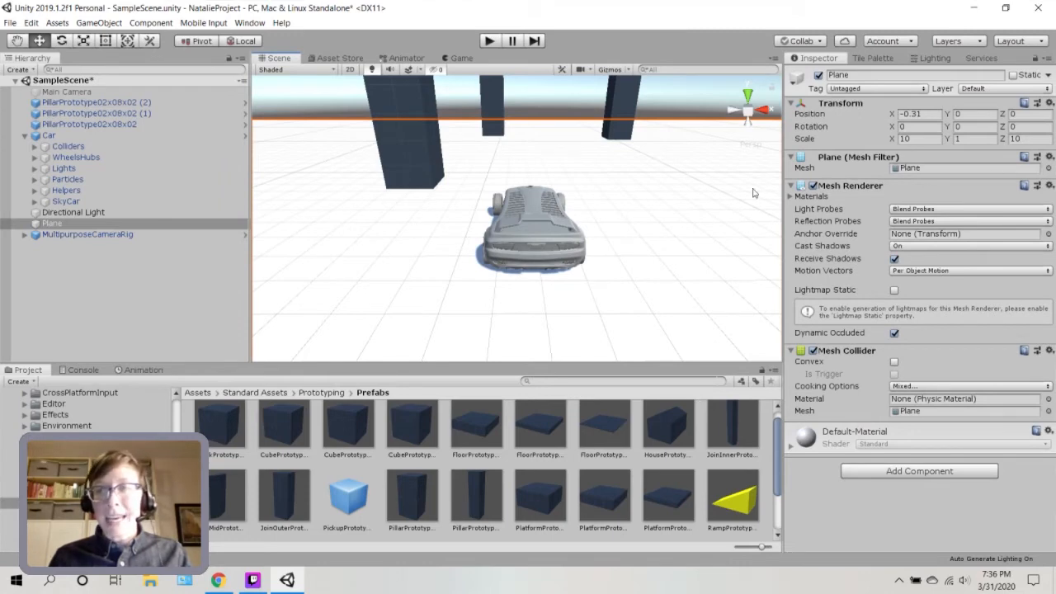
{"action": "left_click", "coordinate": [920, 138]}
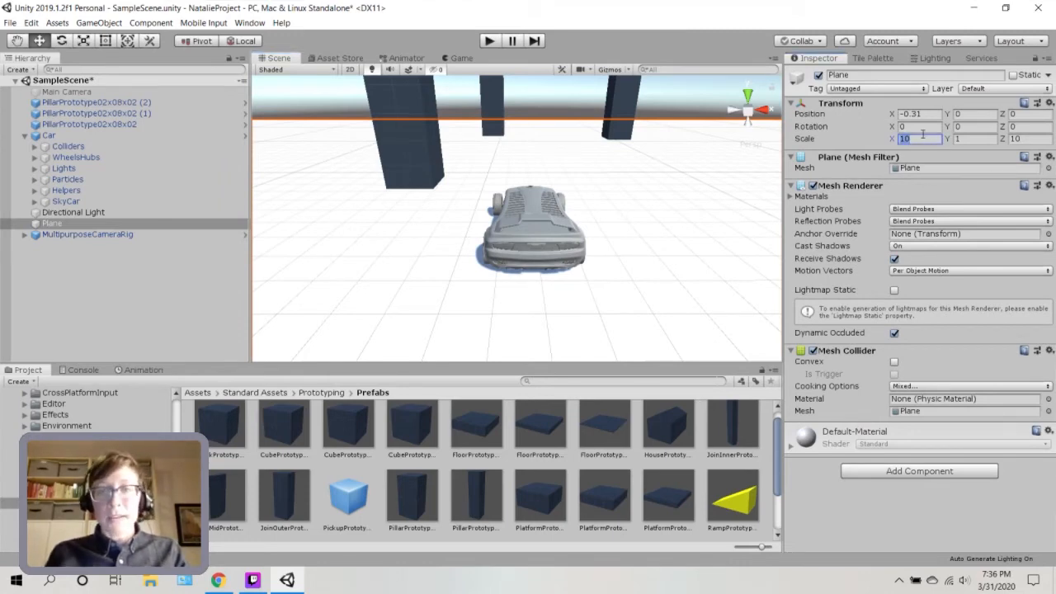
{"action": "type", "text": "20"}
{"action": "left_click", "coordinate": [1024, 138]}
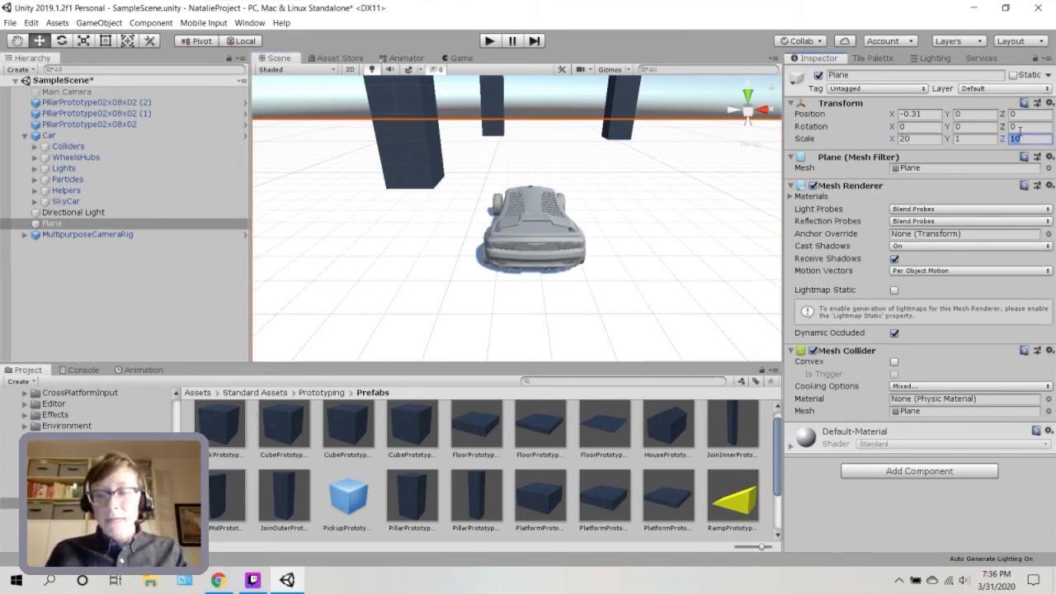
{"action": "type", "text": "20"}
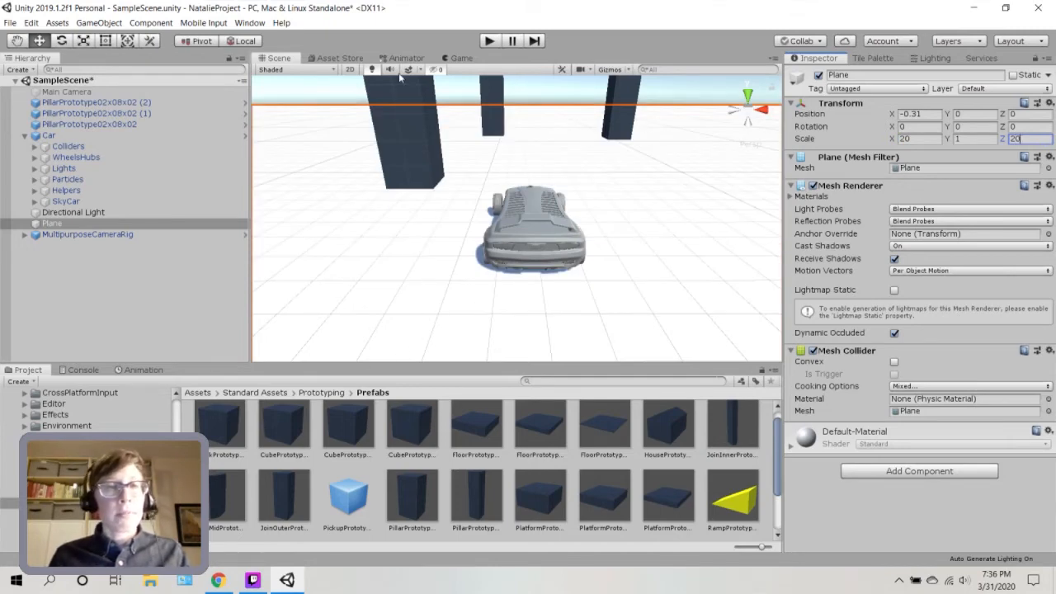
Run the scene, drive the car around the enlarged plane and between the pillars, steering both ways and reversing, and end play mode
{"action": "left_click", "coordinate": [495, 41]}
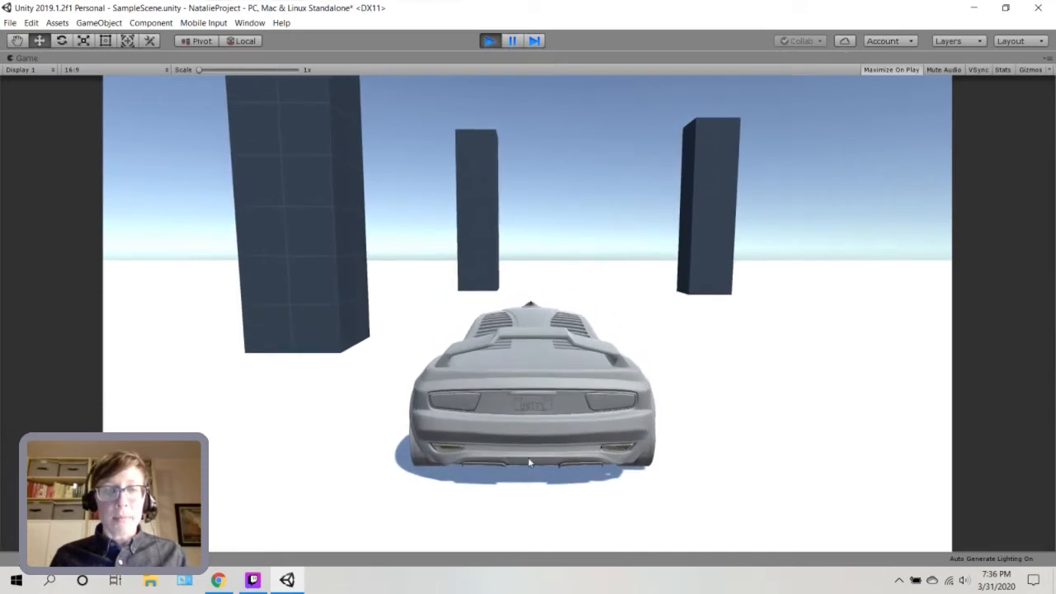
{"action": "key", "text": "Up"}
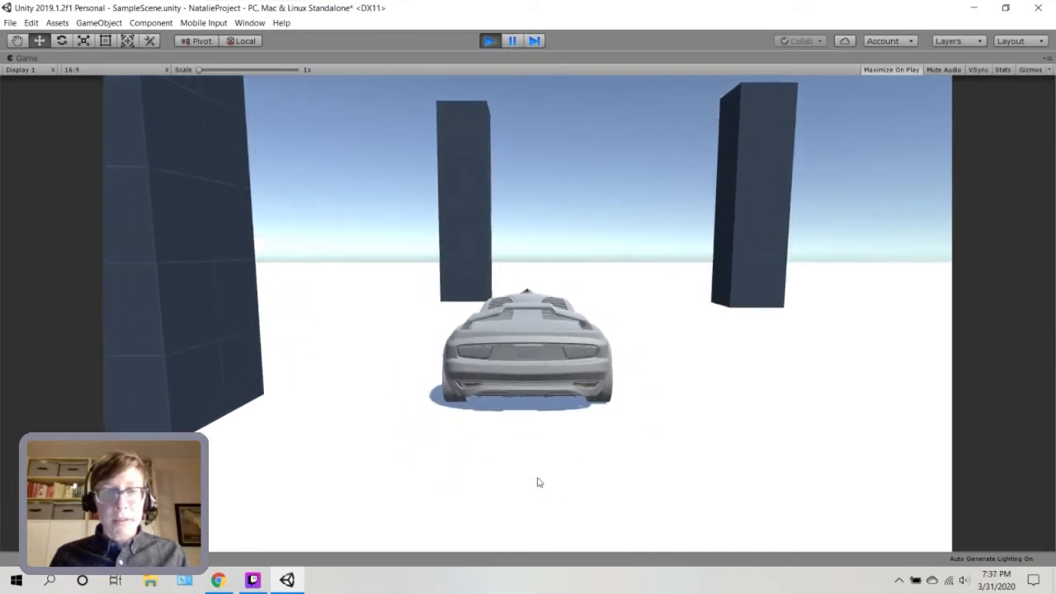
{"action": "key", "text": "Left"}
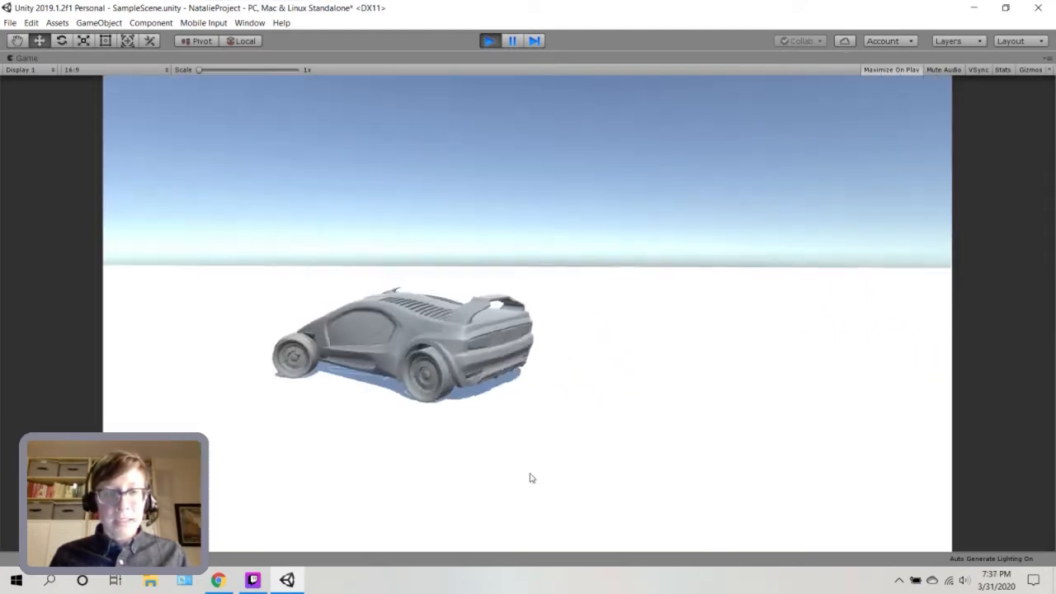
{"action": "key", "text": "Left"}
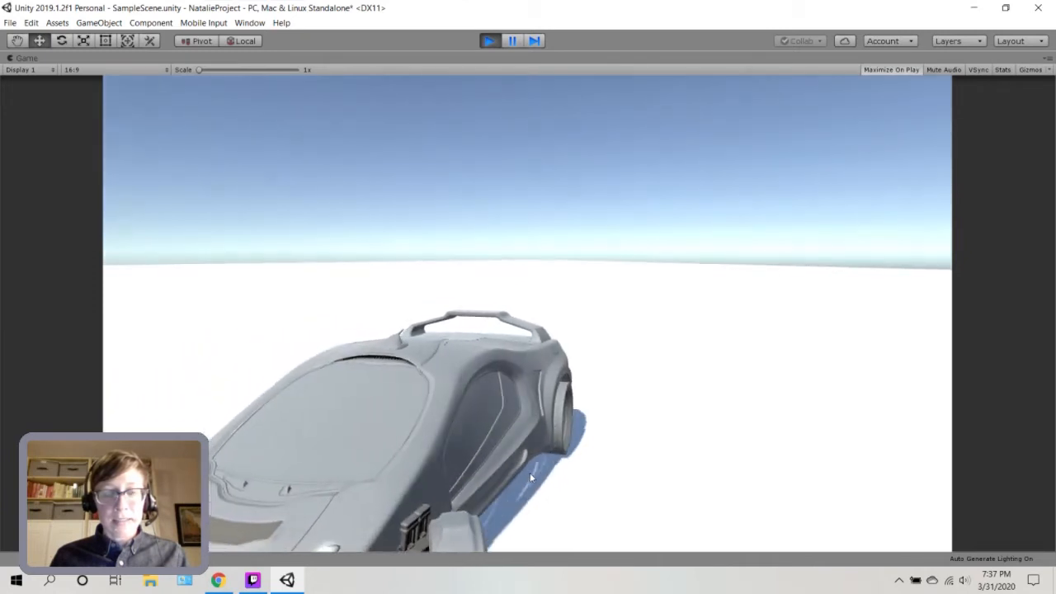
{"action": "key", "text": "Left"}
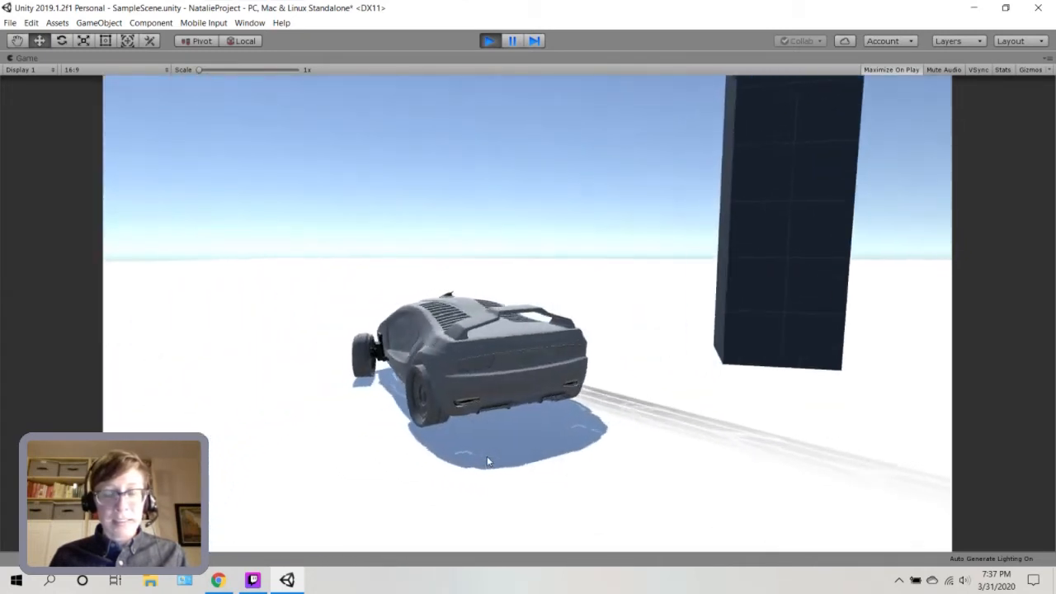
{"action": "key", "text": "Right"}
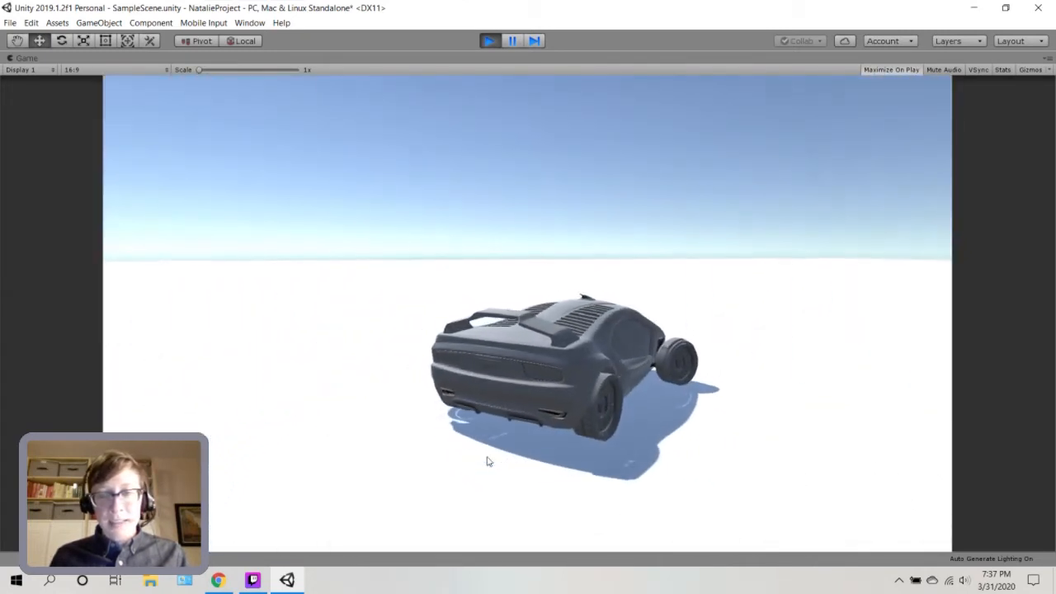
{"action": "key", "text": "Up"}
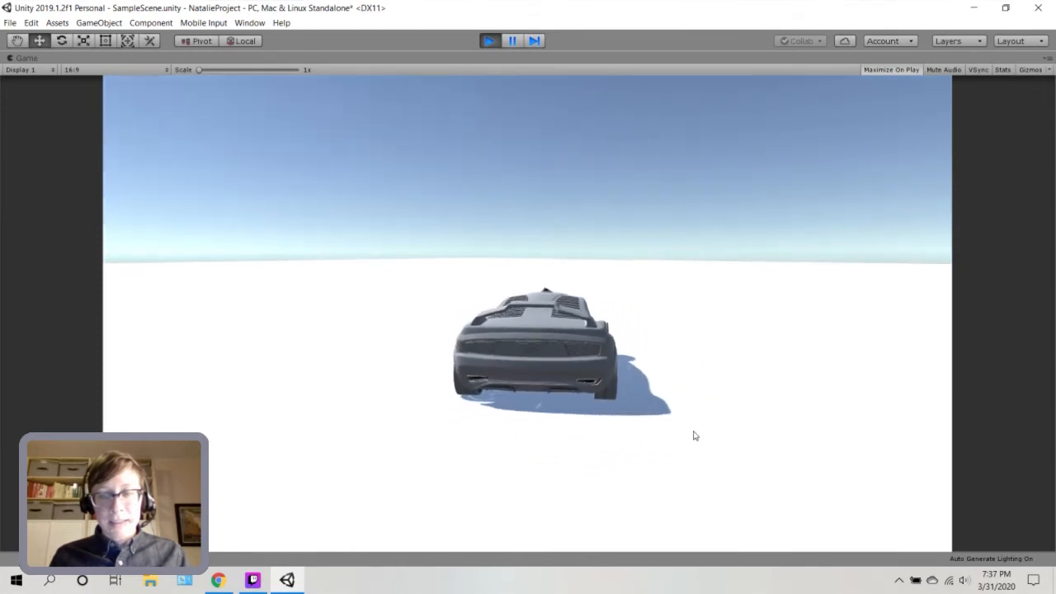
{"action": "key", "text": "Left"}
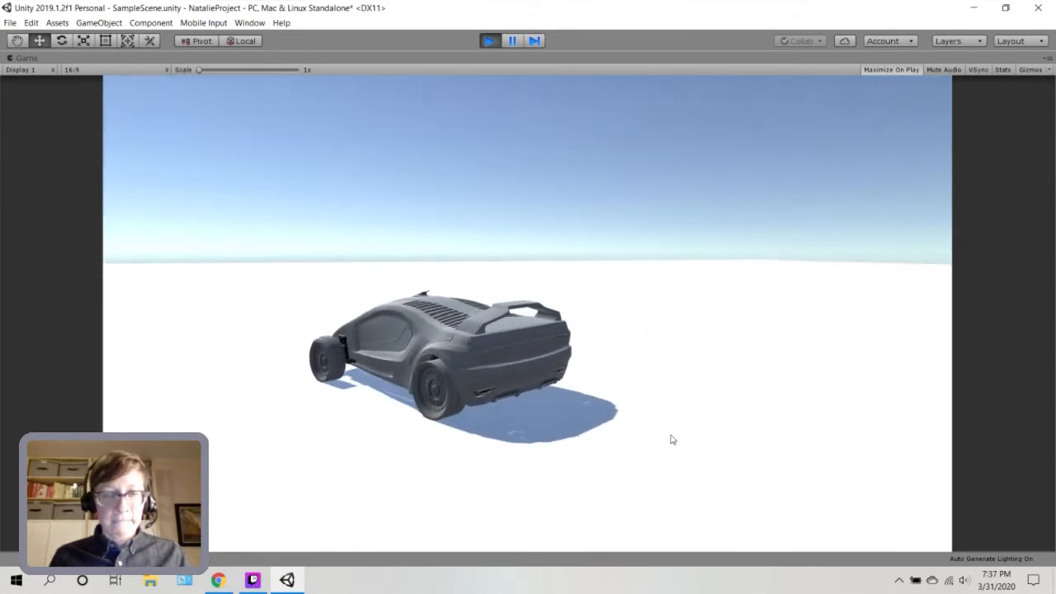
{"action": "key", "text": "Left"}
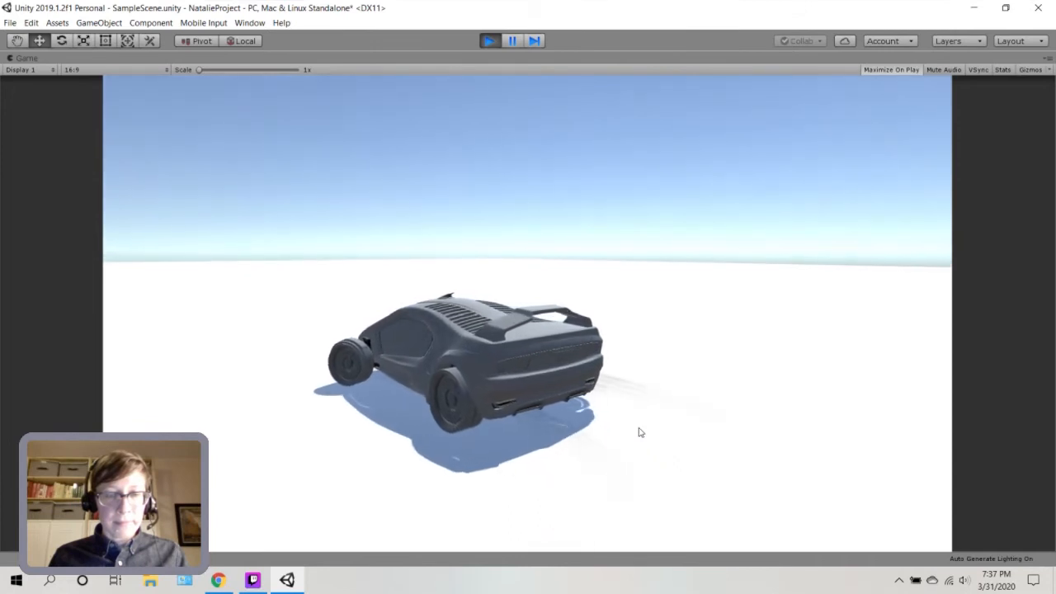
{"action": "key", "text": "Left"}
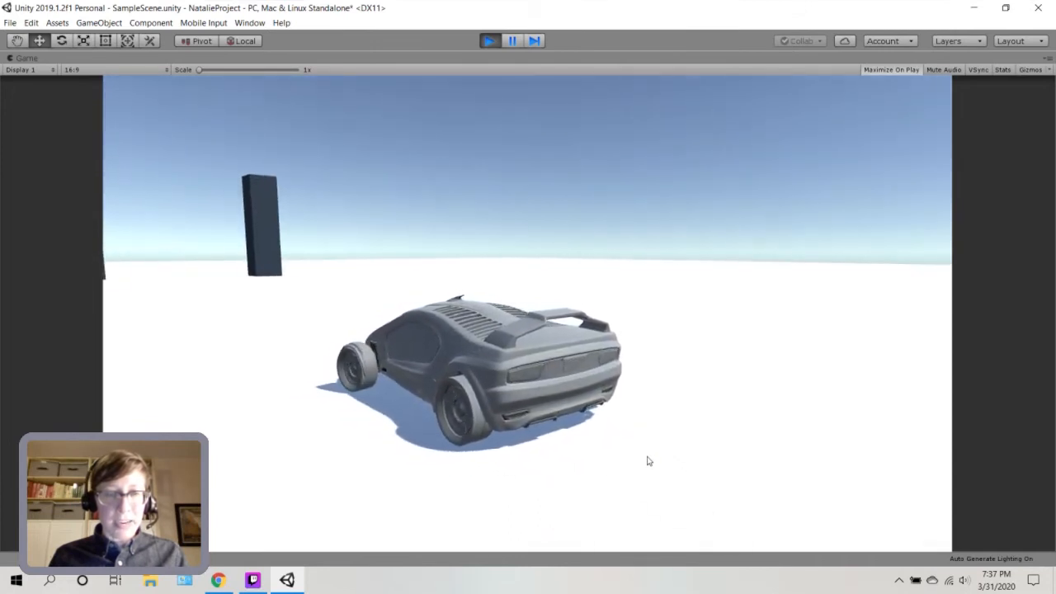
{"action": "key", "text": "Up"}
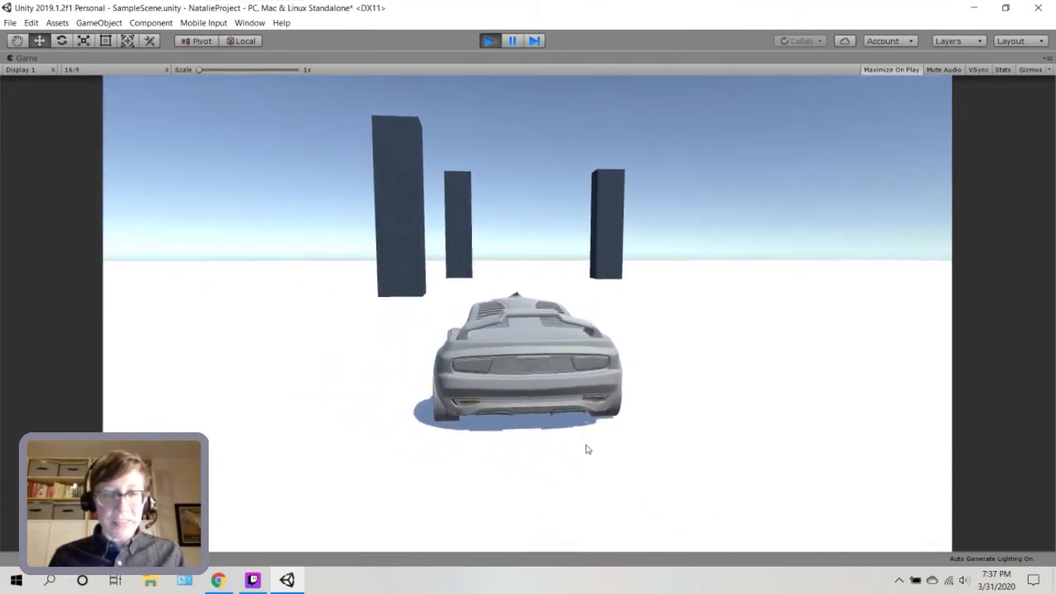
{"action": "key", "text": "Right"}
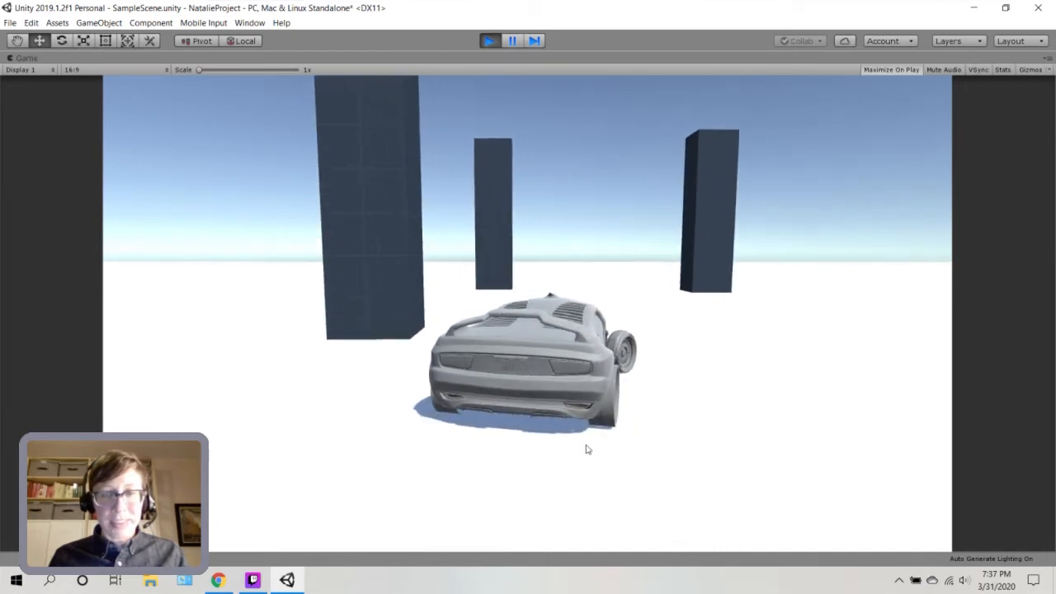
{"action": "key", "text": "Left"}
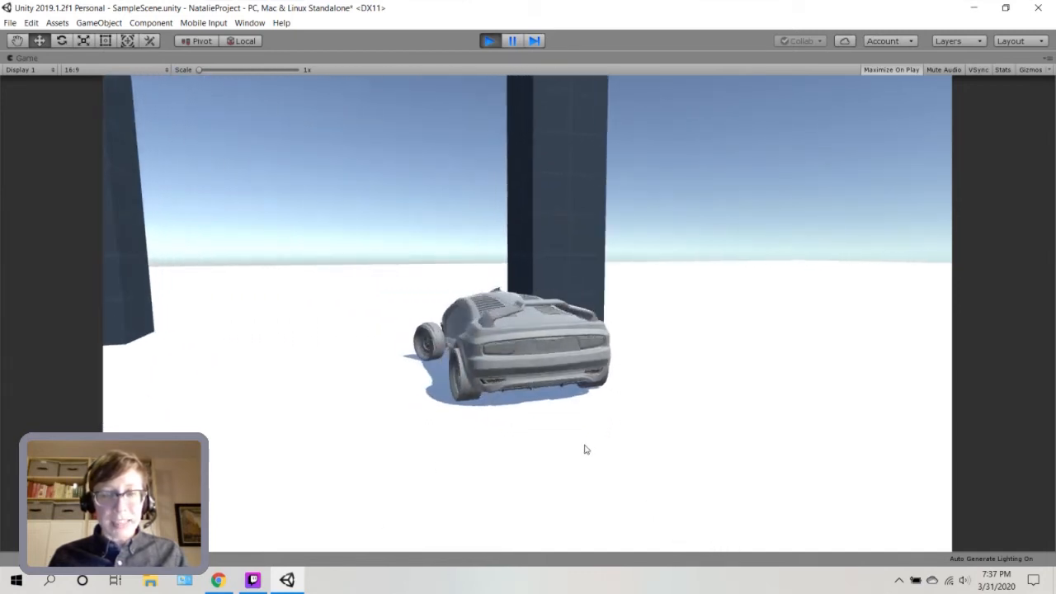
{"action": "key", "text": "Right"}
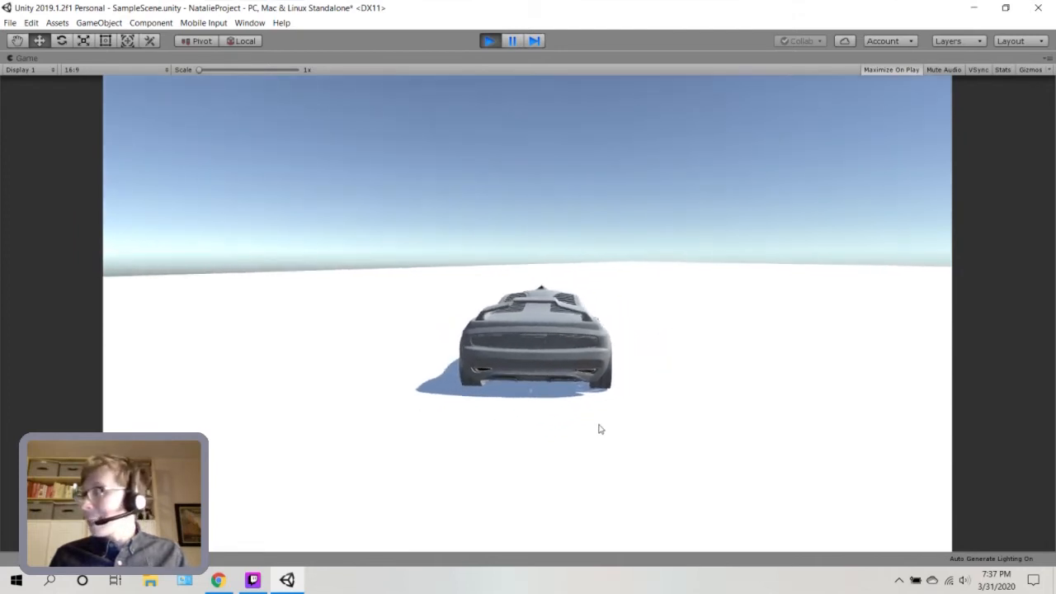
{"action": "key", "text": "Down"}
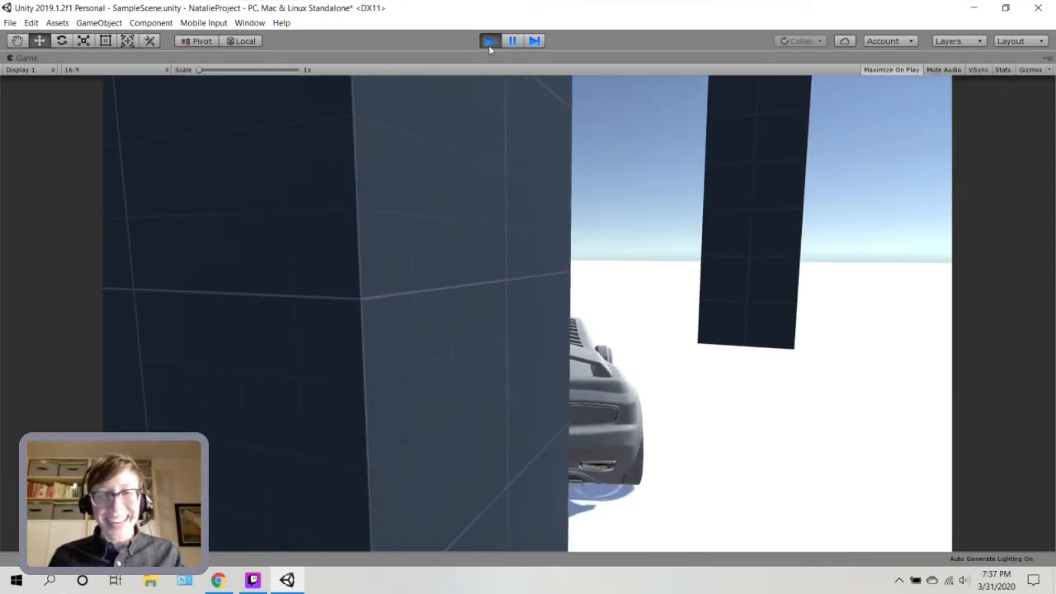
{"action": "left_click", "coordinate": [488, 44]}
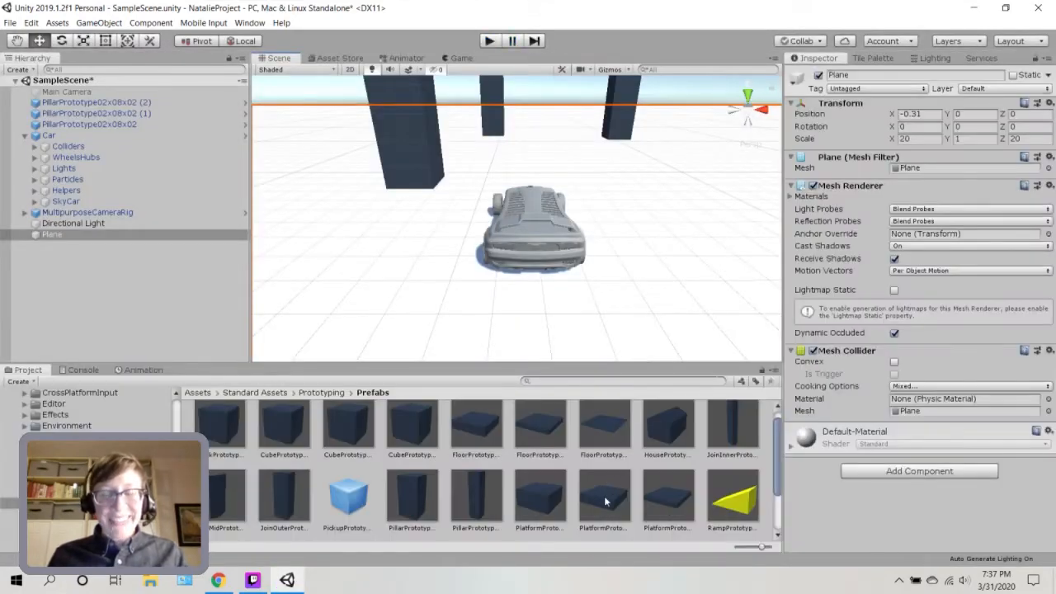
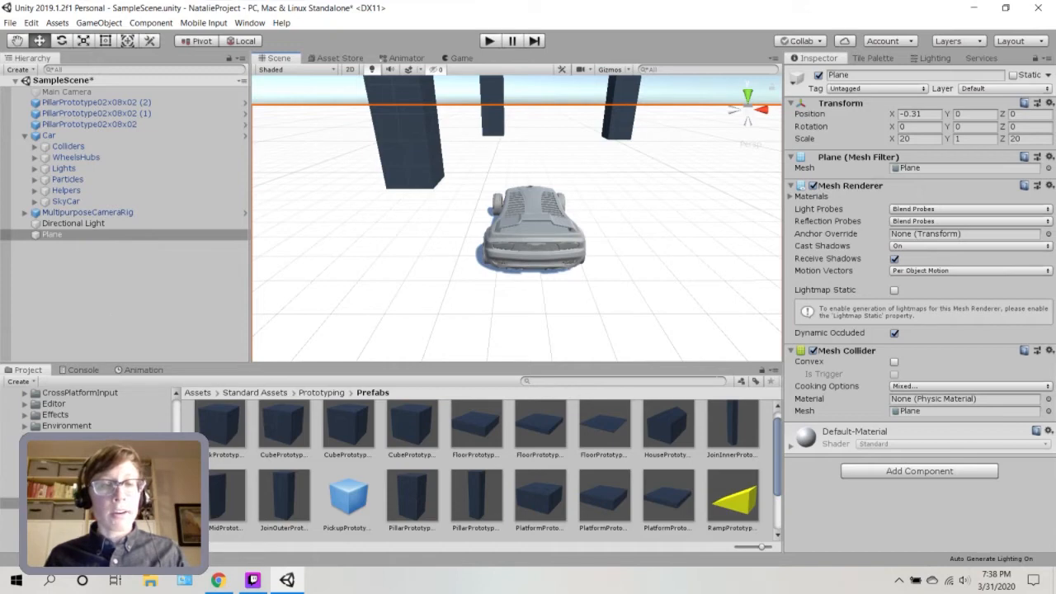
Delete the Car object from SampleScene
{"action": "mouse_move", "coordinate": [252, 580]}
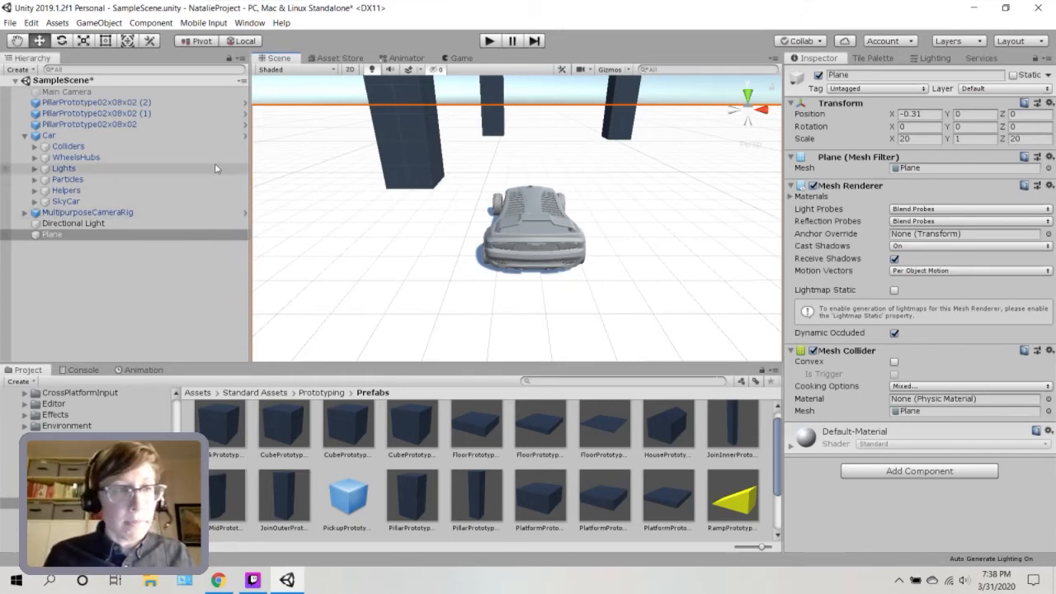
{"action": "left_click", "coordinate": [89, 136]}
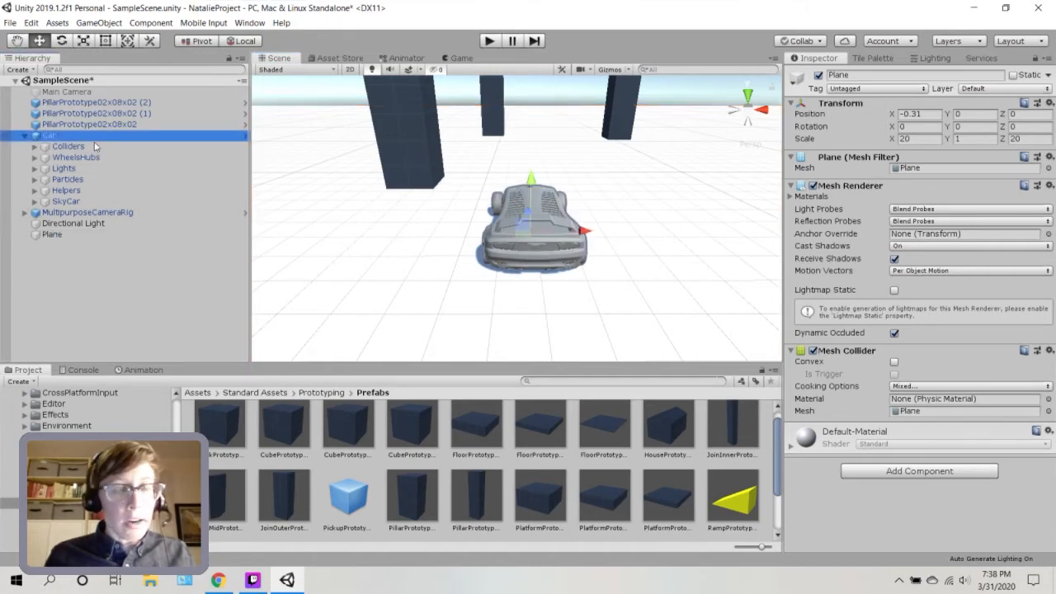
{"action": "key", "text": "Delete"}
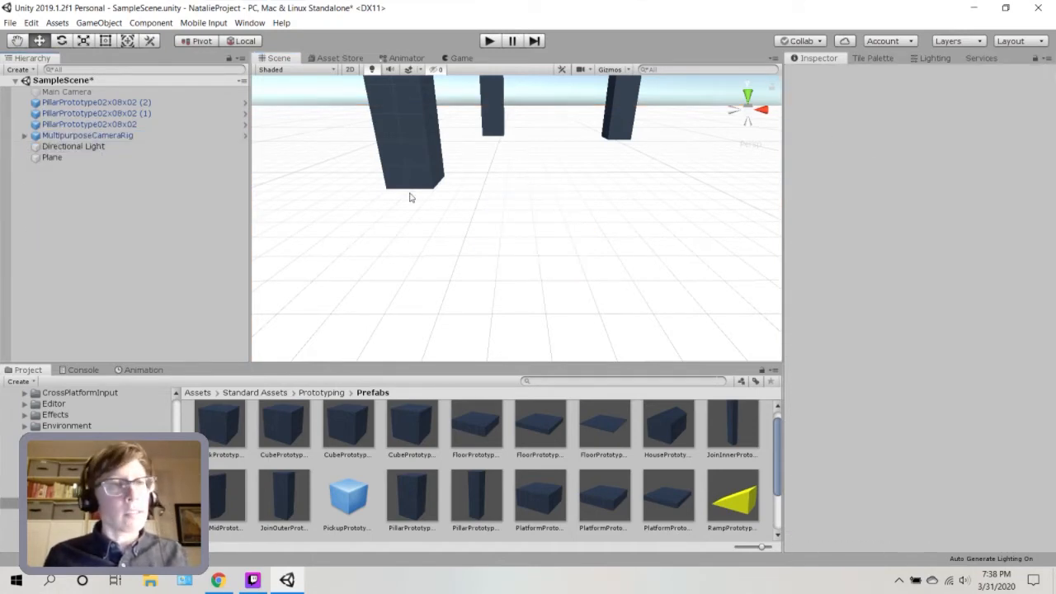
{"action": "scroll", "coordinate": [83, 408], "scroll_direction": "up", "scroll_amount": 3}
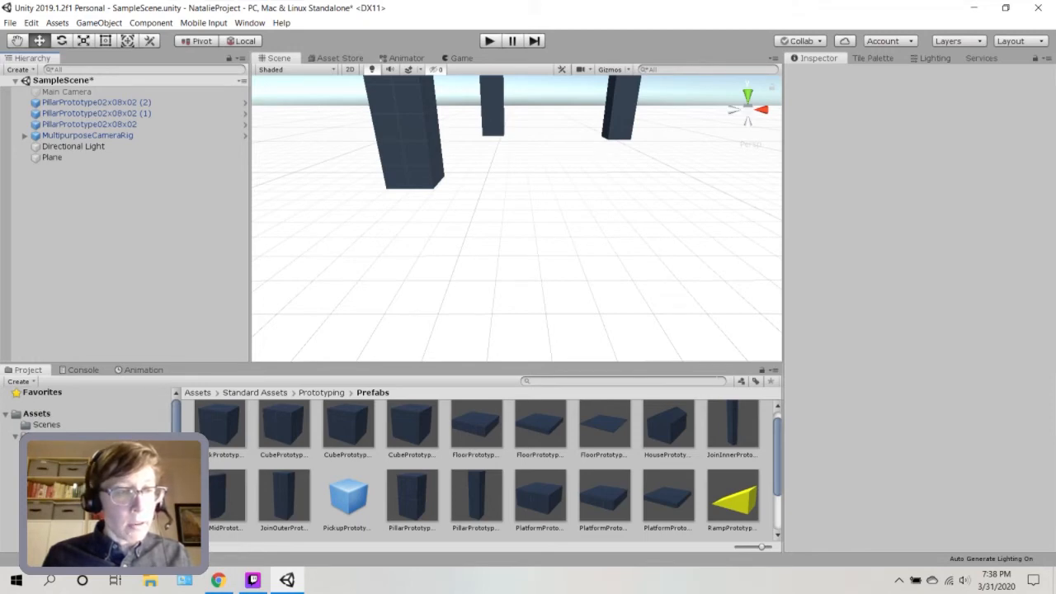
Add the FPSController prefab from Standard Assets > Characters > FirstPersonCharacter > Prefabs to SampleScene and look over its component settings
{"action": "scroll", "coordinate": [83, 409], "scroll_direction": "down", "scroll_amount": 3}
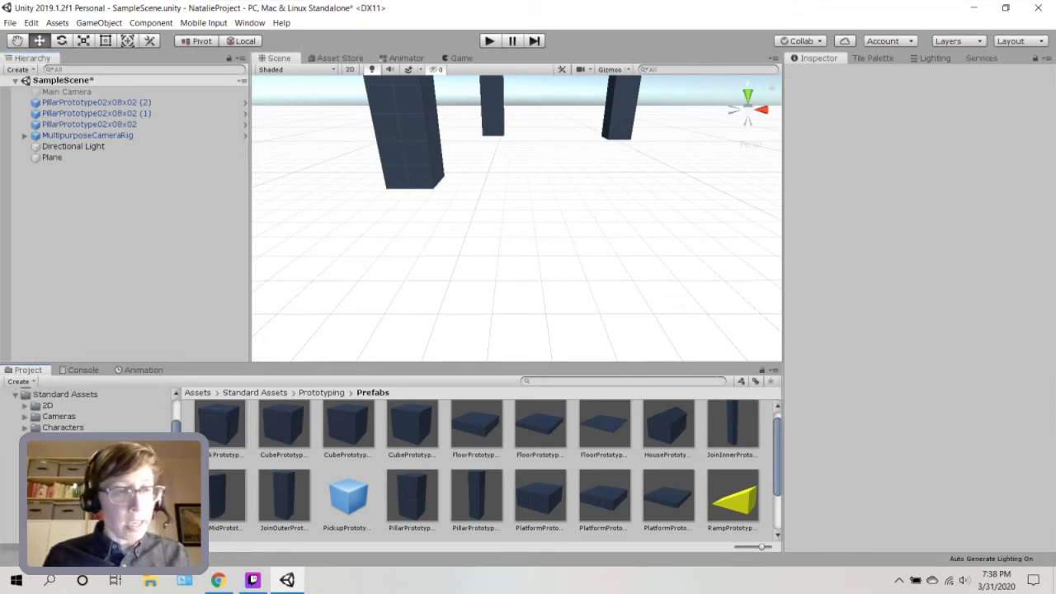
{"action": "left_click", "coordinate": [36, 427]}
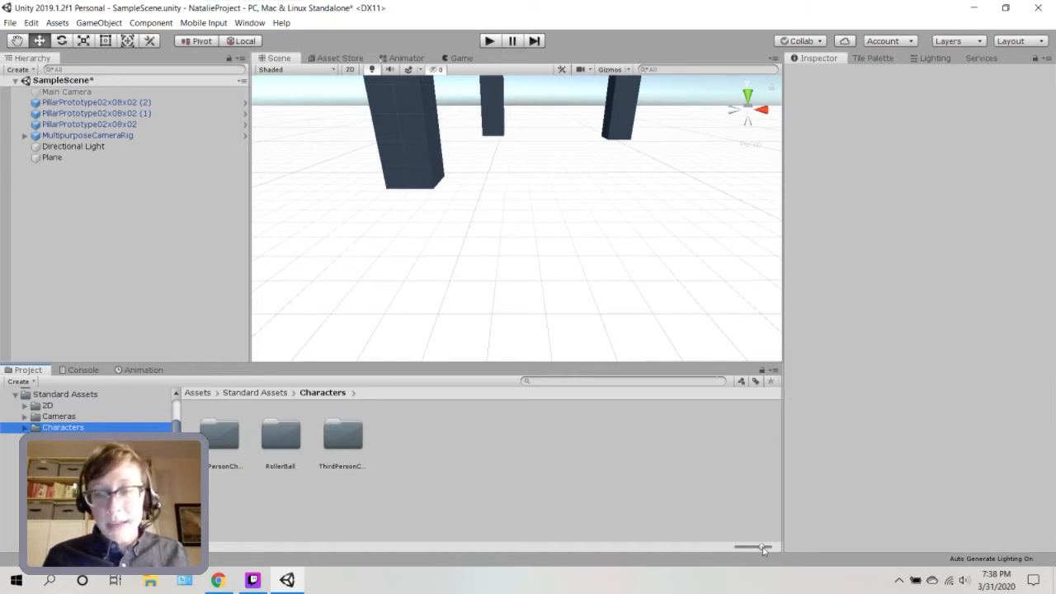
{"action": "left_click_drag", "start_coordinate": [765, 553], "coordinate": [720, 552]}
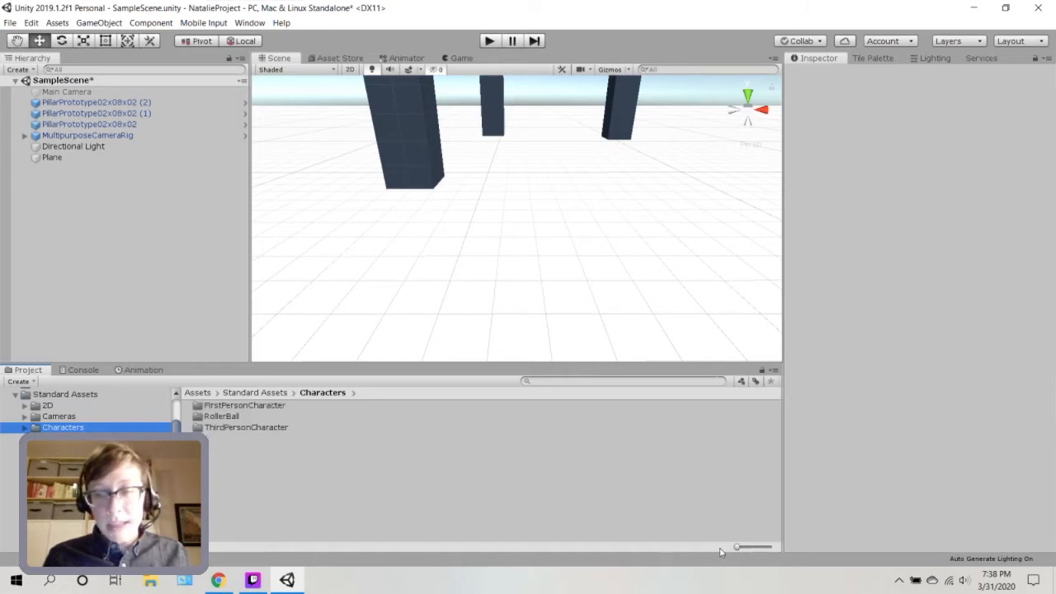
{"action": "double_click", "coordinate": [248, 405]}
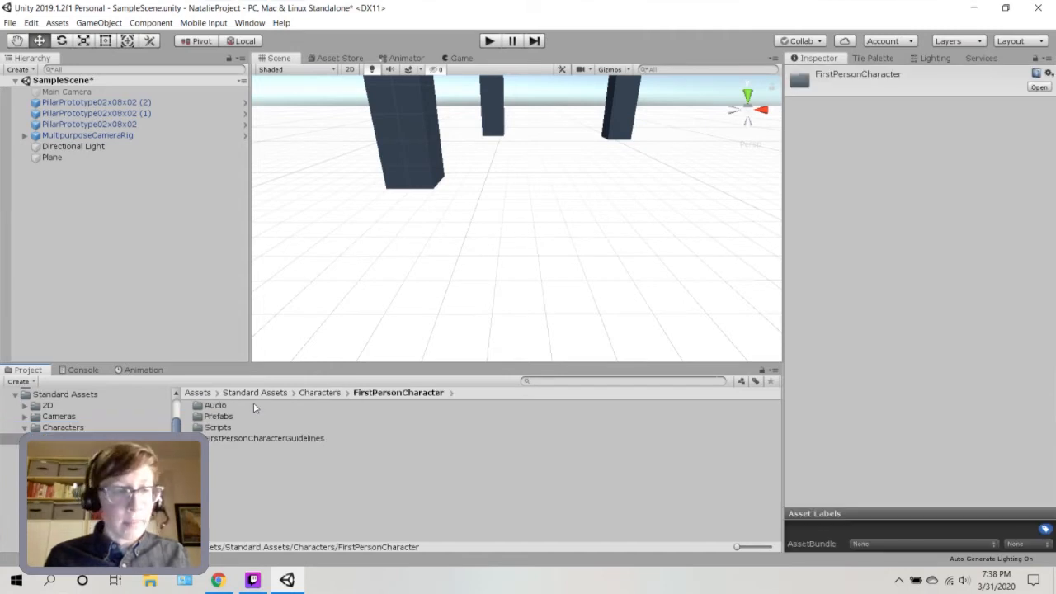
{"action": "left_click", "coordinate": [213, 418]}
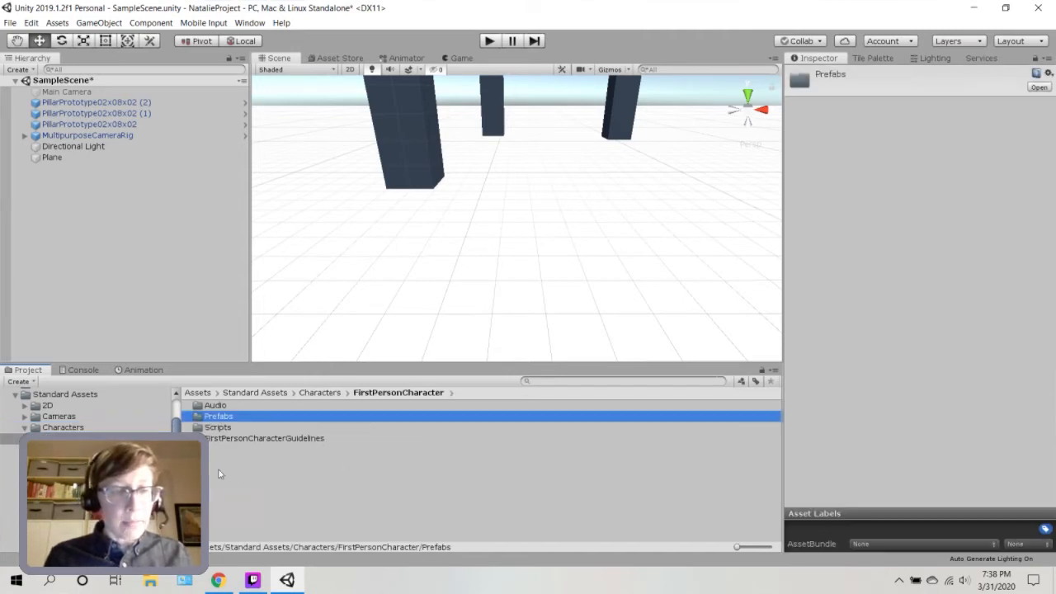
{"action": "double_click", "coordinate": [215, 418]}
{"action": "left_click_drag", "start_coordinate": [223, 407], "coordinate": [129, 260]}
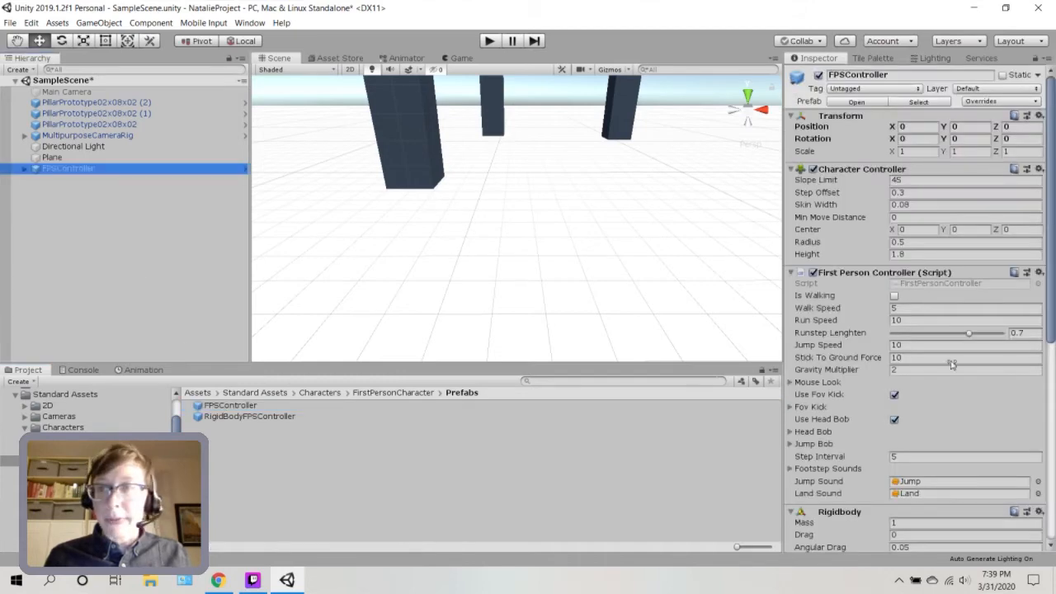
{"action": "scroll", "coordinate": [934, 438], "scroll_direction": "down", "scroll_amount": 5}
{"action": "scroll", "coordinate": [934, 438], "scroll_direction": "up", "scroll_amount": 5}
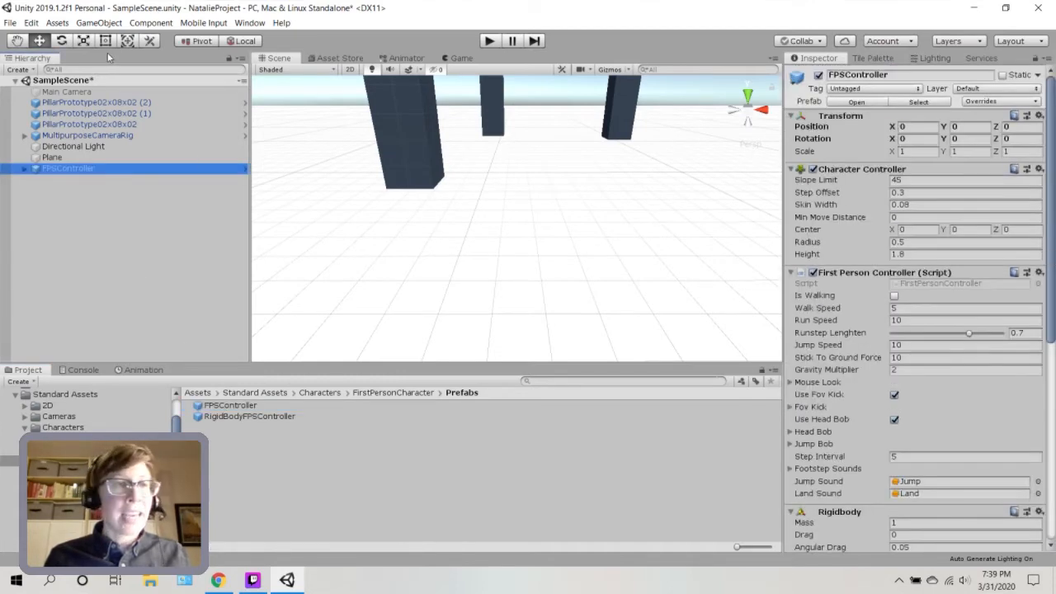
Reactivate the Main Camera object and select FPSController
{"action": "left_click", "coordinate": [83, 92]}
{"action": "left_click", "coordinate": [818, 76]}
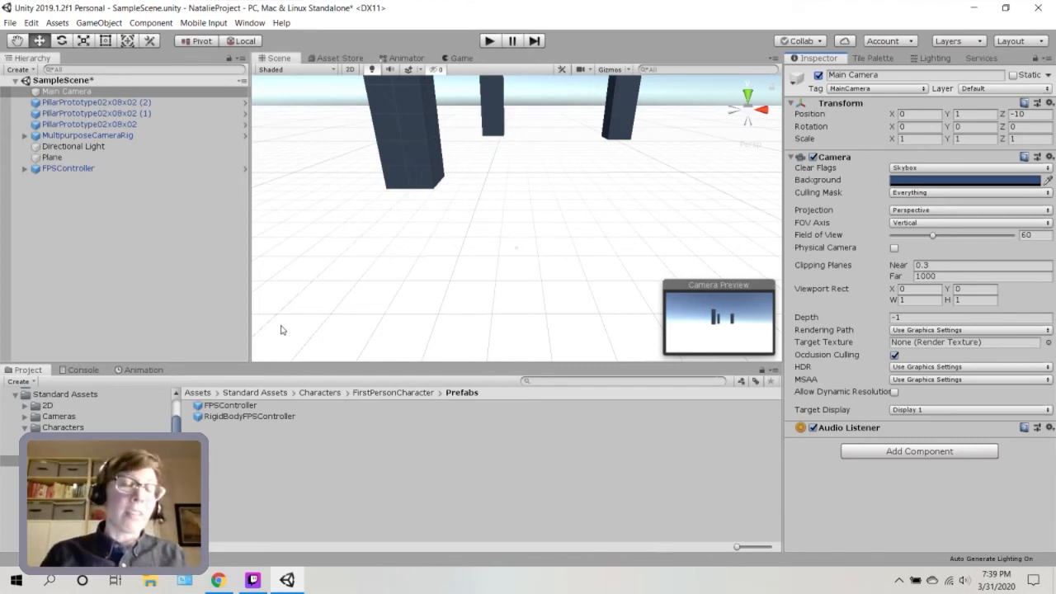
{"action": "left_click", "coordinate": [49, 169]}
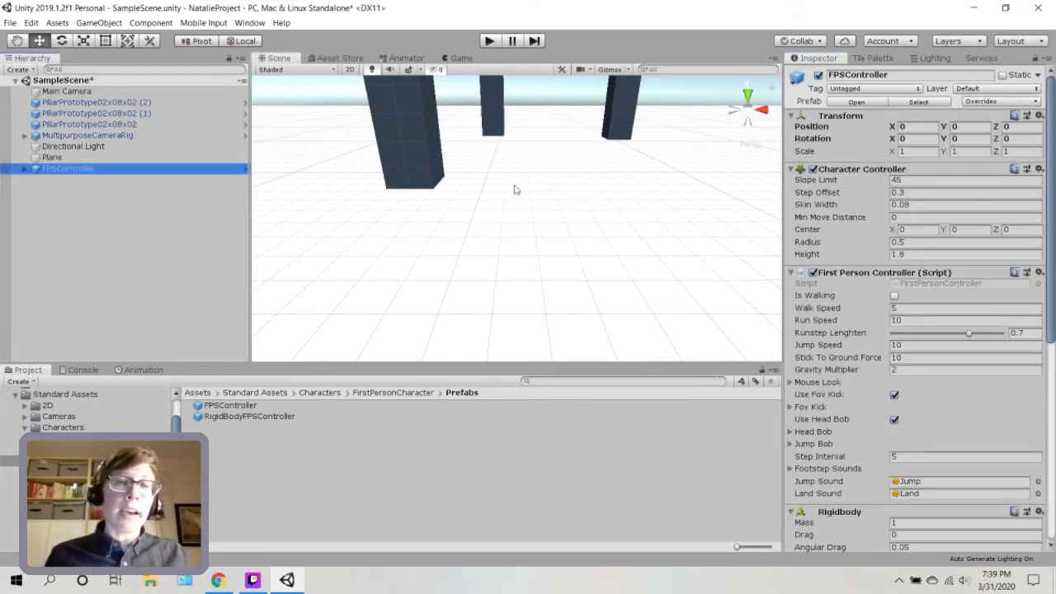
Run the scene, walk in first person around and between the pillars, look around and jump repeatedly, and end play mode
{"action": "left_click", "coordinate": [490, 41]}
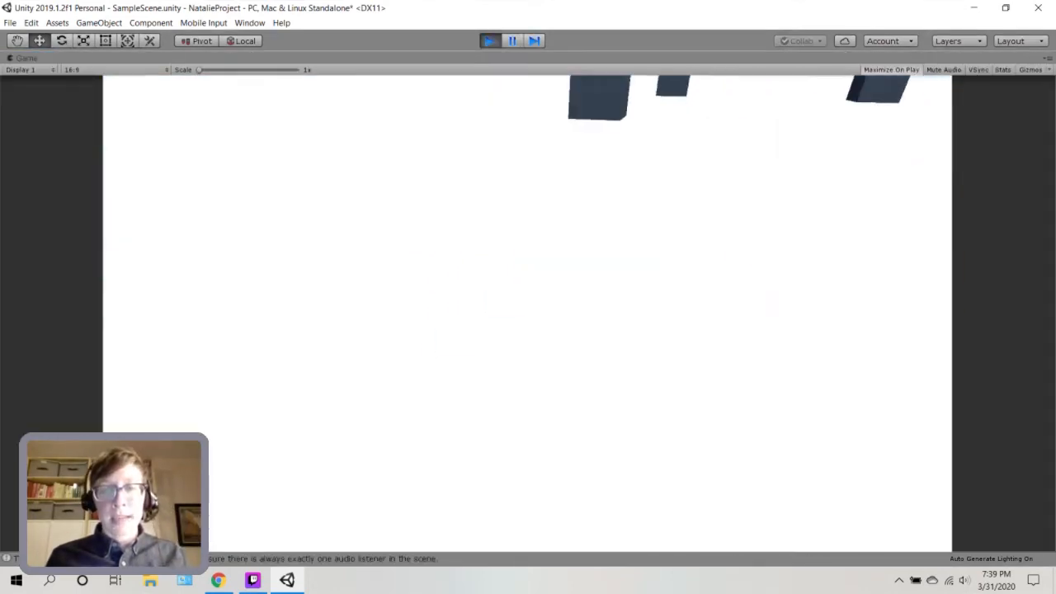
{"action": "key", "text": "w"}
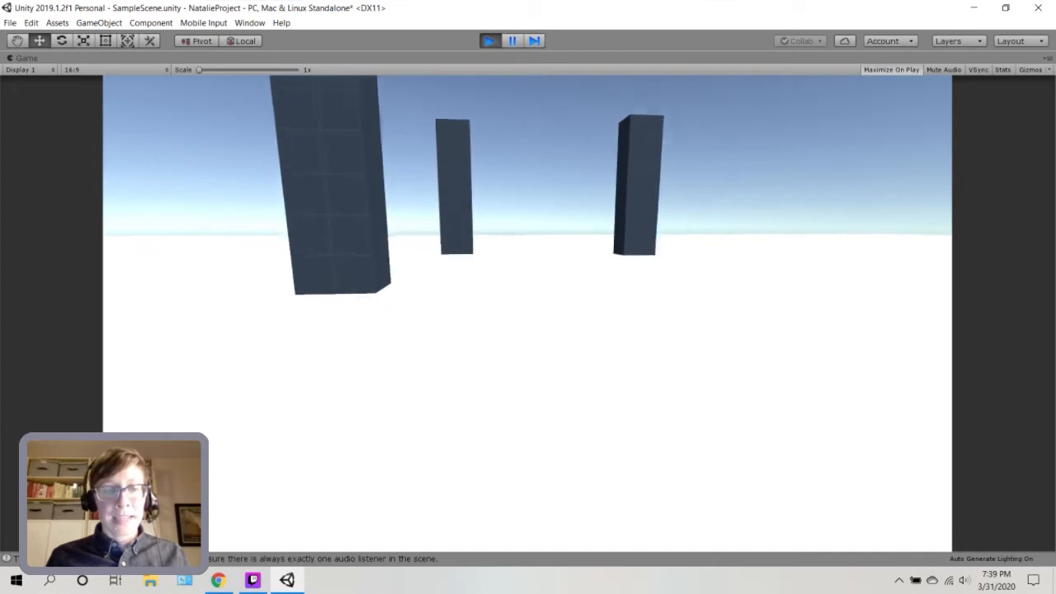
{"action": "key", "text": "w"}
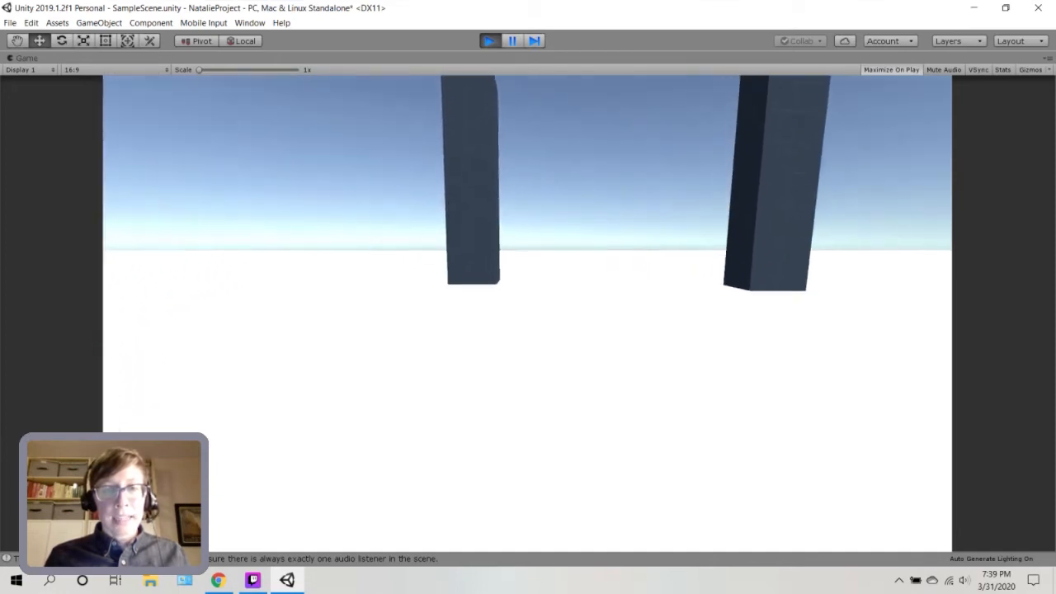
{"action": "key", "text": "w"}
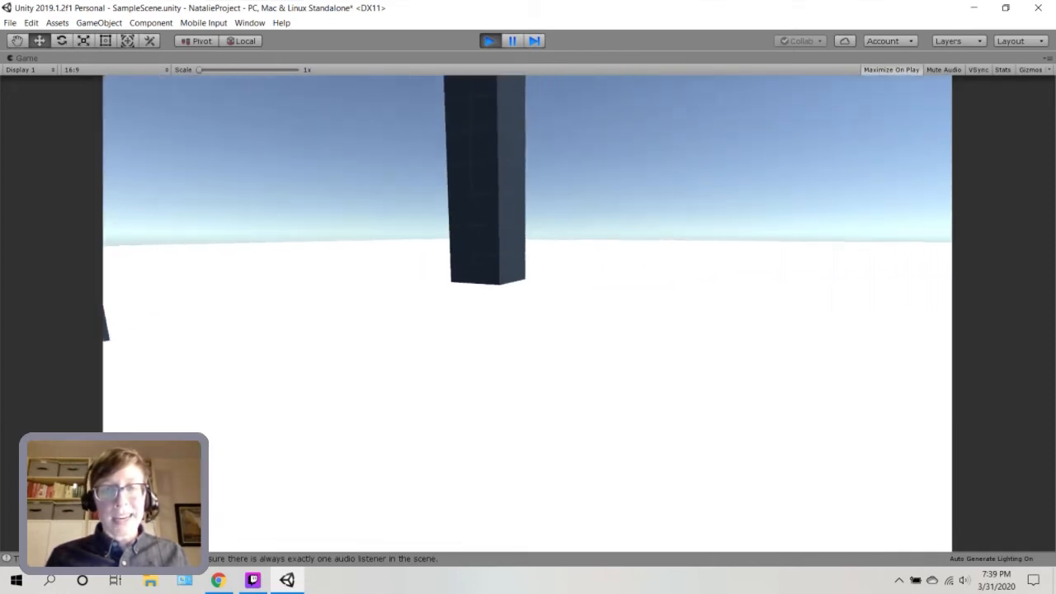
{"action": "key", "text": "w"}
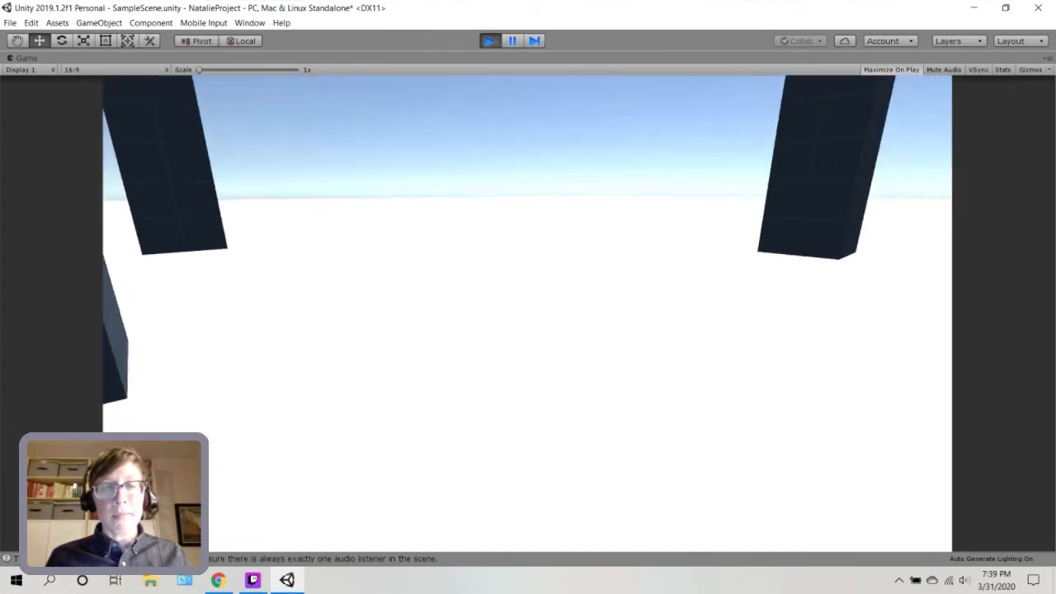
{"action": "key", "text": "XF86AudioLowerVolume"}
{"action": "key", "text": "w"}
{"action": "key", "text": "w"}
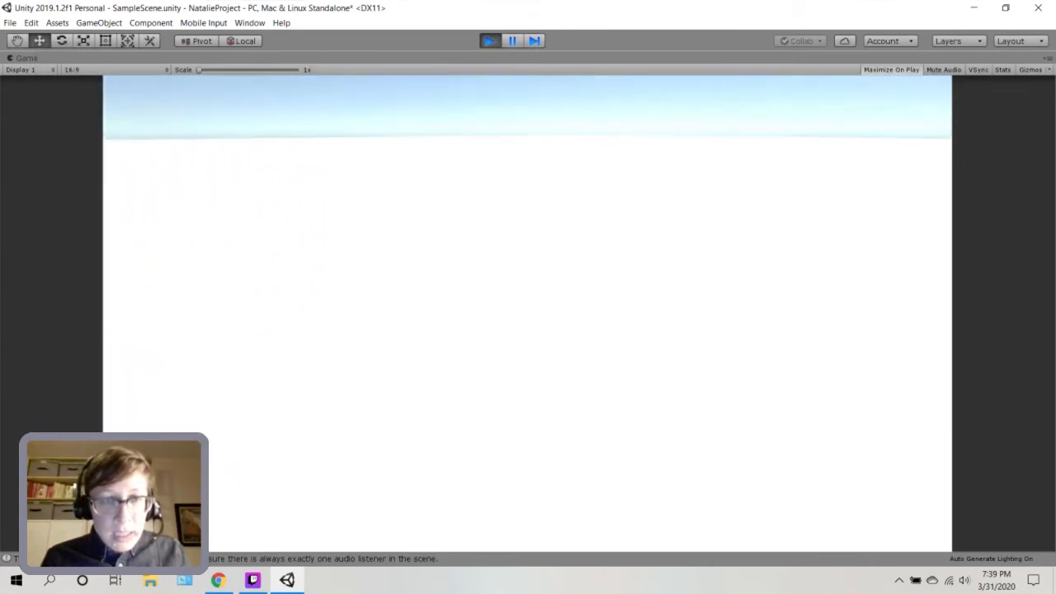
{"action": "key", "text": "w"}
{"action": "key", "text": "w"}
{"action": "key", "text": "space"}
{"action": "key", "text": "space"}
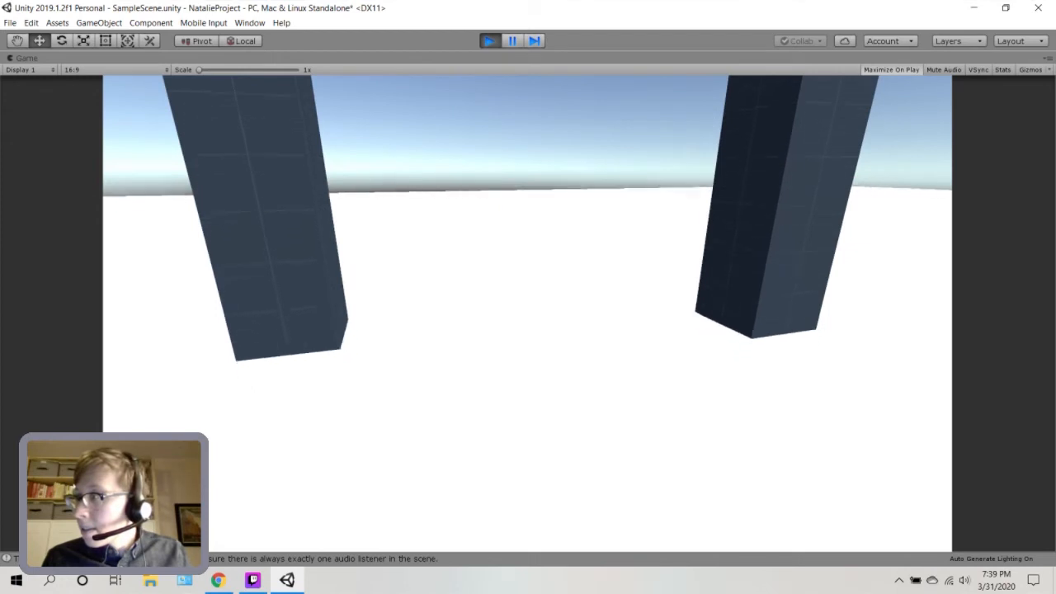
{"action": "key", "text": "space"}
{"action": "key", "text": "space"}
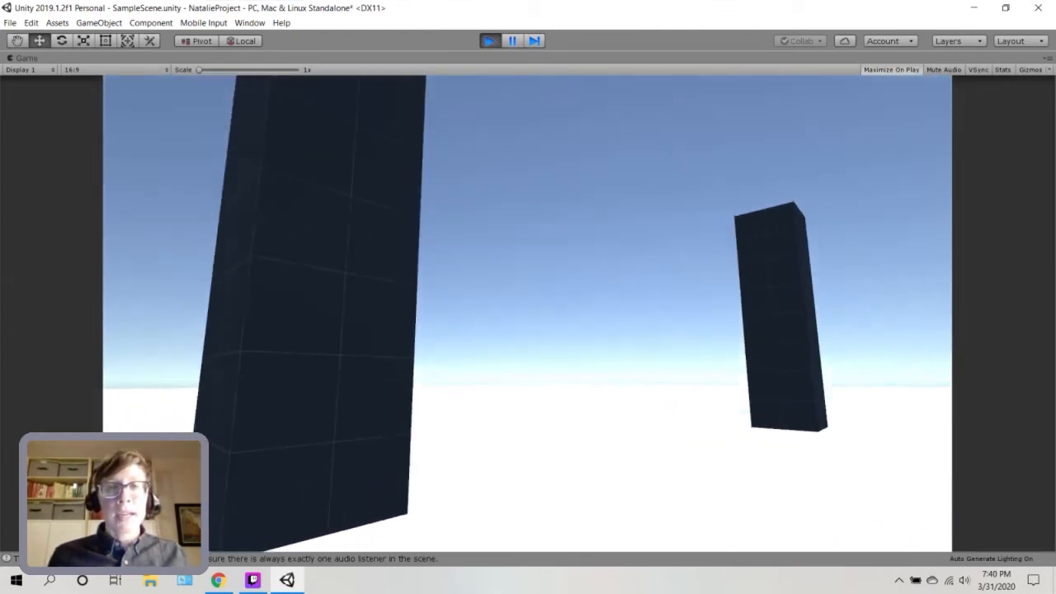
{"action": "key", "text": "d"}
{"action": "key", "text": "space"}
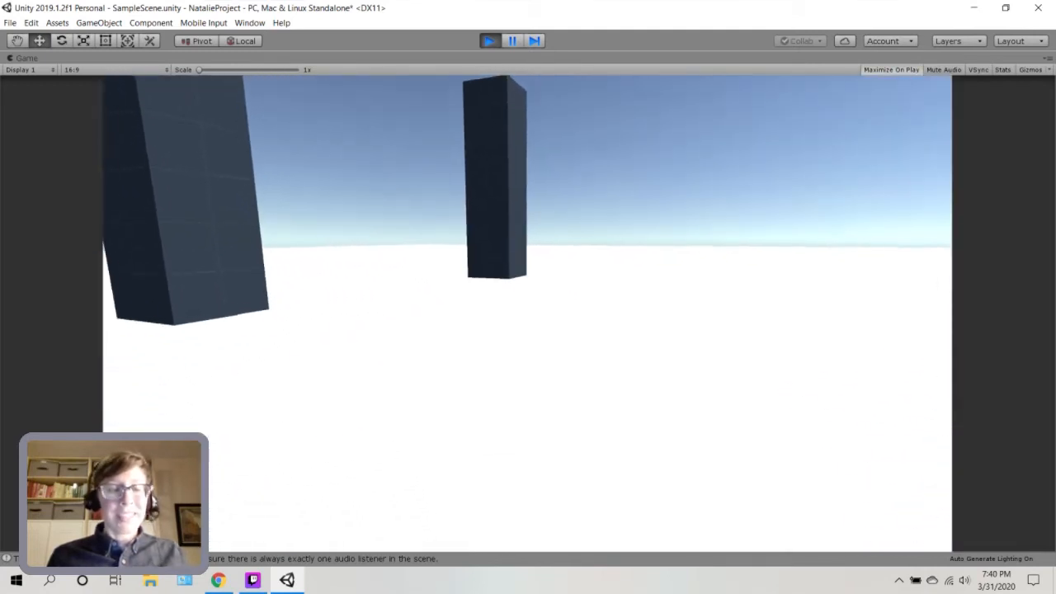
{"action": "key", "text": "w"}
{"action": "key", "text": "Escape"}
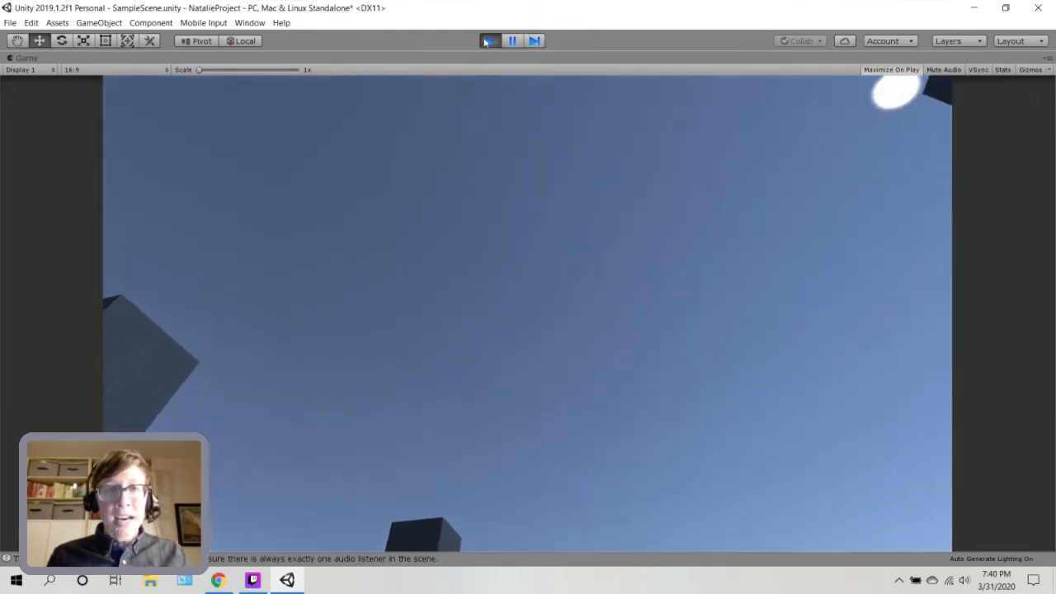
{"action": "key", "text": "ctrl+p"}
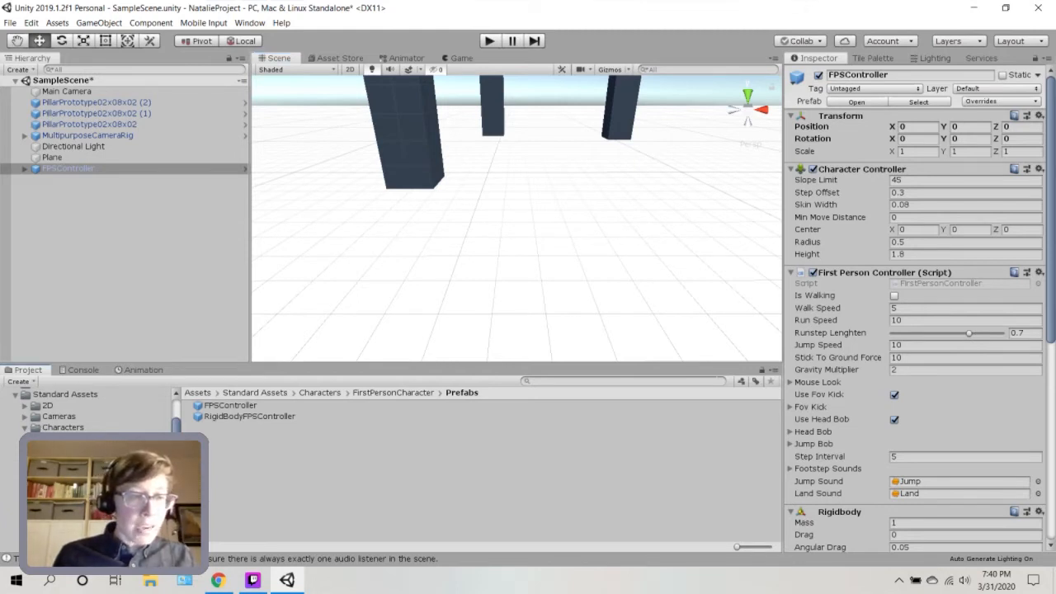
Add the ThirdPersonController prefab from Characters > ThirdPersonCharacter > Prefabs to SampleScene and frame it in the Scene view
{"action": "left_click", "coordinate": [95, 461]}
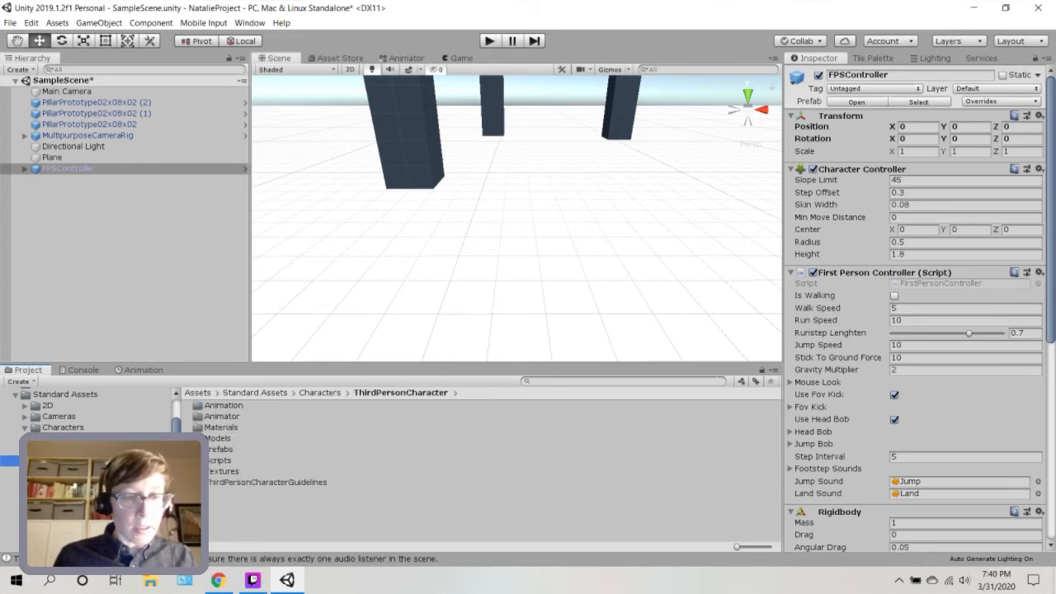
{"action": "double_click", "coordinate": [219, 449]}
{"action": "left_click_drag", "start_coordinate": [244, 416], "coordinate": [165, 275]}
{"action": "key", "text": "f"}
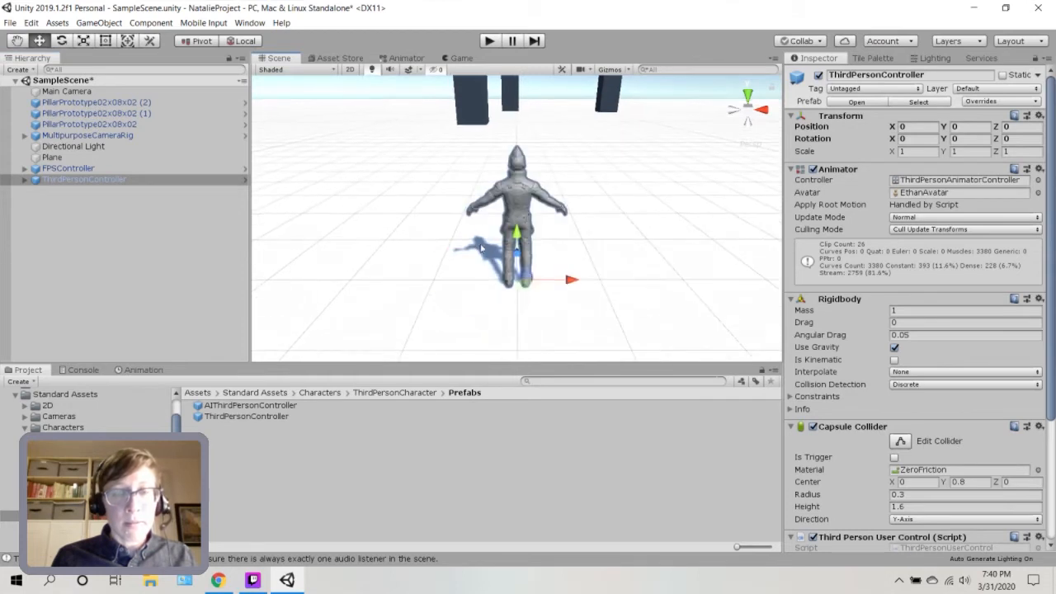
{"action": "left_click_drag", "start_coordinate": [684, 271], "coordinate": [539, 188], "text": "alt"}
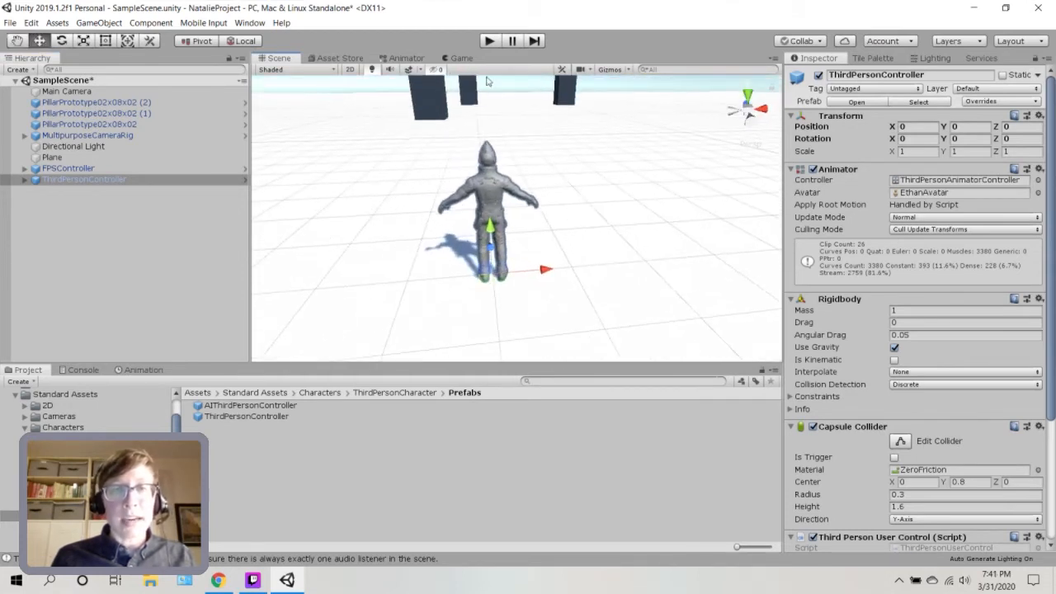
Briefly test-run the scene, end play mode and deactivate the FPSController object
{"action": "left_click", "coordinate": [490, 41]}
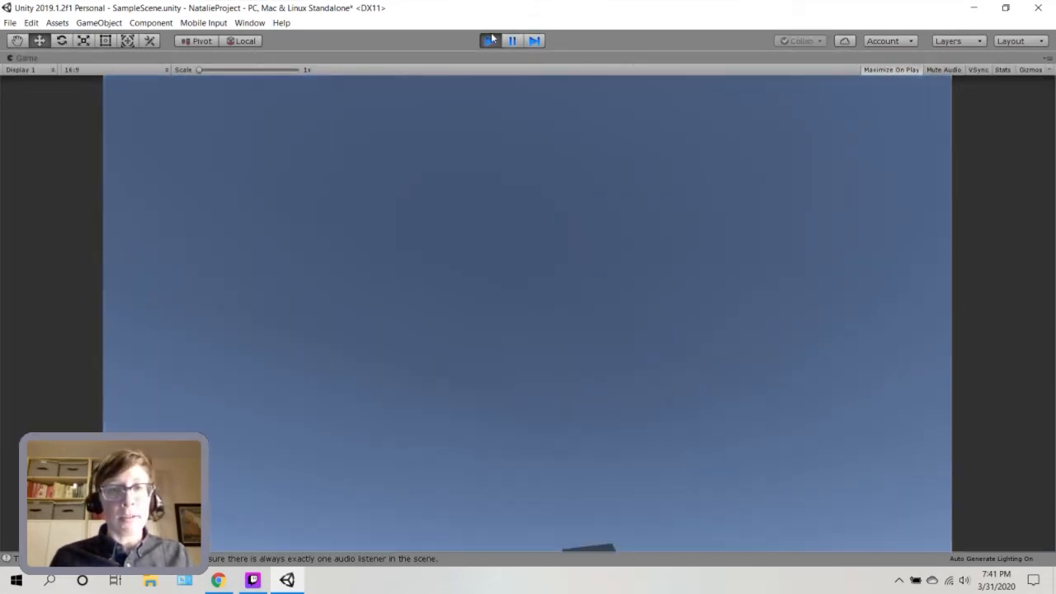
{"action": "left_click", "coordinate": [490, 42]}
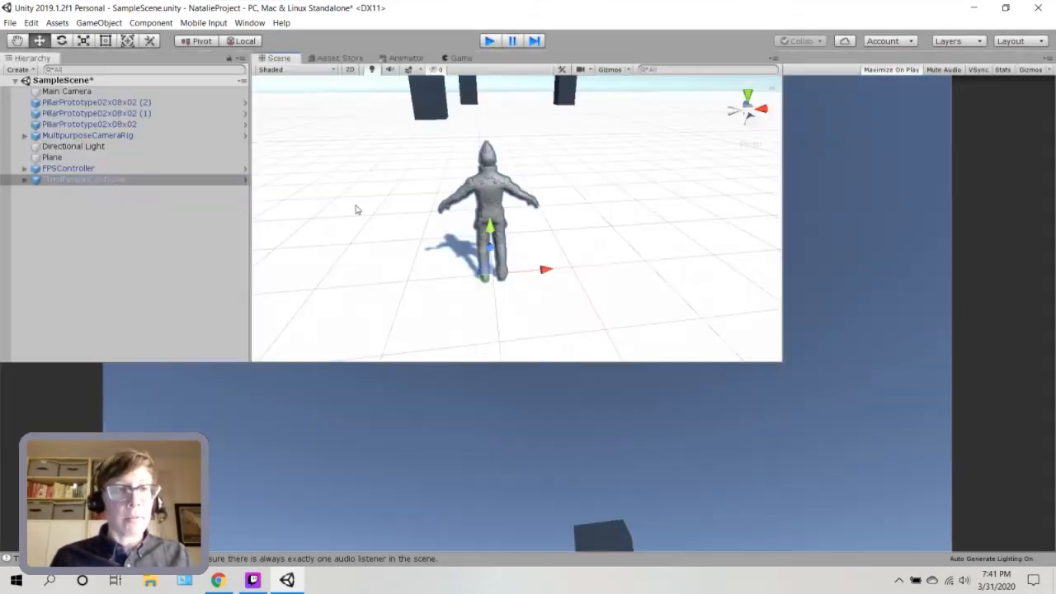
{"action": "left_click", "coordinate": [130, 167]}
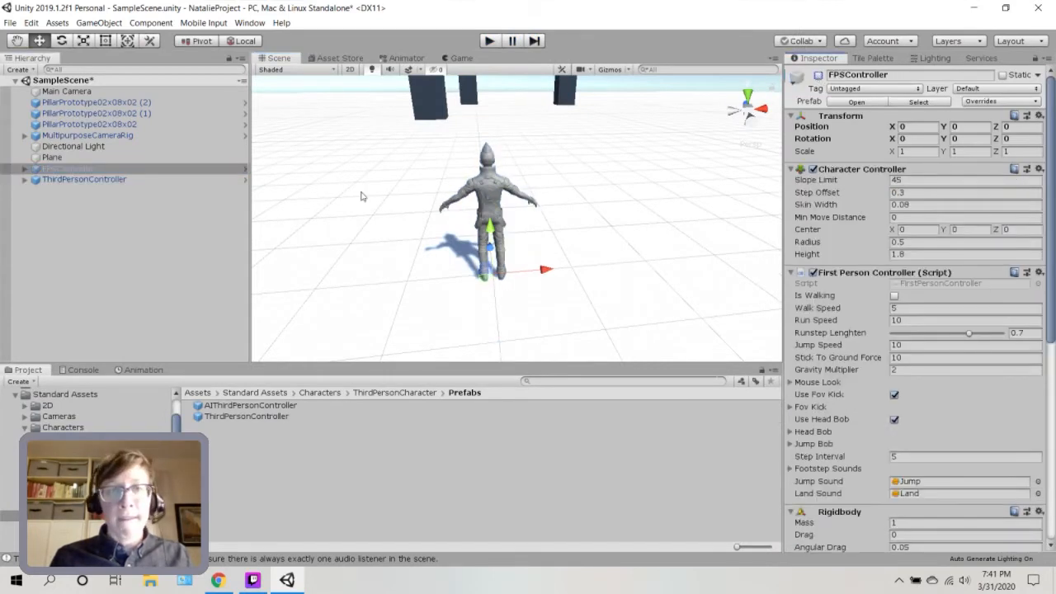
{"action": "left_click", "coordinate": [141, 179]}
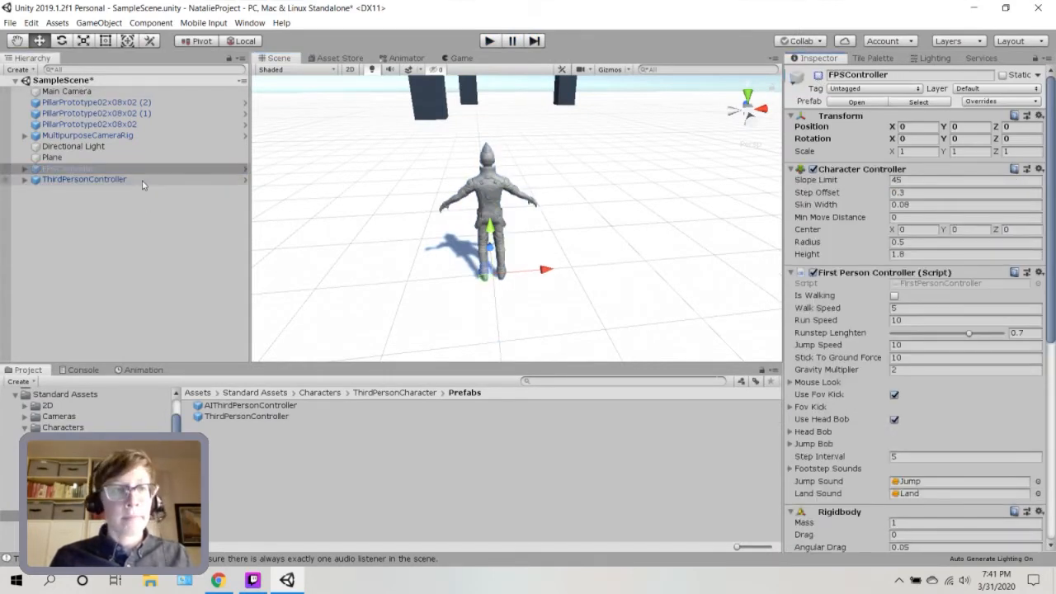
{"action": "left_click", "coordinate": [91, 92]}
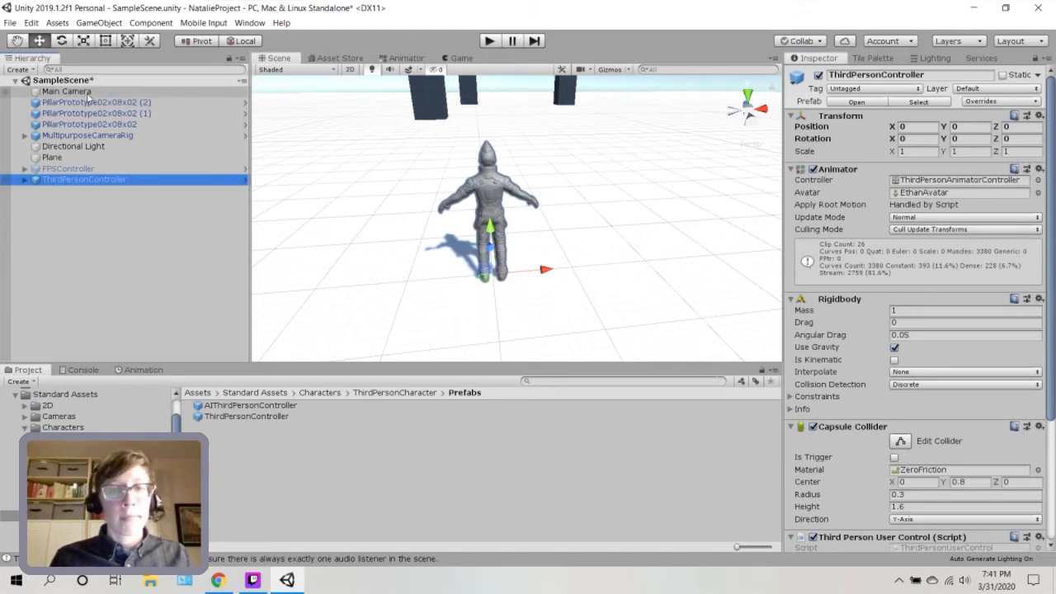
Run the scene, move the third-person character in all directions in front of the pillars with several jumps, and end play mode
{"action": "left_click", "coordinate": [491, 41]}
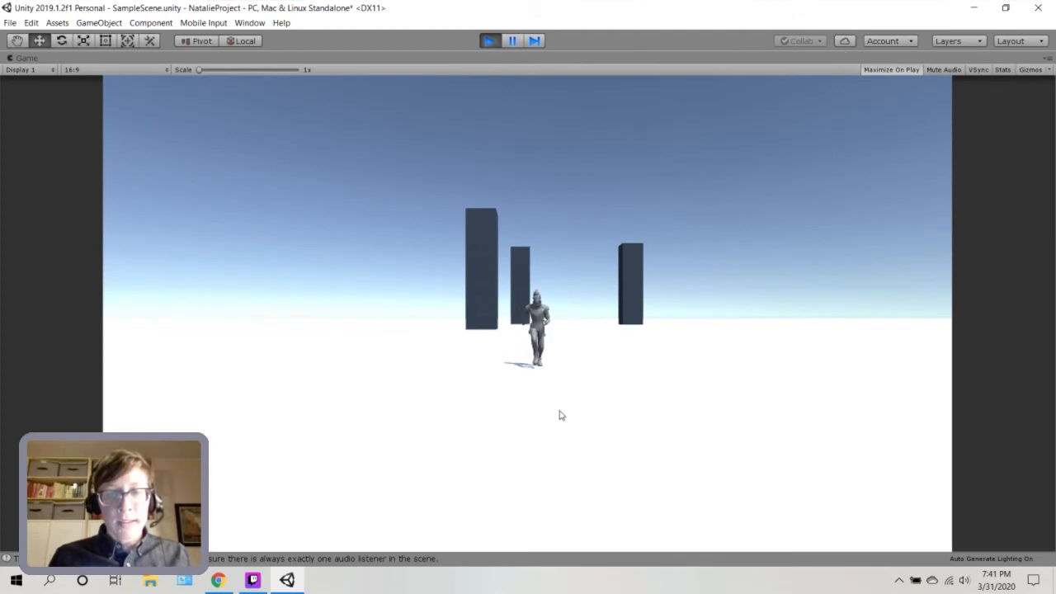
{"action": "key", "text": "d"}
{"action": "key", "text": "w"}
{"action": "key", "text": "a"}
{"action": "key", "text": "s"}
{"action": "key", "text": "d"}
{"action": "key", "text": "w"}
{"action": "key", "text": "space"}
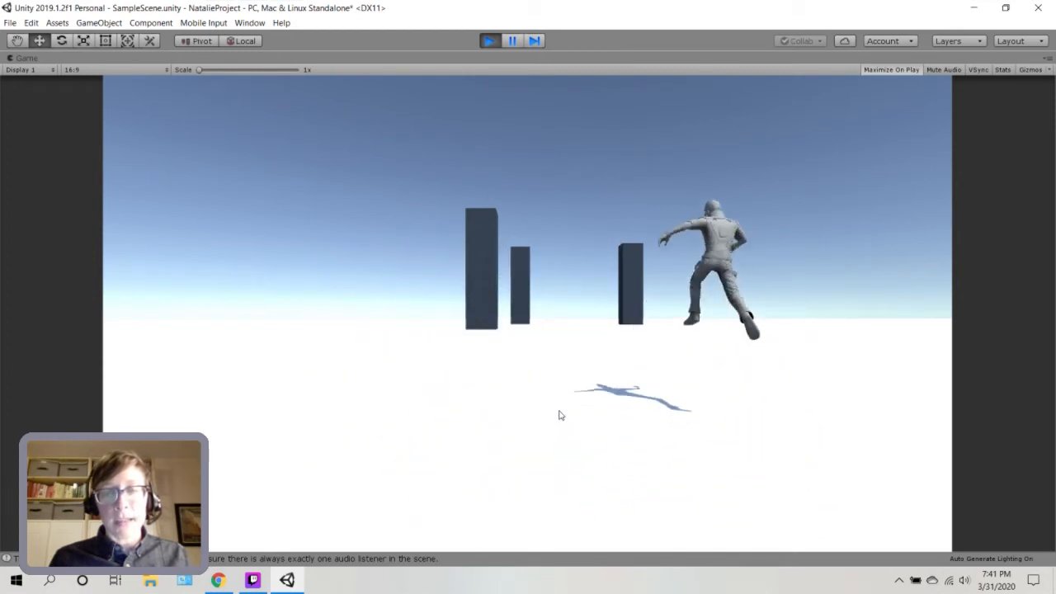
{"action": "key", "text": "a"}
{"action": "key", "text": "d"}
{"action": "key", "text": "d"}
{"action": "key", "text": "s"}
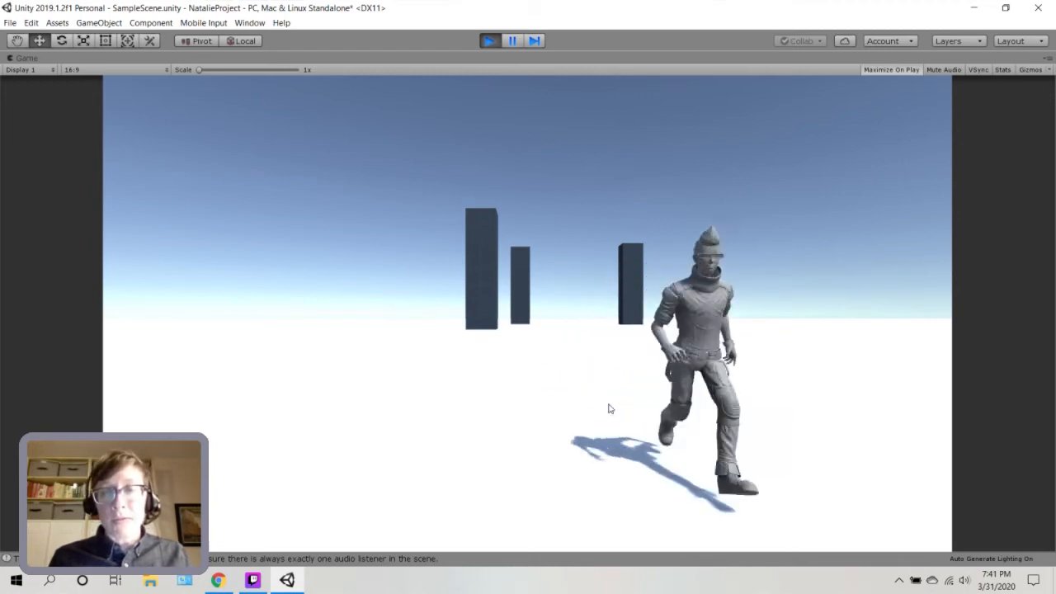
{"action": "key", "text": "space"}
{"action": "key", "text": "a"}
{"action": "key", "text": "w"}
{"action": "key", "text": "d"}
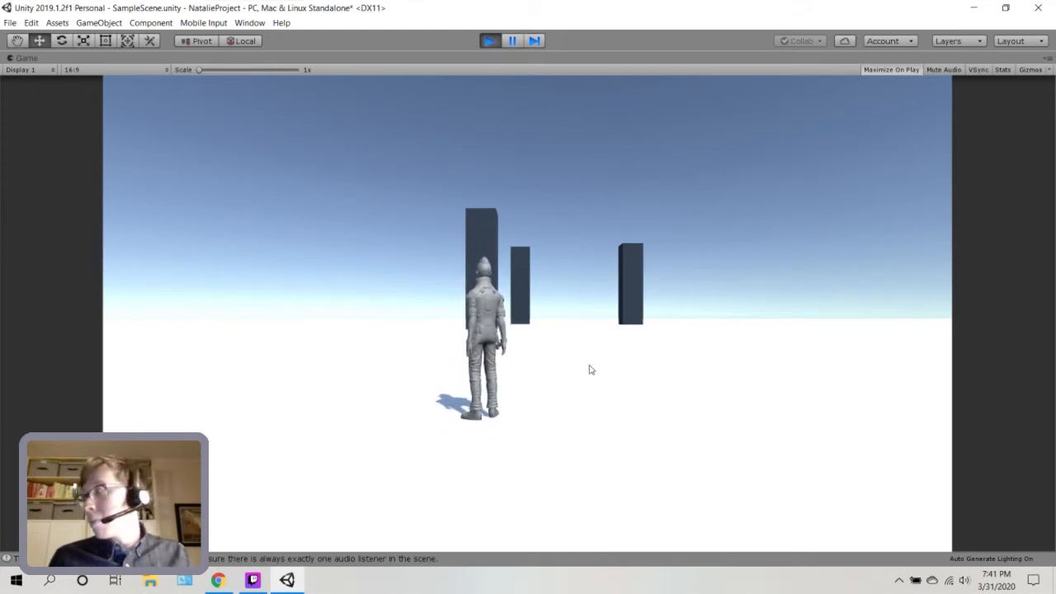
{"action": "key", "text": "d"}
{"action": "key", "text": "w"}
{"action": "key", "text": "space"}
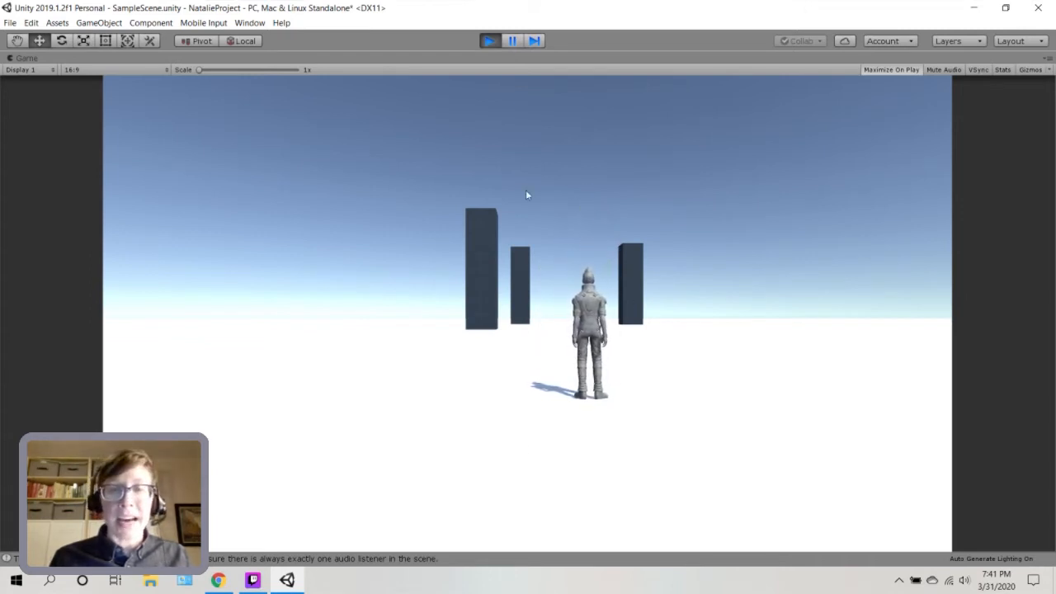
{"action": "left_click", "coordinate": [488, 41]}
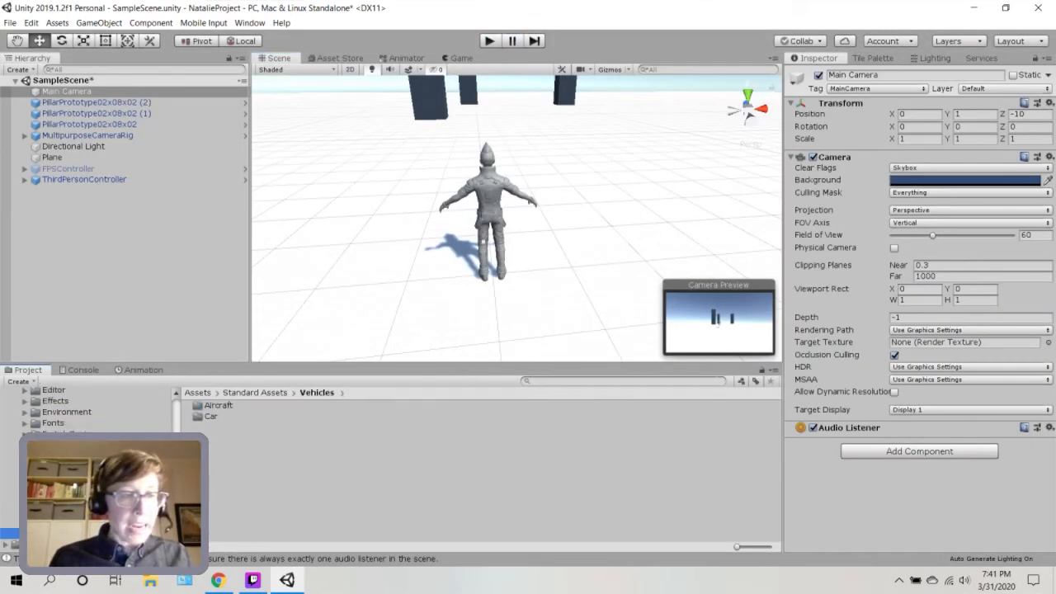
Add the AircraftJet prefab from Vehicles > Aircraft > Prefabs to the open floor beside the third-person character and frame it in the Scene view
{"action": "left_click", "coordinate": [216, 405]}
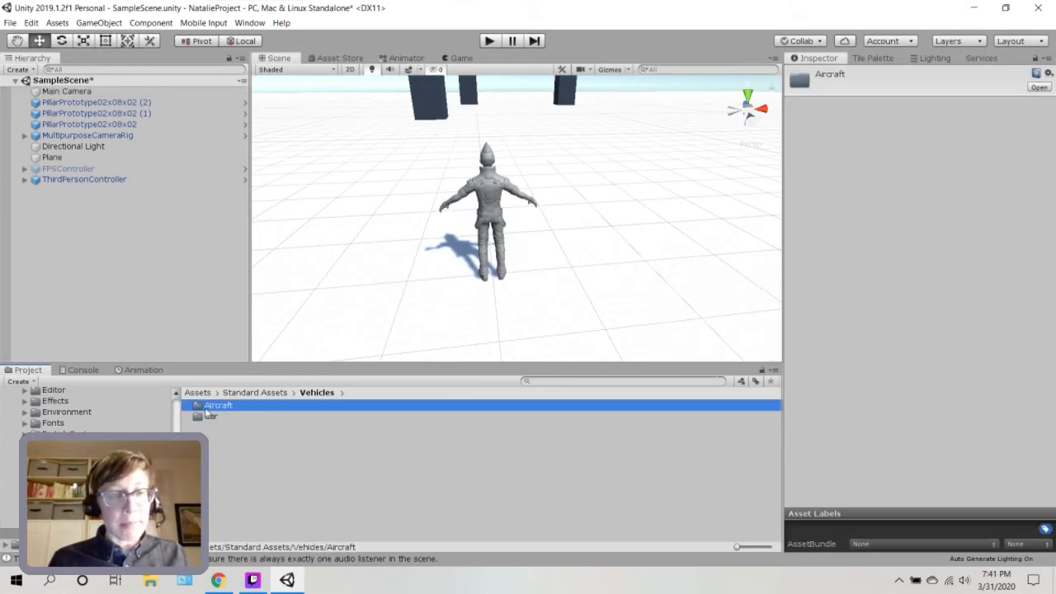
{"action": "double_click", "coordinate": [206, 407]}
{"action": "double_click", "coordinate": [216, 450]}
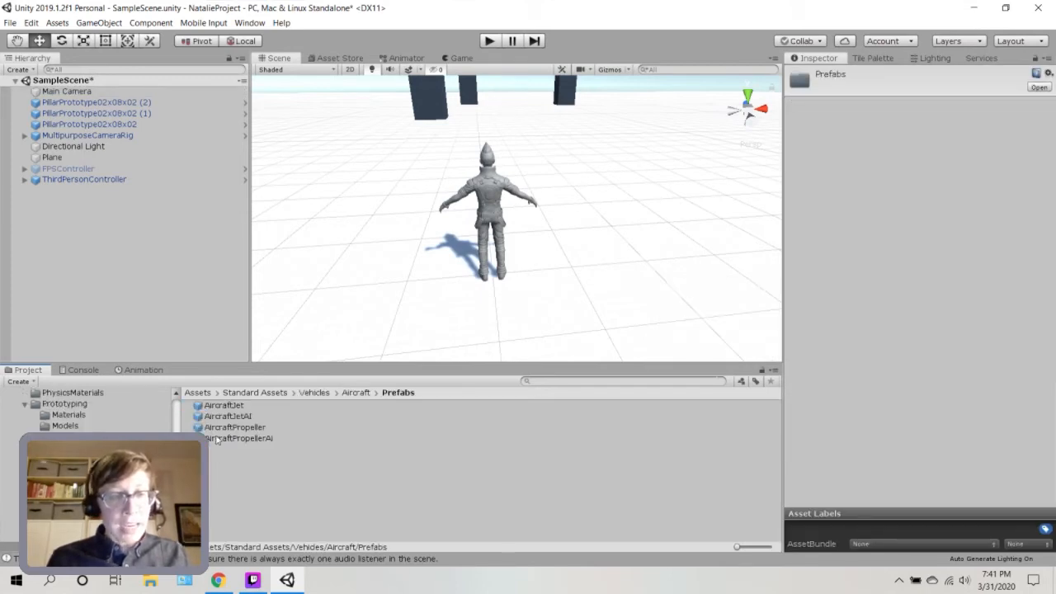
{"action": "scroll", "coordinate": [499, 192], "scroll_direction": "down", "scroll_amount": 5}
{"action": "middle_click_drag", "start_coordinate": [643, 259], "coordinate": [413, 319]}
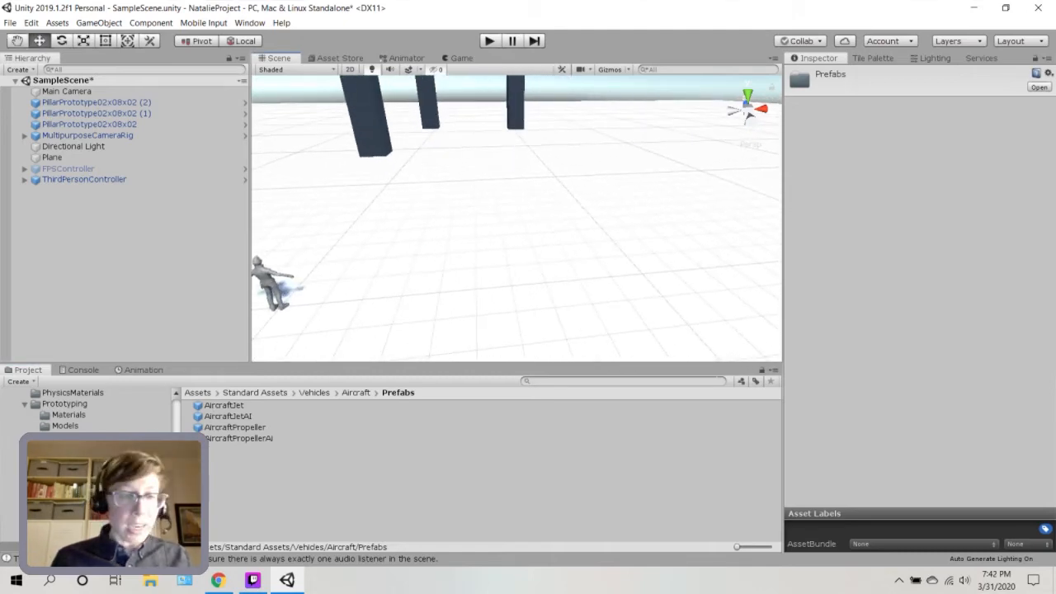
{"action": "left_click_drag", "start_coordinate": [223, 407], "coordinate": [647, 182]}
{"action": "key", "text": "f"}
Move the AircraftJet along the X axis to about X 32.14, farther away from the pillars and the character
{"action": "left_click_drag", "start_coordinate": [542, 231], "coordinate": [703, 219]}
{"action": "middle_click_drag", "start_coordinate": [584, 248], "coordinate": [275, 264]}
{"action": "scroll", "coordinate": [384, 263], "scroll_direction": "down", "scroll_amount": 3}
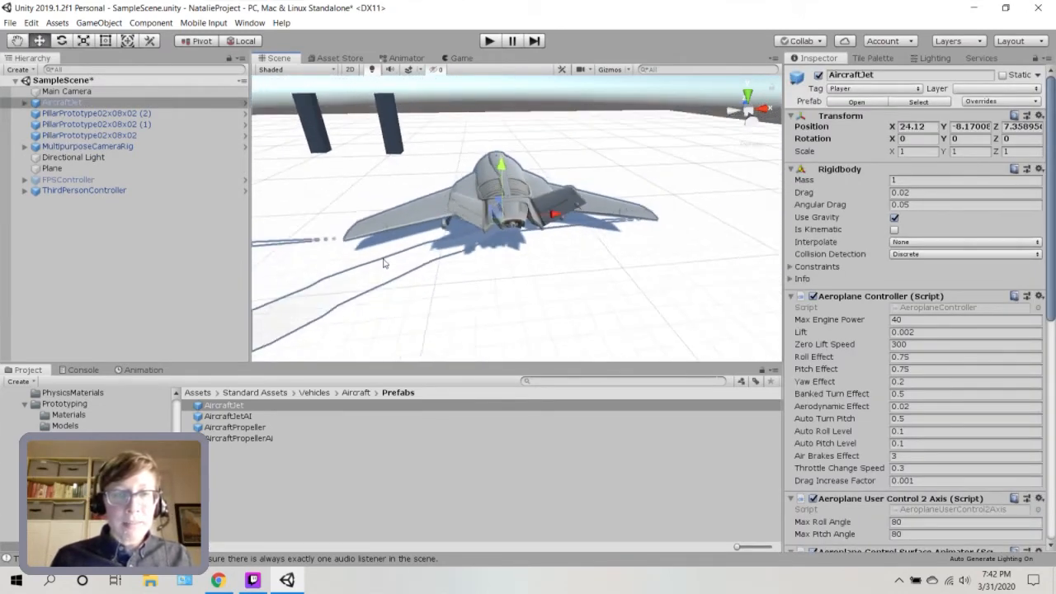
{"action": "scroll", "coordinate": [397, 271], "scroll_direction": "down", "scroll_amount": 6}
{"action": "scroll", "coordinate": [535, 223], "scroll_direction": "up", "scroll_amount": 3}
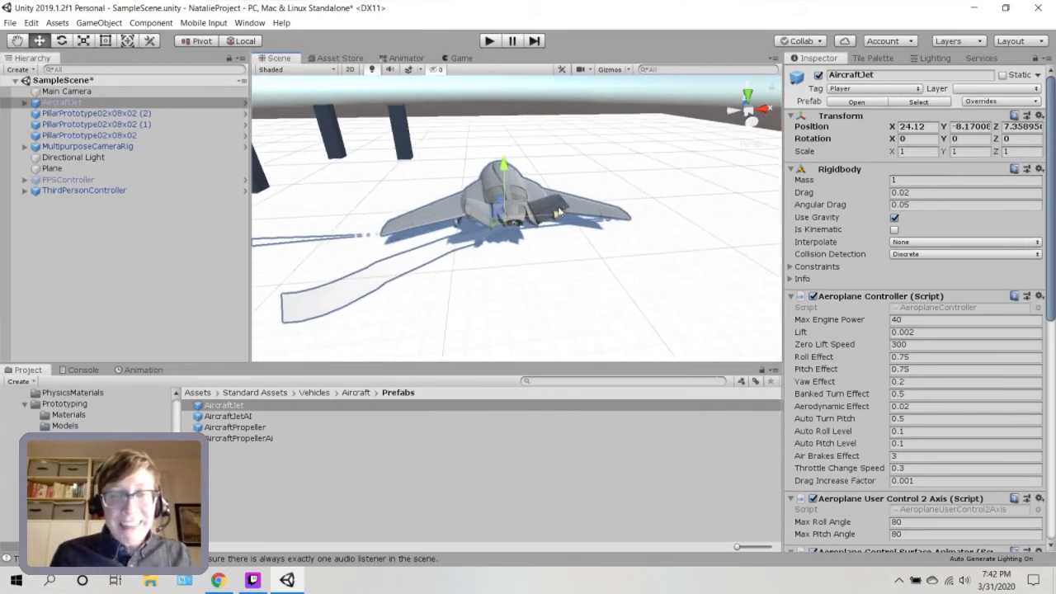
{"action": "left_click_drag", "start_coordinate": [557, 220], "coordinate": [644, 206]}
{"action": "middle_click_drag", "start_coordinate": [644, 255], "coordinate": [423, 328]}
{"action": "scroll", "coordinate": [422, 328], "scroll_direction": "down", "scroll_amount": 1}
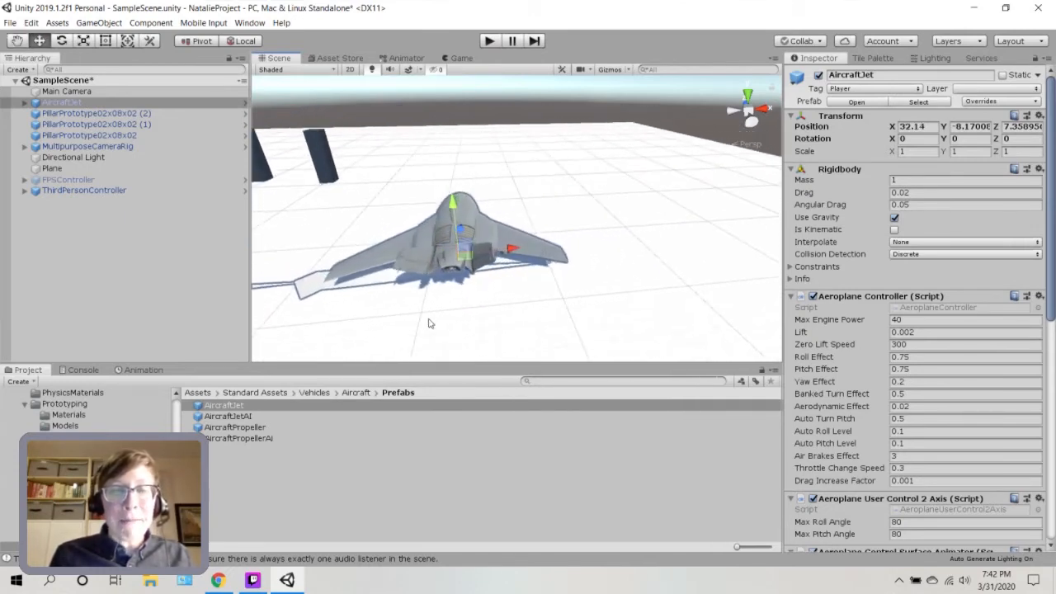
{"action": "middle_click_drag", "start_coordinate": [464, 291], "coordinate": [529, 250]}
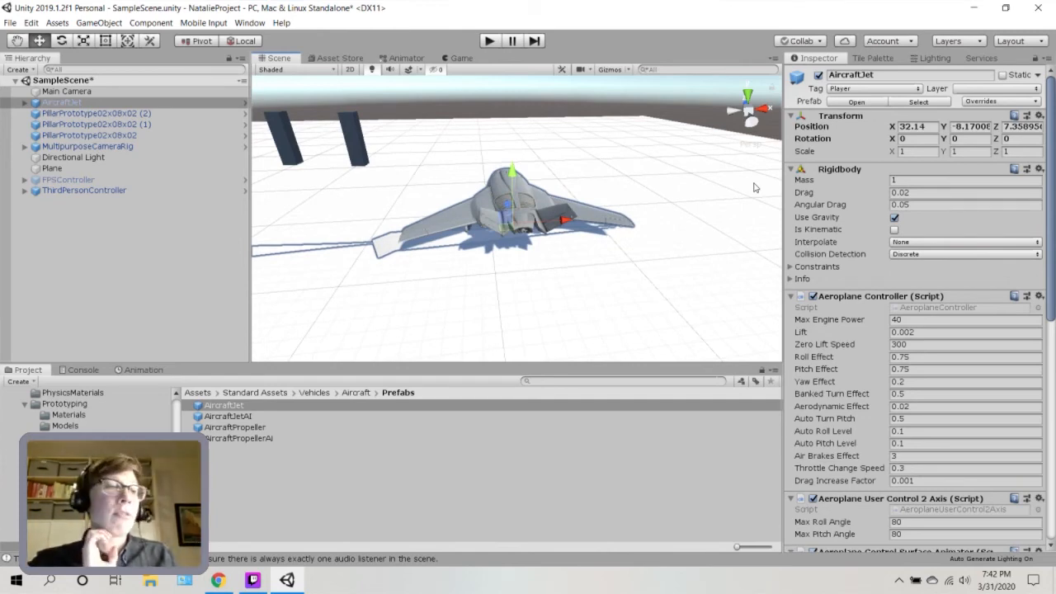
Briefly test-run the scene, end play mode and deactivate the ThirdPersonController object
{"action": "left_click", "coordinate": [490, 42]}
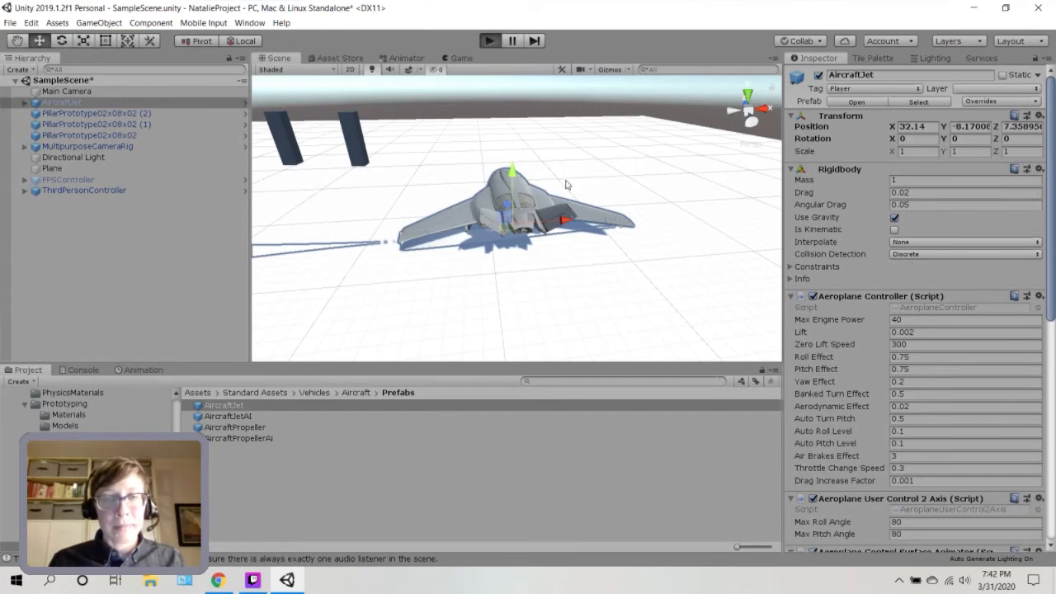
{"action": "key", "text": "ctrl+p"}
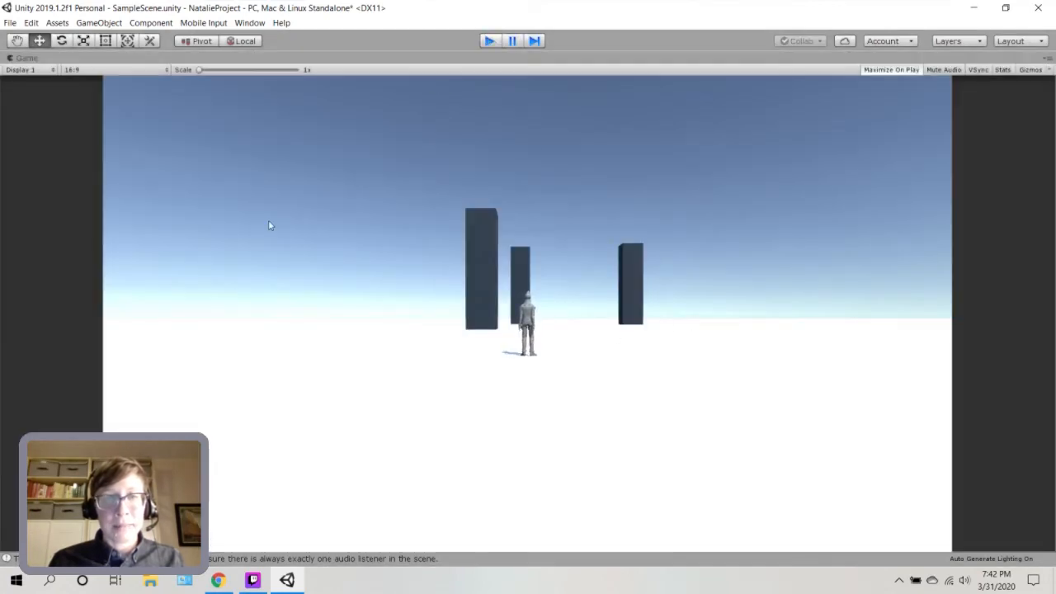
{"action": "left_click", "coordinate": [74, 147]}
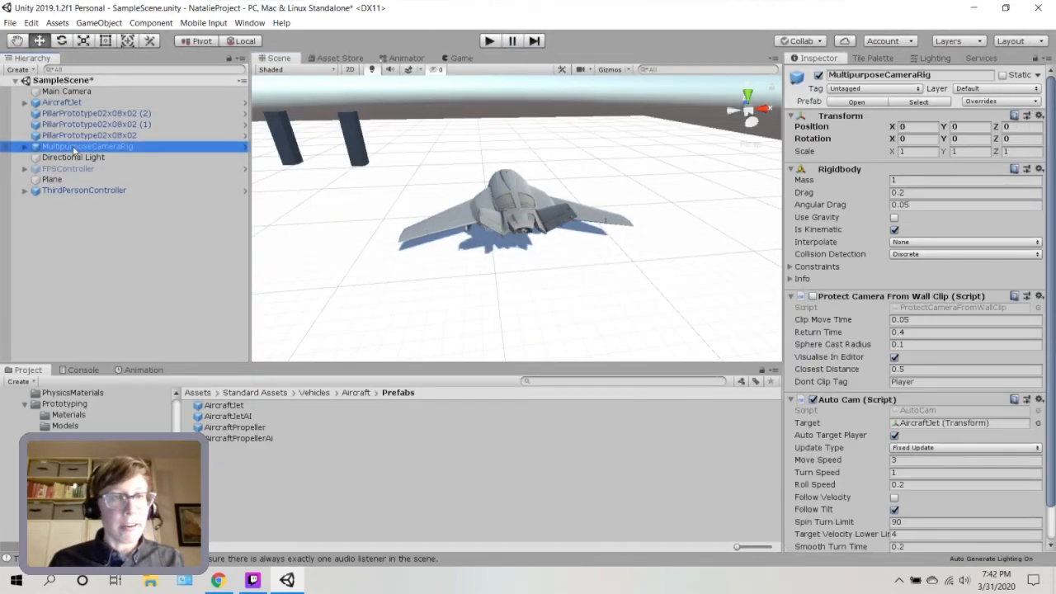
{"action": "left_click", "coordinate": [132, 191]}
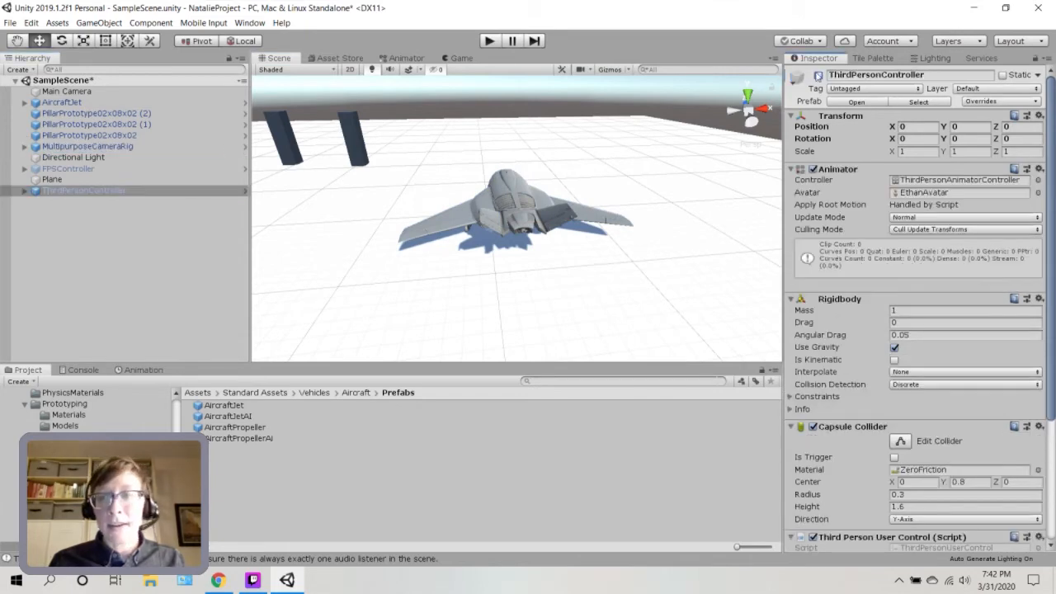
Check the MultipurposeCameraRig's Auto Cam settings and deactivate the Main Camera object
{"action": "left_click", "coordinate": [121, 148]}
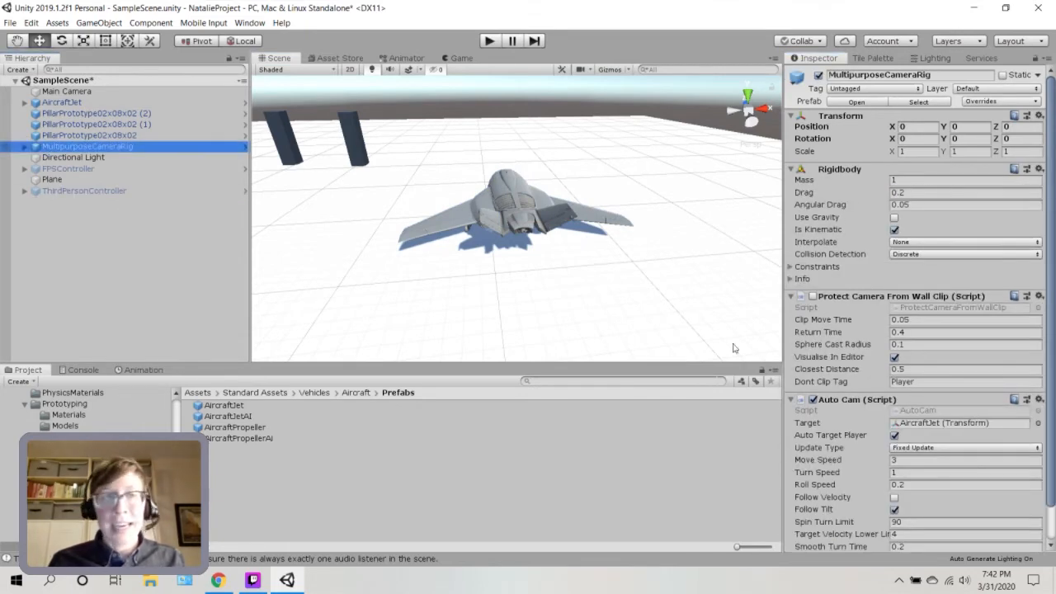
{"action": "left_click", "coordinate": [66, 91]}
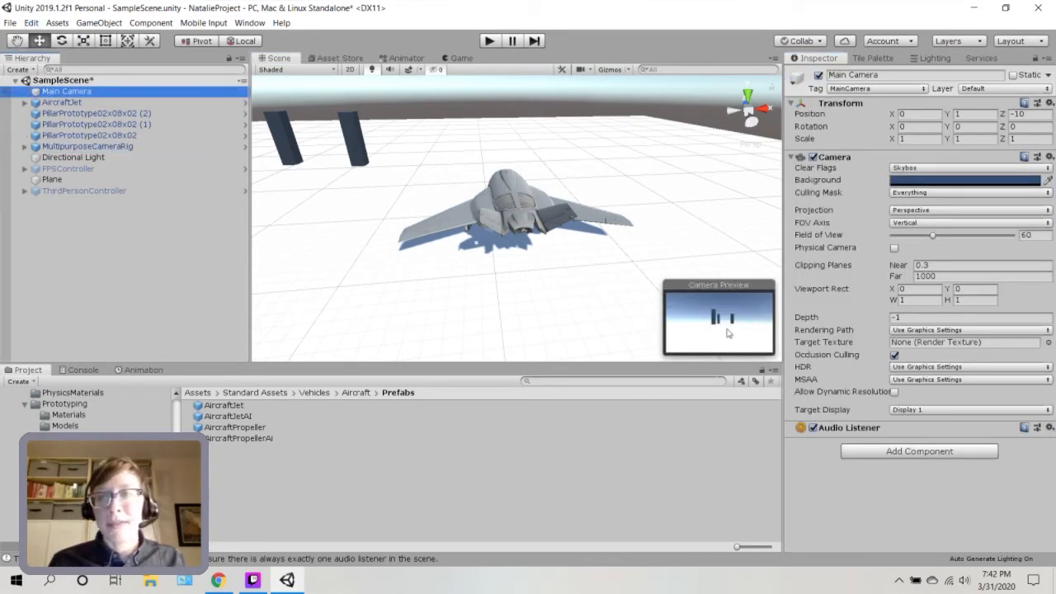
{"action": "left_click", "coordinate": [819, 75]}
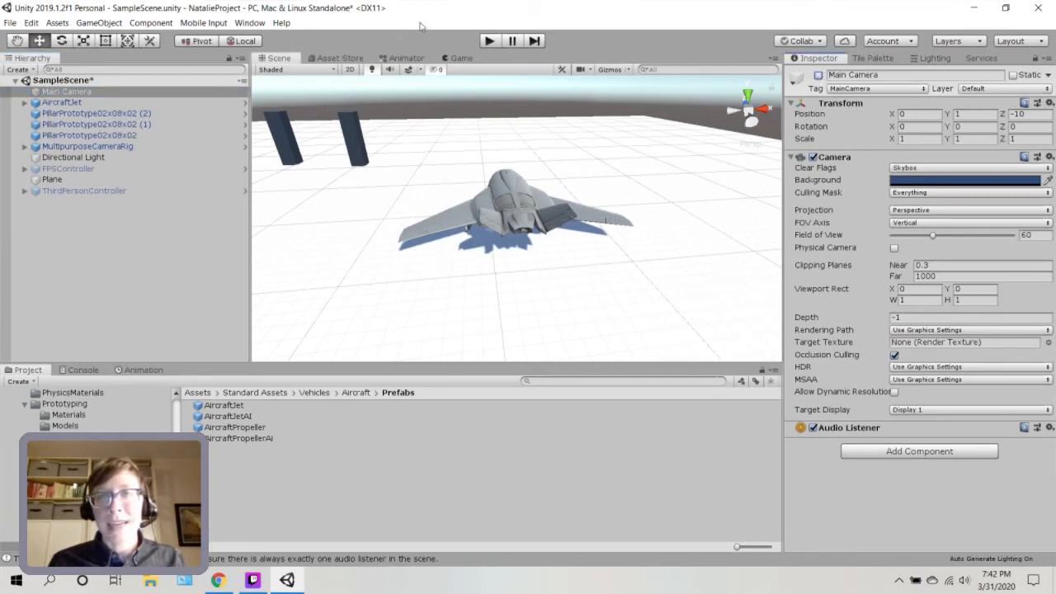
Run the scene, fly the jet with banking turns, climbs and dives, and end play mode
{"action": "left_click", "coordinate": [490, 41]}
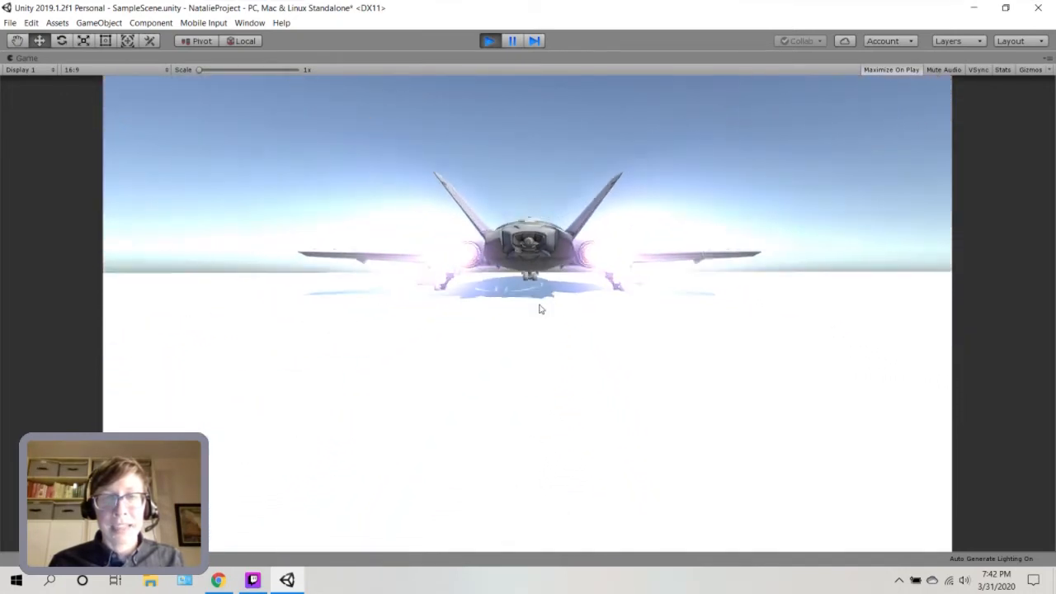
{"action": "key", "text": "Left"}
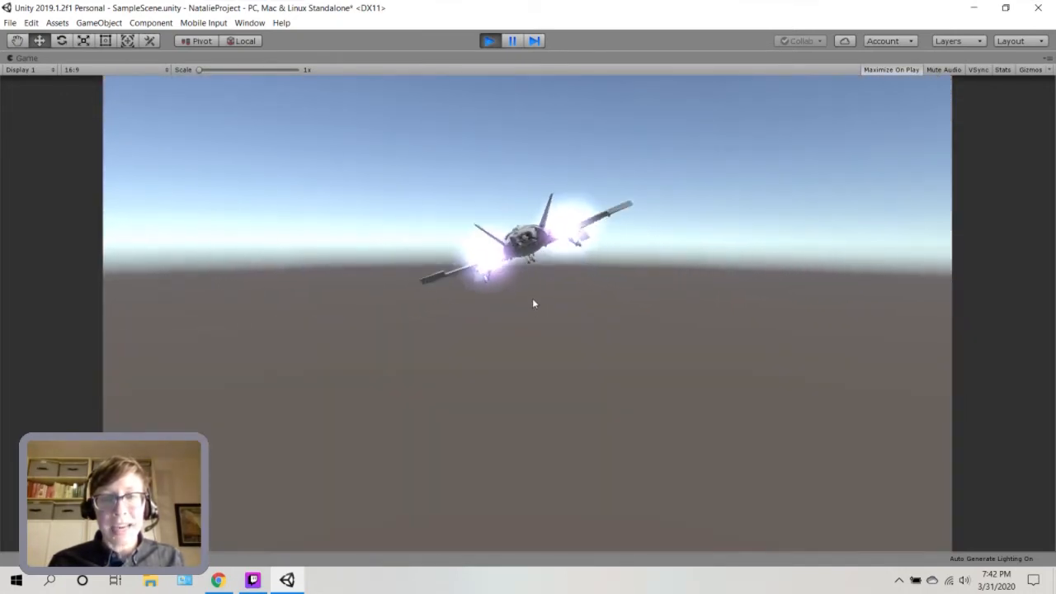
{"action": "key", "text": "Right"}
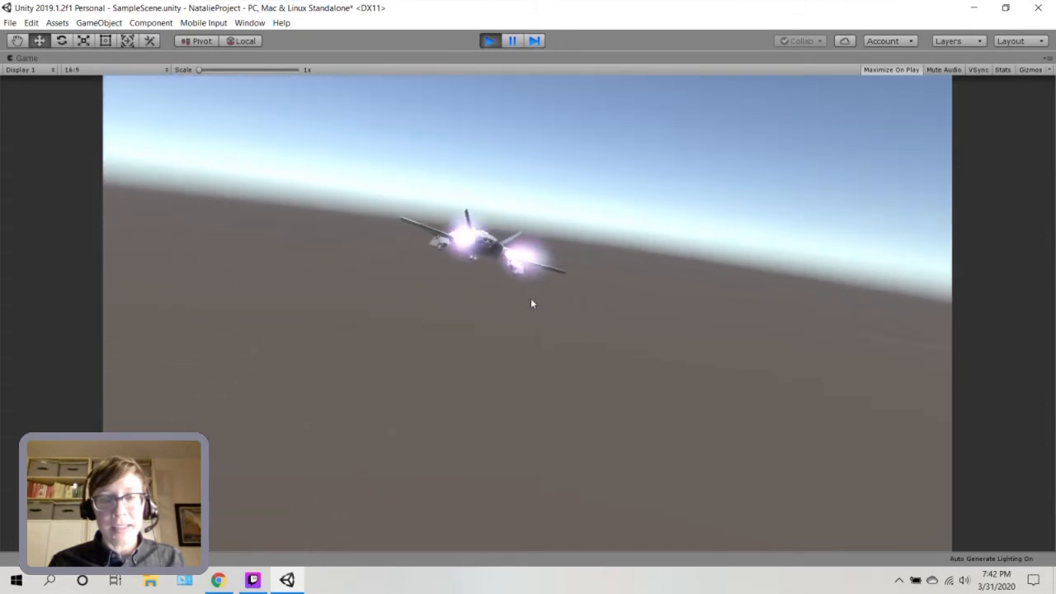
{"action": "key", "text": "Up"}
{"action": "key", "text": "Down"}
{"action": "key", "text": "Down"}
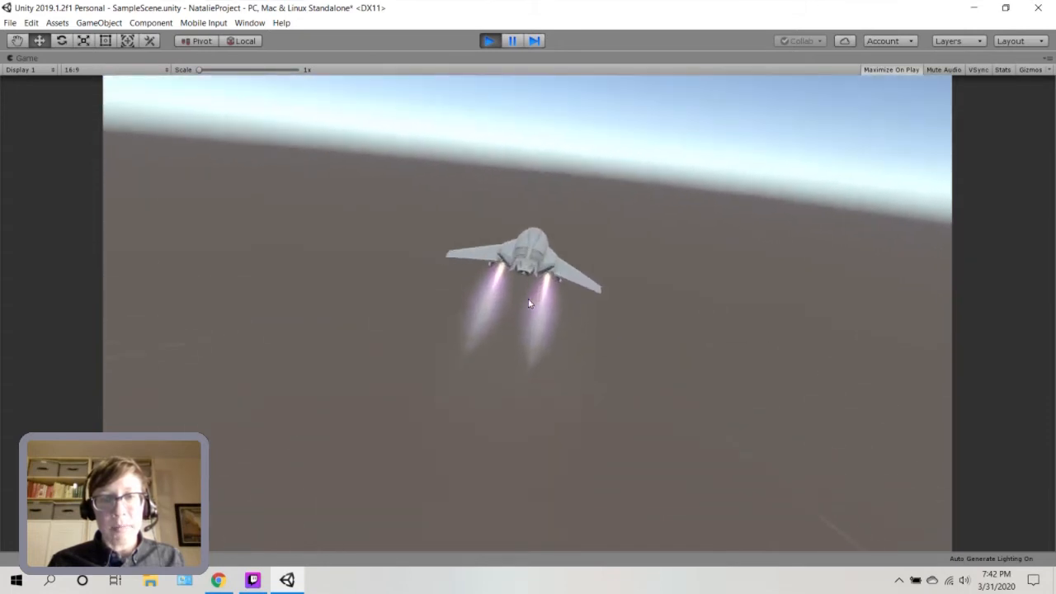
{"action": "key", "text": "Up"}
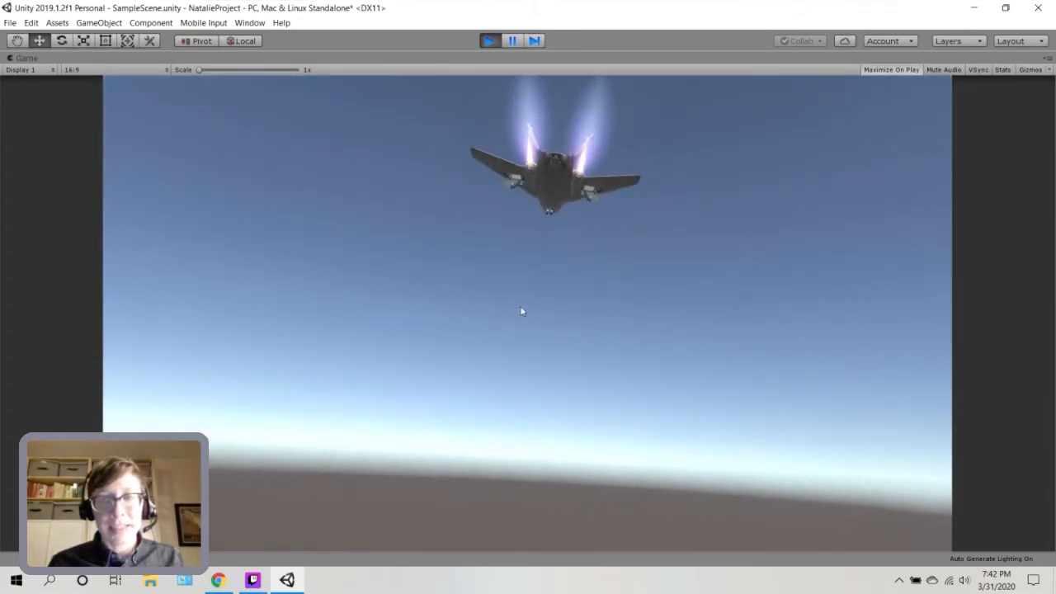
{"action": "key", "text": "Left"}
{"action": "key", "text": "Up"}
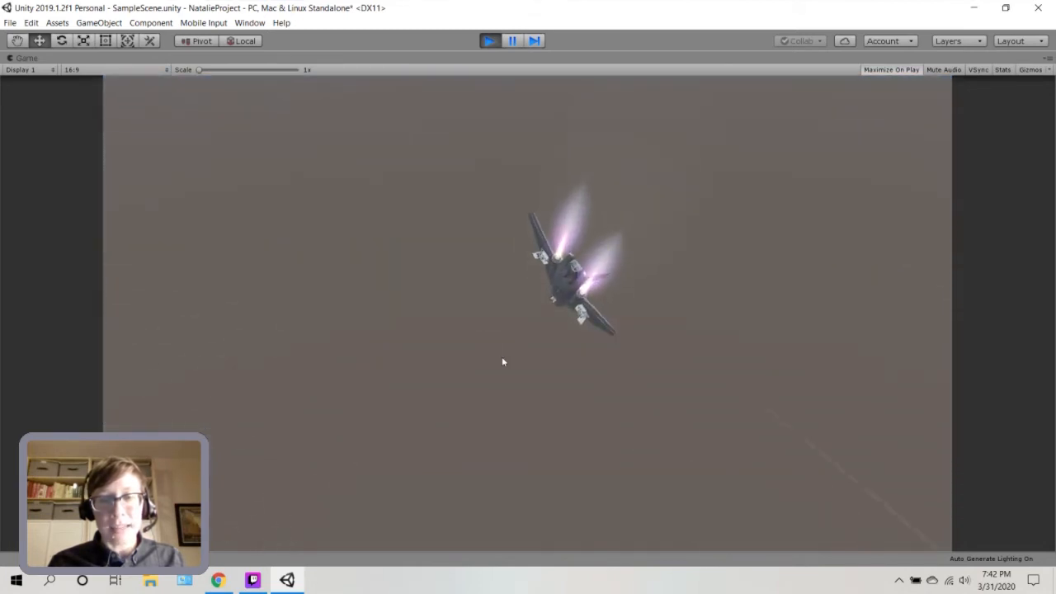
{"action": "key", "text": "Down"}
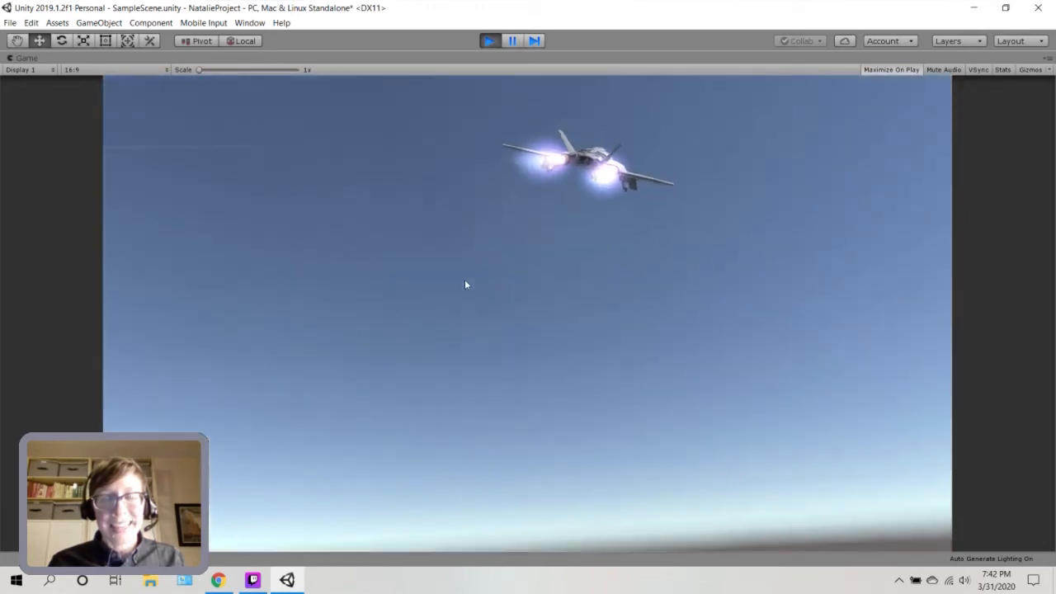
{"action": "left_click", "coordinate": [490, 40]}
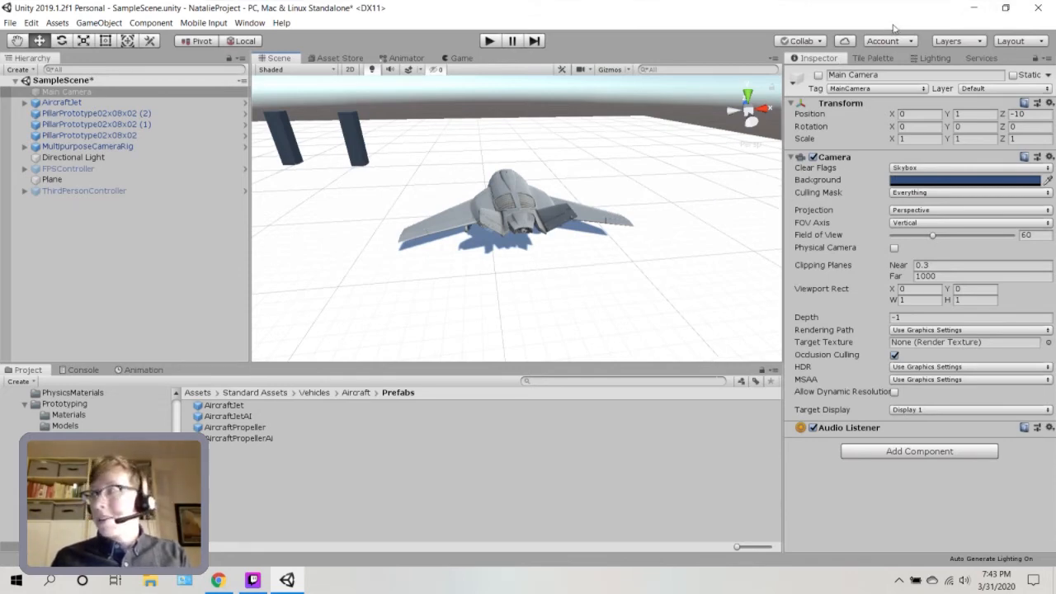
Minimize the editor, switch to Unity Hub, refresh the project list, filter it by "examp" and open ExampleProject
{"action": "left_click", "coordinate": [976, 6]}
{"action": "left_click", "coordinate": [970, 7]}
{"action": "double_click", "coordinate": [654, 92]}
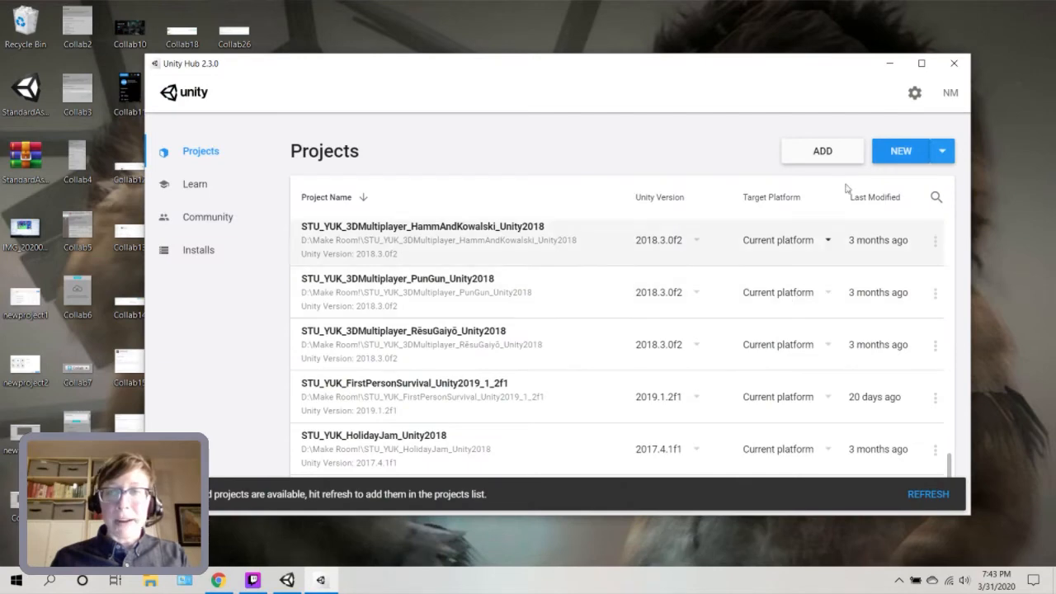
{"action": "left_click", "coordinate": [916, 495]}
{"action": "left_click", "coordinate": [937, 197]}
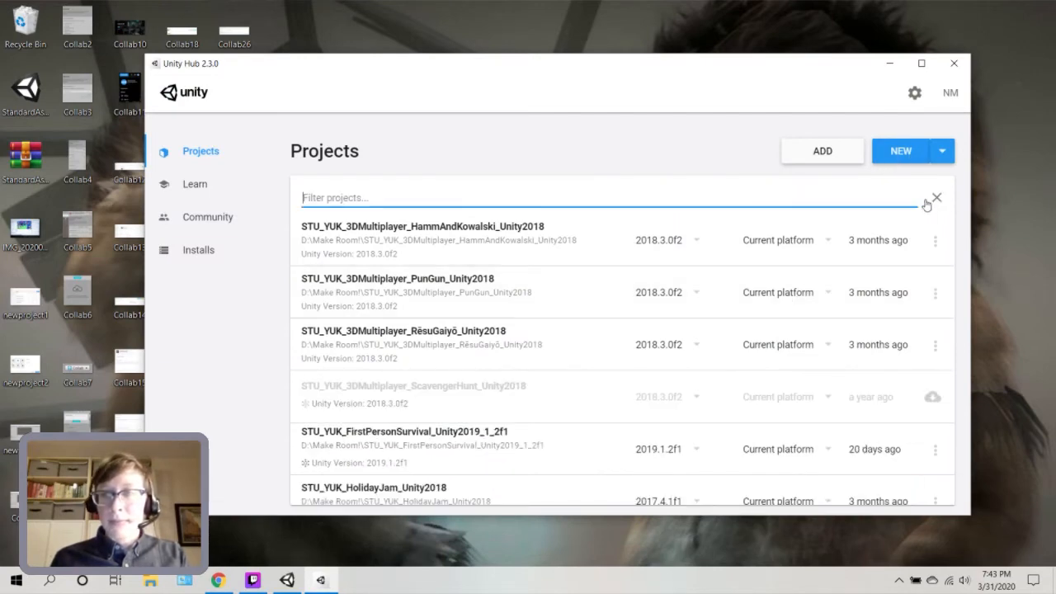
{"action": "type", "text": "examp"}
{"action": "scroll", "coordinate": [592, 393], "scroll_direction": "up", "scroll_amount": 3}
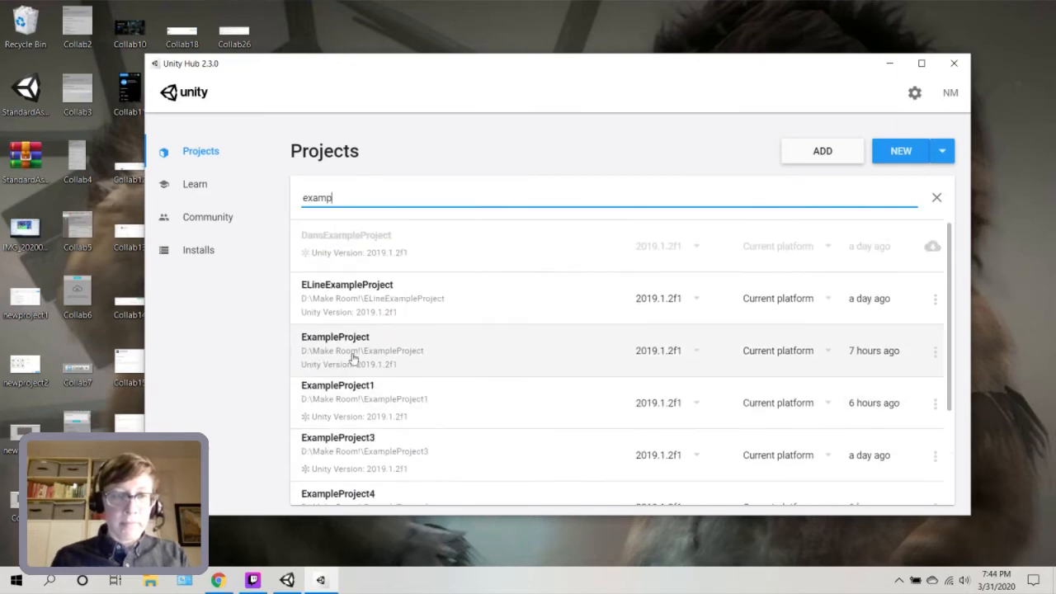
{"action": "left_click", "coordinate": [351, 342]}
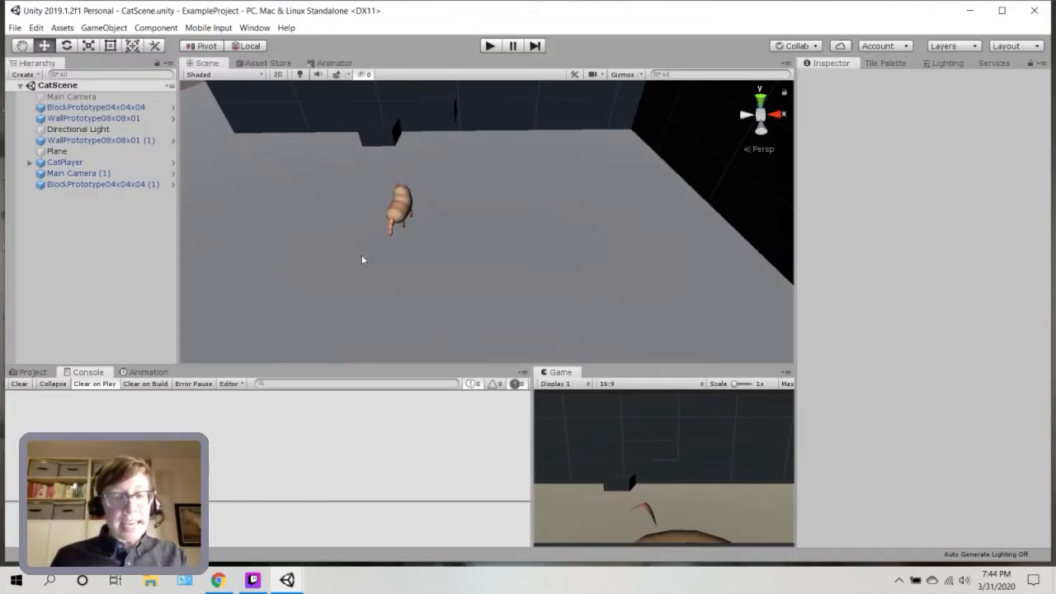
Examine the cat model and its surroundings in CatScene from several angles, ending with a view from behind the cat
{"action": "scroll", "coordinate": [363, 254], "scroll_direction": "down", "scroll_amount": 4}
{"action": "scroll", "coordinate": [401, 238], "scroll_direction": "up", "scroll_amount": 8}
{"action": "middle_click_drag", "start_coordinate": [401, 239], "coordinate": [557, 234]}
{"action": "right_click_drag", "start_coordinate": [557, 234], "coordinate": [562, 287]}
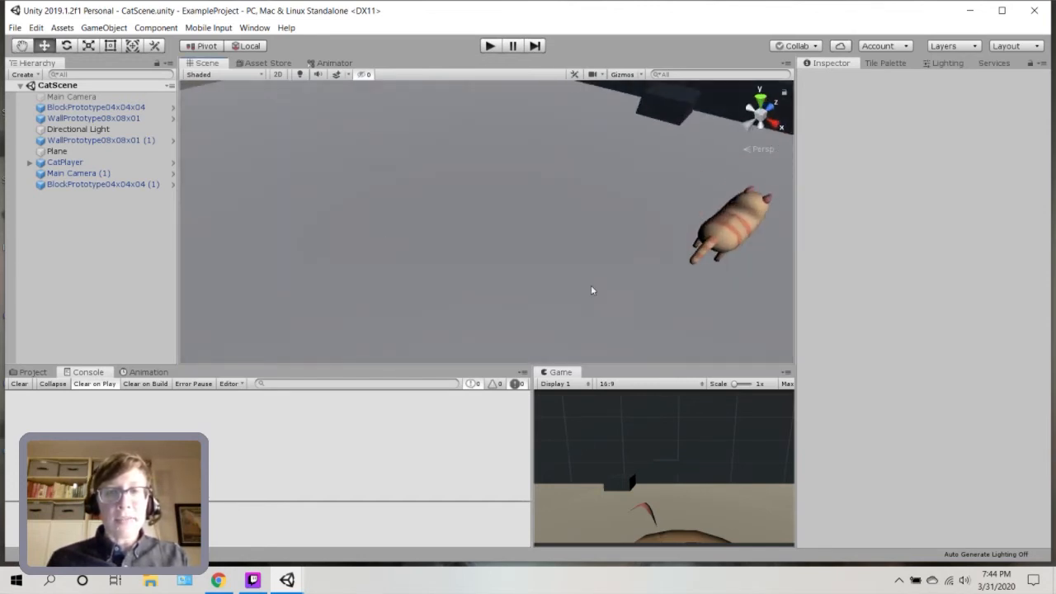
{"action": "middle_click_drag", "start_coordinate": [404, 219], "coordinate": [424, 258]}
{"action": "right_click_drag", "start_coordinate": [425, 257], "coordinate": [499, 262]}
{"action": "middle_click_drag", "start_coordinate": [499, 261], "coordinate": [434, 250]}
{"action": "left_click_drag", "start_coordinate": [434, 250], "coordinate": [581, 271], "text": "alt"}
{"action": "middle_click_drag", "start_coordinate": [581, 270], "coordinate": [450, 276]}
{"action": "left_click_drag", "start_coordinate": [451, 276], "coordinate": [392, 290], "text": "alt"}
{"action": "mouse_move", "coordinate": [458, 289]}
{"action": "middle_mouse_down"}
{"action": "mouse_move", "coordinate": [395, 278]}
{"action": "mouse_move", "coordinate": [474, 274]}
{"action": "middle_mouse_up"}
{"action": "mouse_move", "coordinate": [474, 278]}
{"action": "left_mouse_down", "text": "alt"}
{"action": "mouse_move", "coordinate": [451, 250]}
{"action": "mouse_move", "coordinate": [424, 257]}
{"action": "mouse_move", "coordinate": [477, 275]}
{"action": "left_mouse_up", "text": "alt"}
{"action": "right_click_drag", "start_coordinate": [478, 275], "coordinate": [536, 276]}
{"action": "middle_click_drag", "start_coordinate": [420, 275], "coordinate": [451, 262]}
{"action": "right_click_drag", "start_coordinate": [450, 262], "coordinate": [538, 273]}
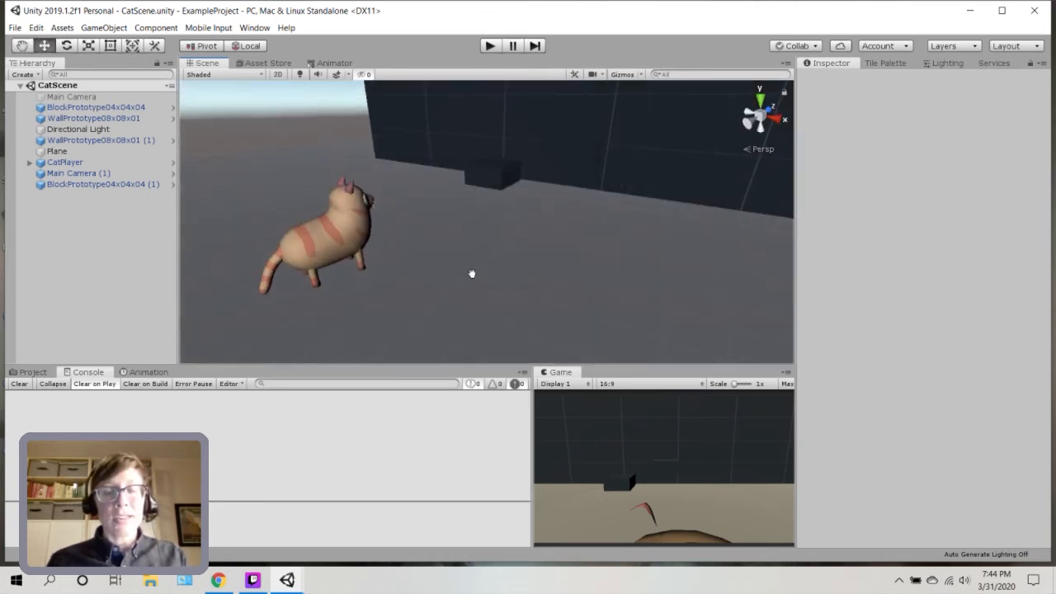
{"action": "middle_click_drag", "start_coordinate": [439, 280], "coordinate": [471, 274]}
{"action": "right_click_drag", "start_coordinate": [470, 274], "coordinate": [528, 271]}
{"action": "middle_click_drag", "start_coordinate": [528, 271], "coordinate": [561, 290]}
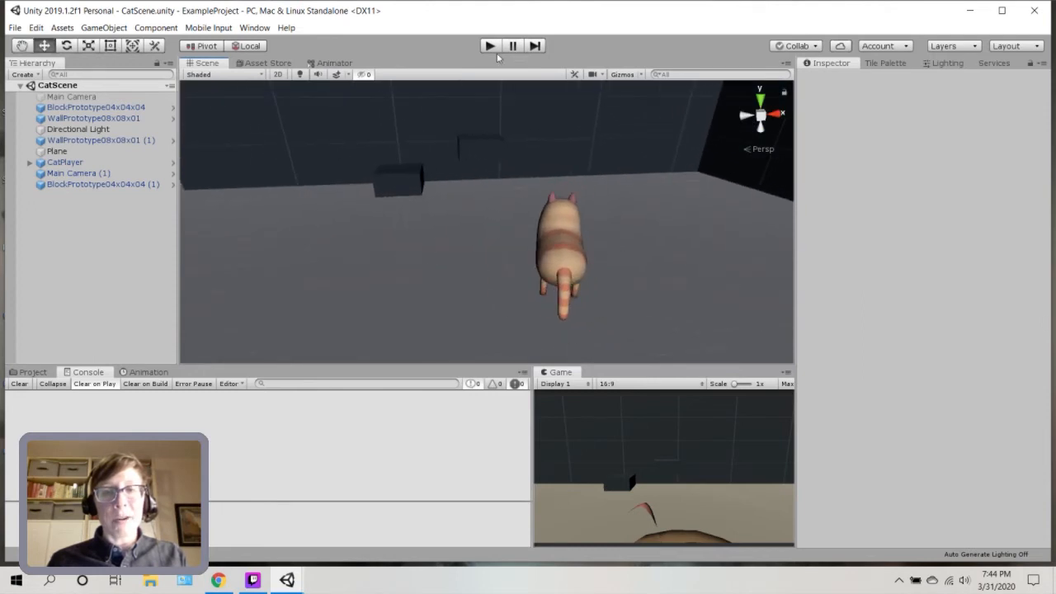
Run CatScene briefly, walk the cat toward the camera and end play mode
{"action": "left_click", "coordinate": [491, 49]}
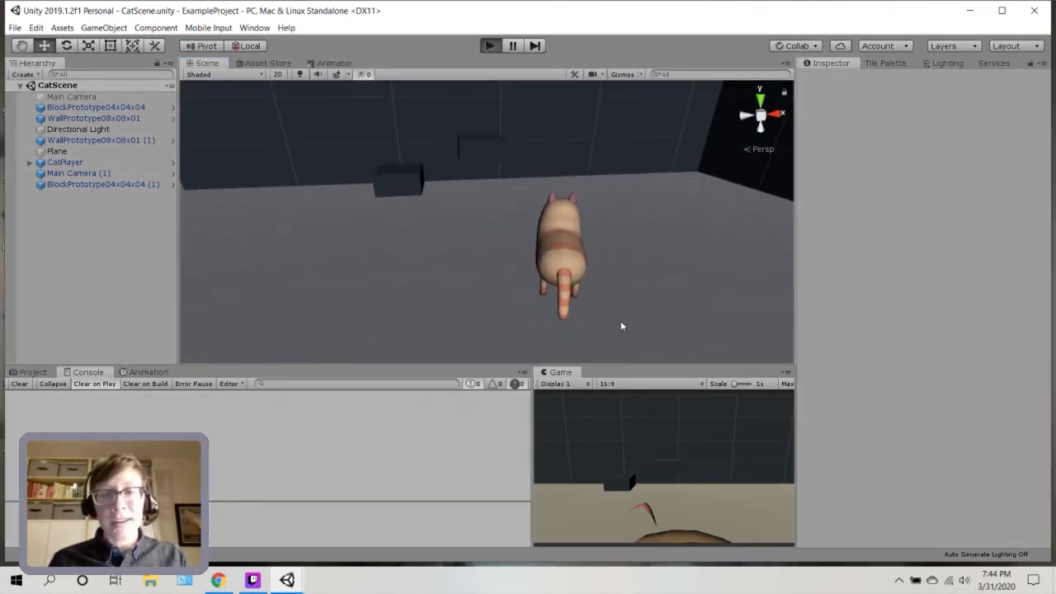
{"action": "key", "text": "s"}
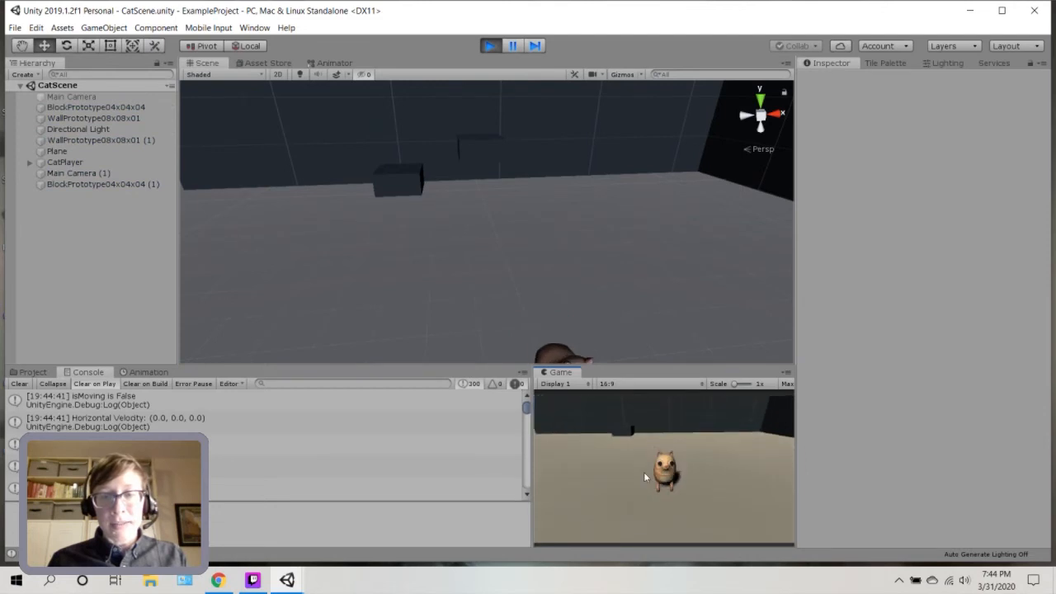
{"action": "left_click", "coordinate": [490, 46]}
Dock the Game view alongside the Scene view and turn on Maximize On Play
{"action": "left_click_drag", "start_coordinate": [562, 372], "coordinate": [295, 64]}
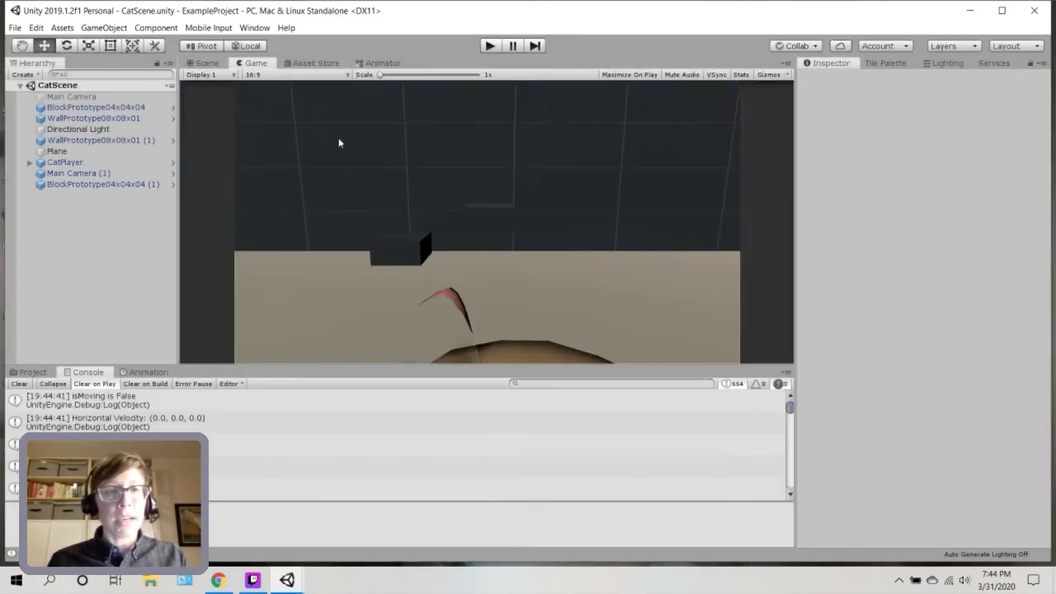
{"action": "left_click", "coordinate": [629, 74]}
Run CatScene in the maximized Game view and make the cat jump up the two blocks along the wall
{"action": "left_click", "coordinate": [487, 47]}
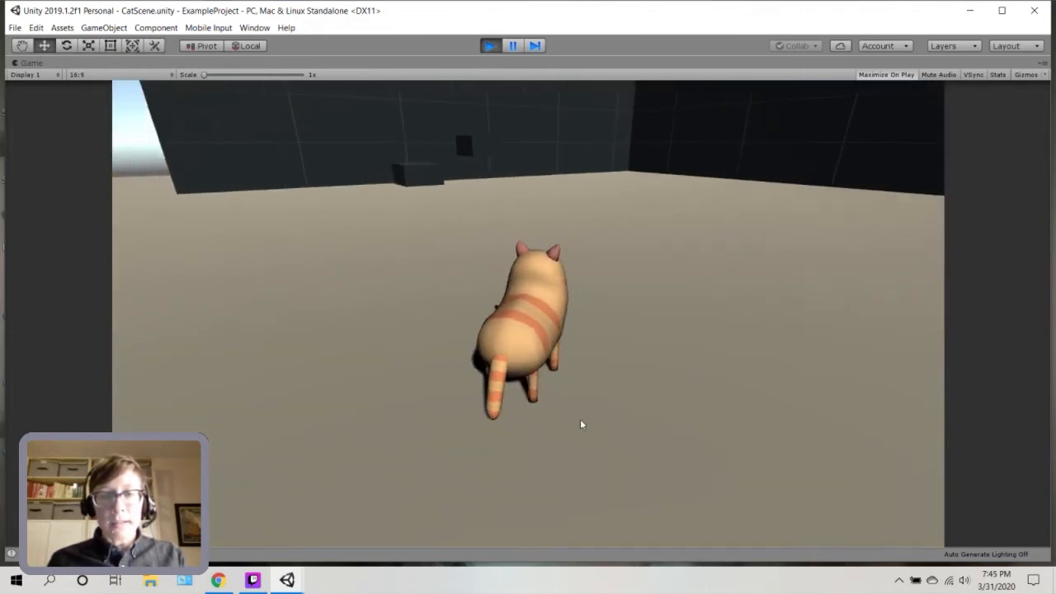
{"action": "key", "text": "space"}
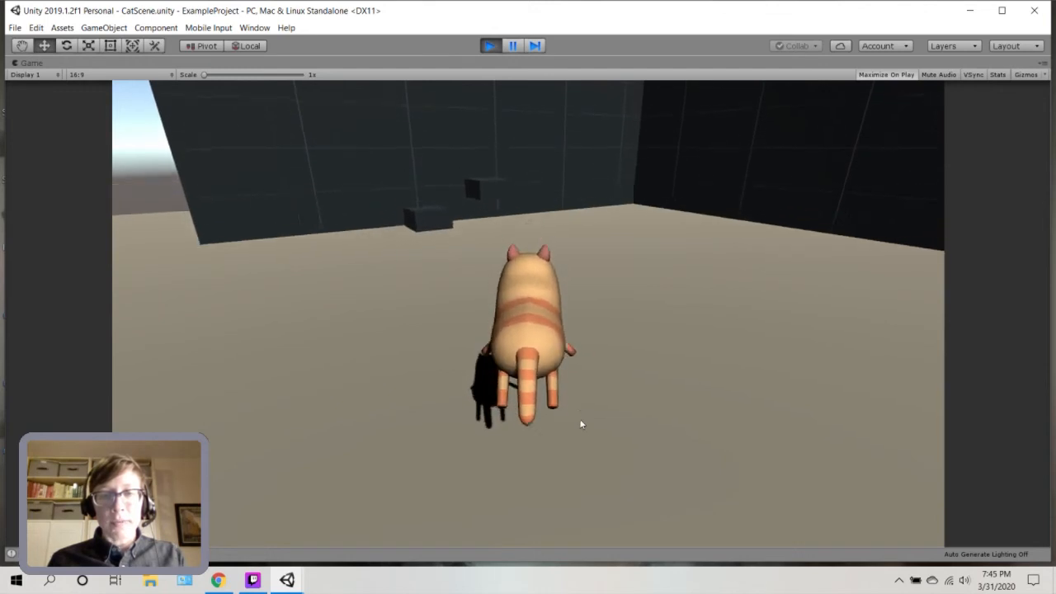
{"action": "key", "text": "w"}
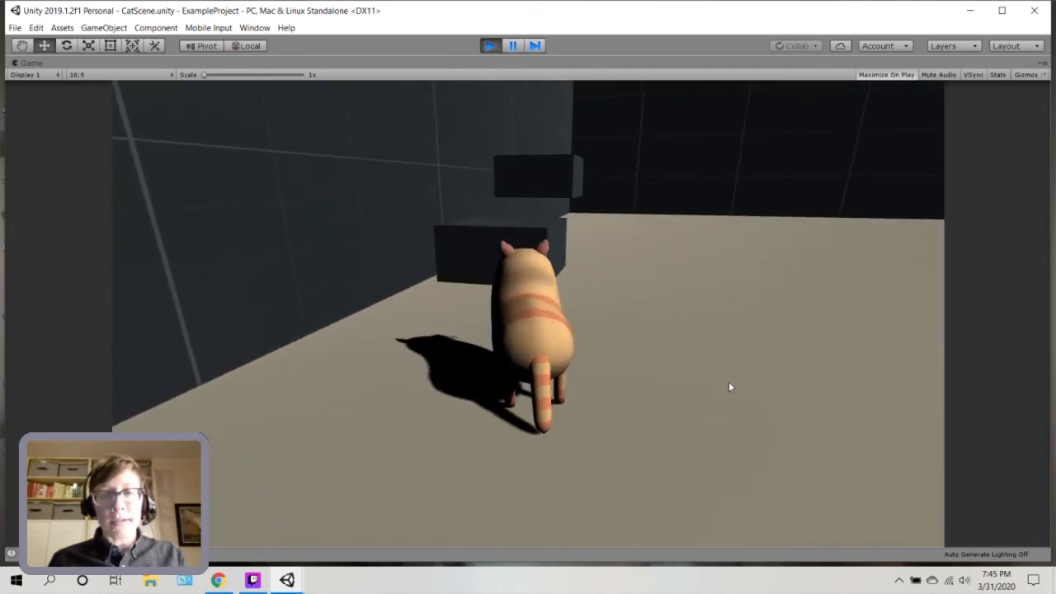
{"action": "key", "text": "space"}
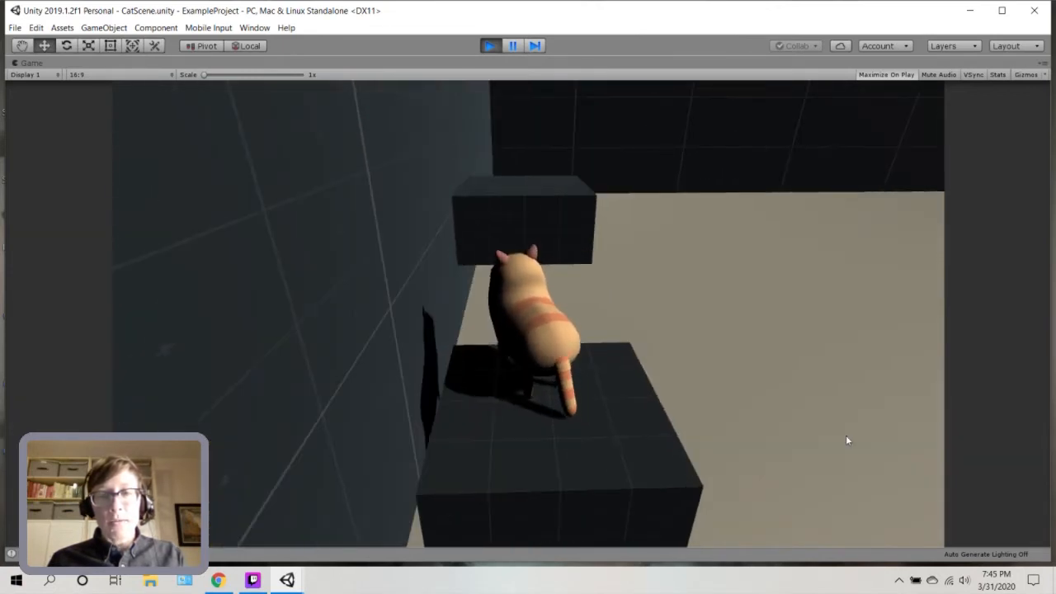
{"action": "key", "text": "w"}
{"action": "key", "text": "space"}
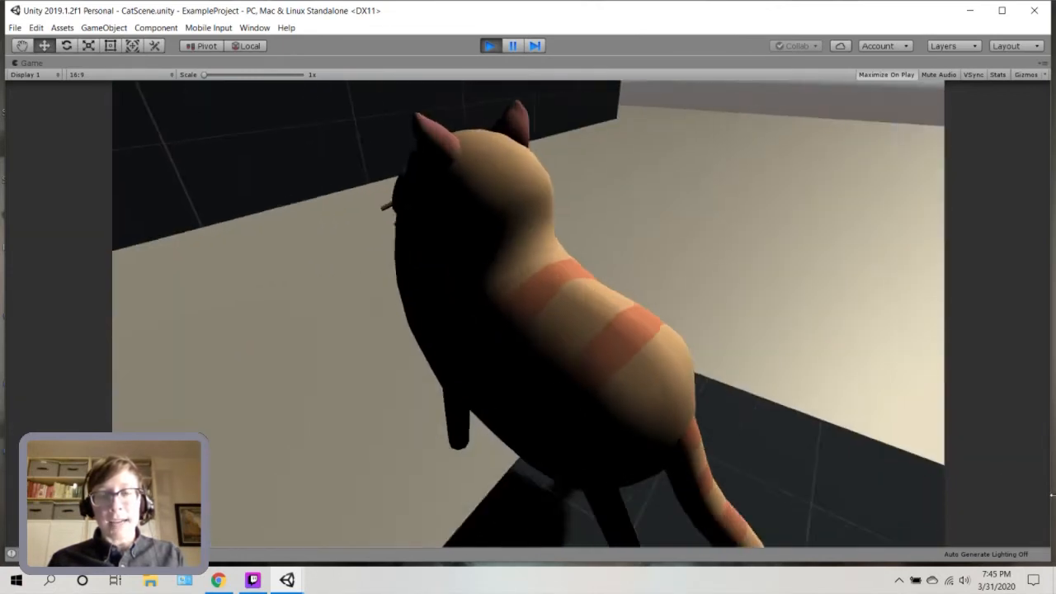
{"action": "key", "text": "w"}
{"action": "key", "text": "space"}
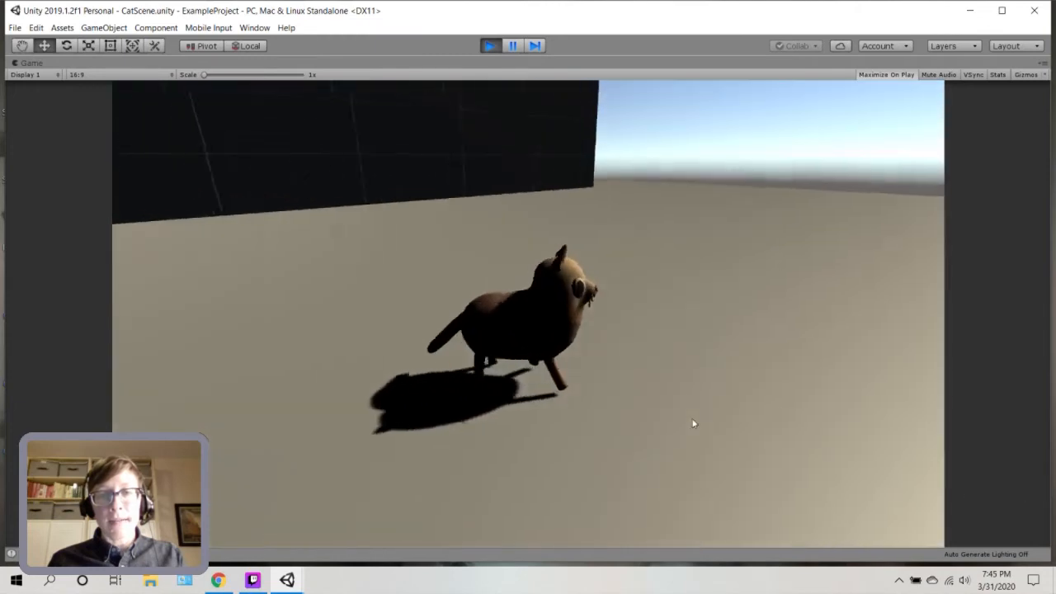
Steer the cat around the open floor, turning it toward and away from the camera and sideways, with a few jumps
{"action": "key", "text": "s"}
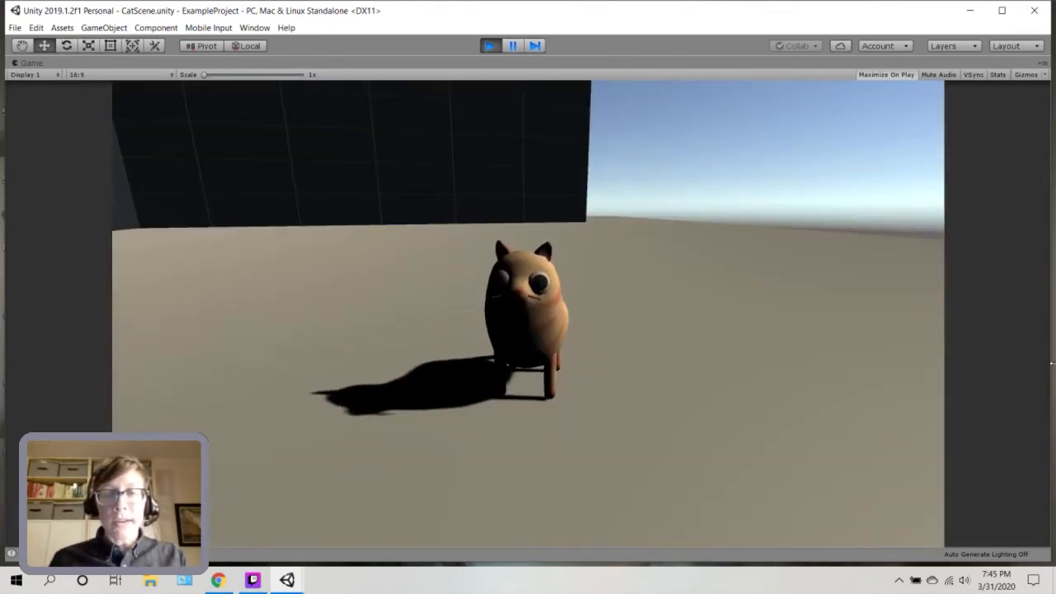
{"action": "key", "text": "w"}
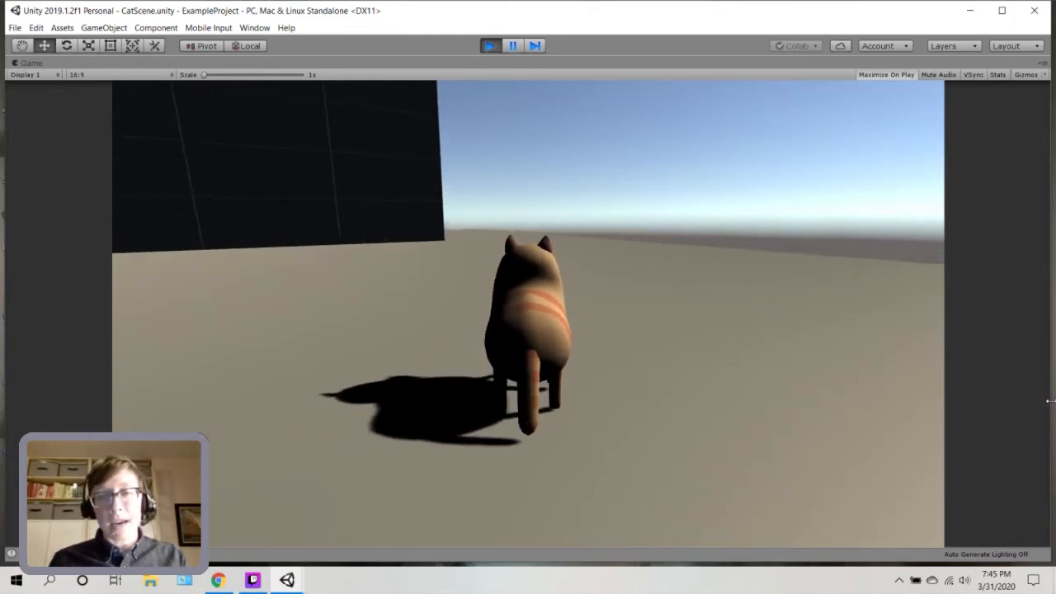
{"action": "key", "text": "a"}
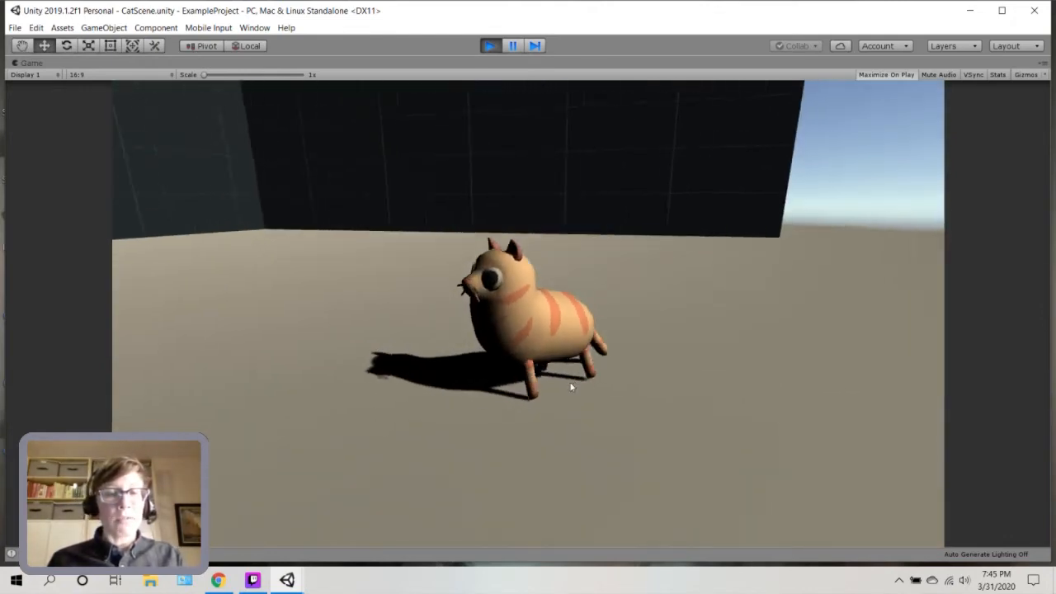
{"action": "key", "text": "d"}
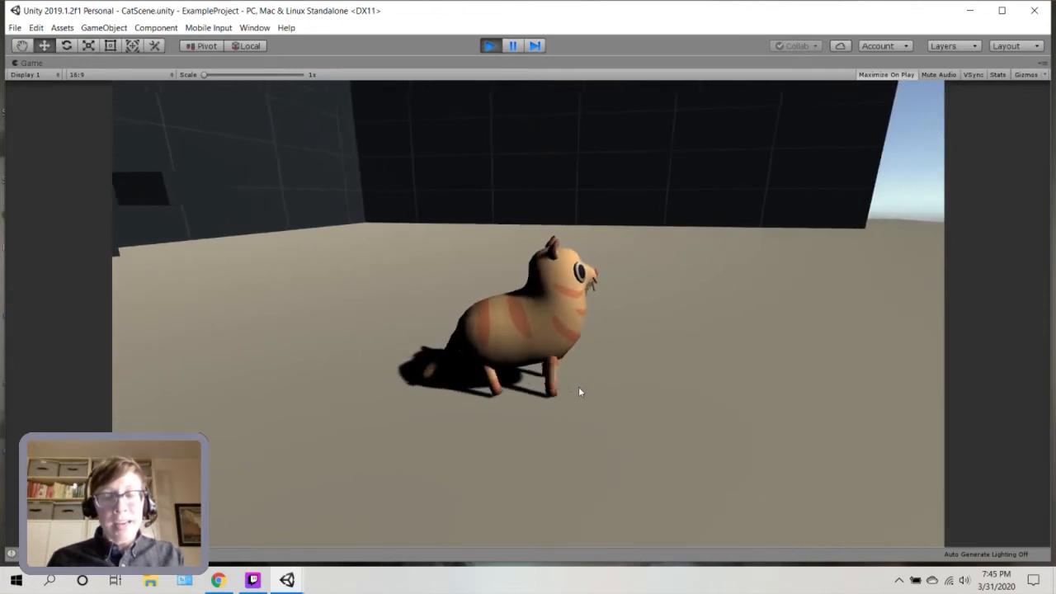
{"action": "key", "text": "a"}
{"action": "key", "text": "w"}
{"action": "key", "text": "space"}
{"action": "key", "text": "s"}
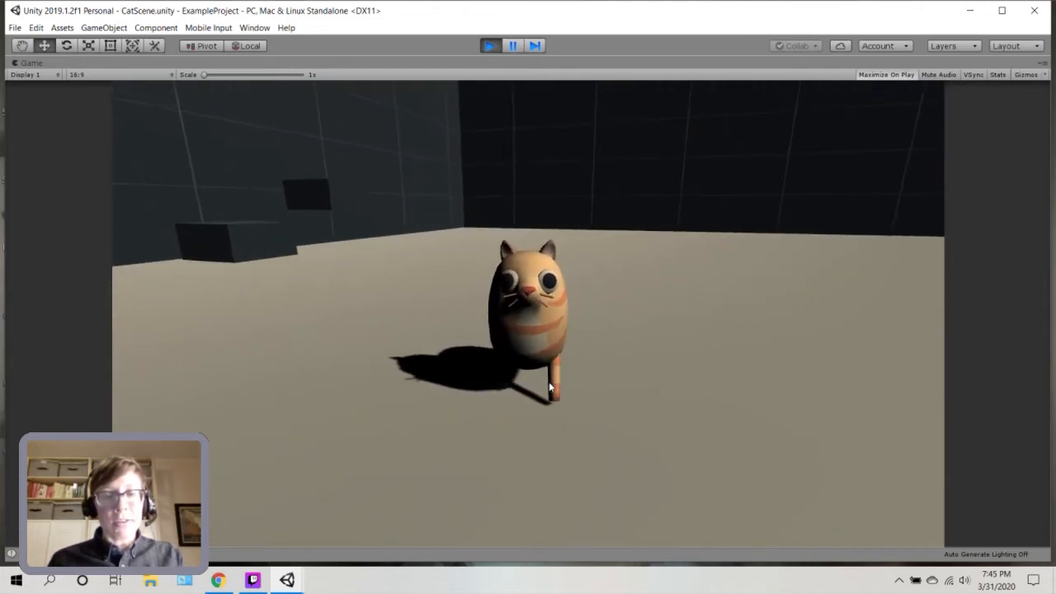
{"action": "key", "text": "a"}
{"action": "key", "text": "space"}
{"action": "key", "text": "w"}
{"action": "key", "text": "d"}
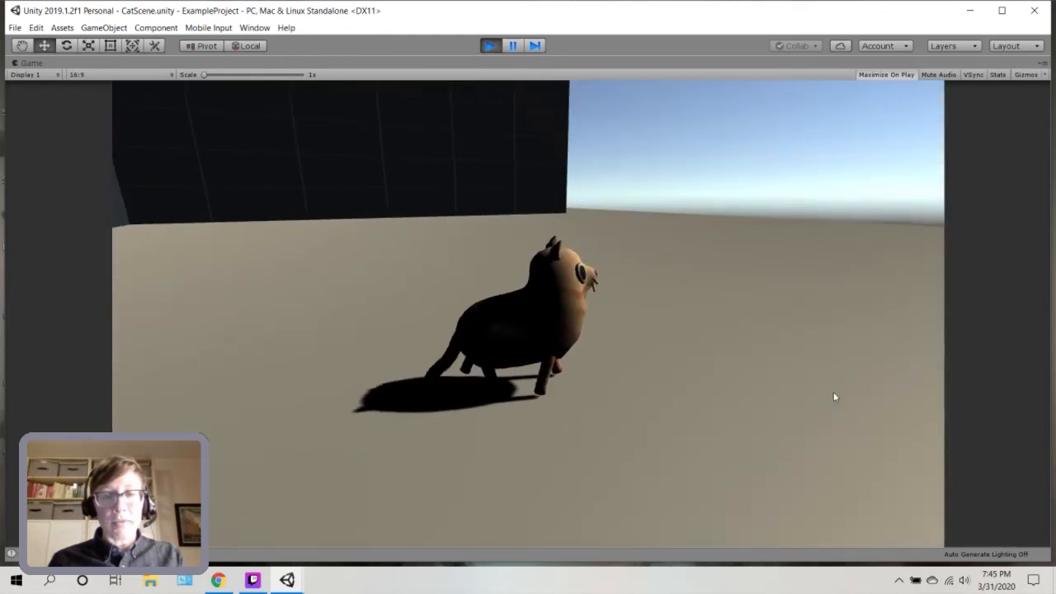
Run the cat across the floor in wide turns to both sides and head it back toward the walls
{"action": "key", "text": "w"}
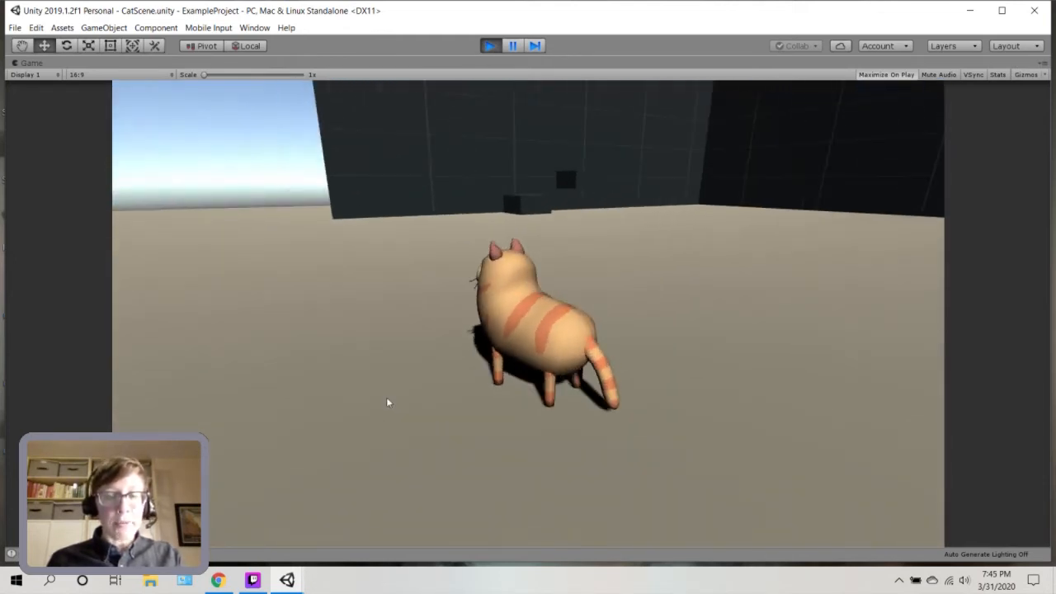
{"action": "key", "text": "w"}
{"action": "key", "text": "d"}
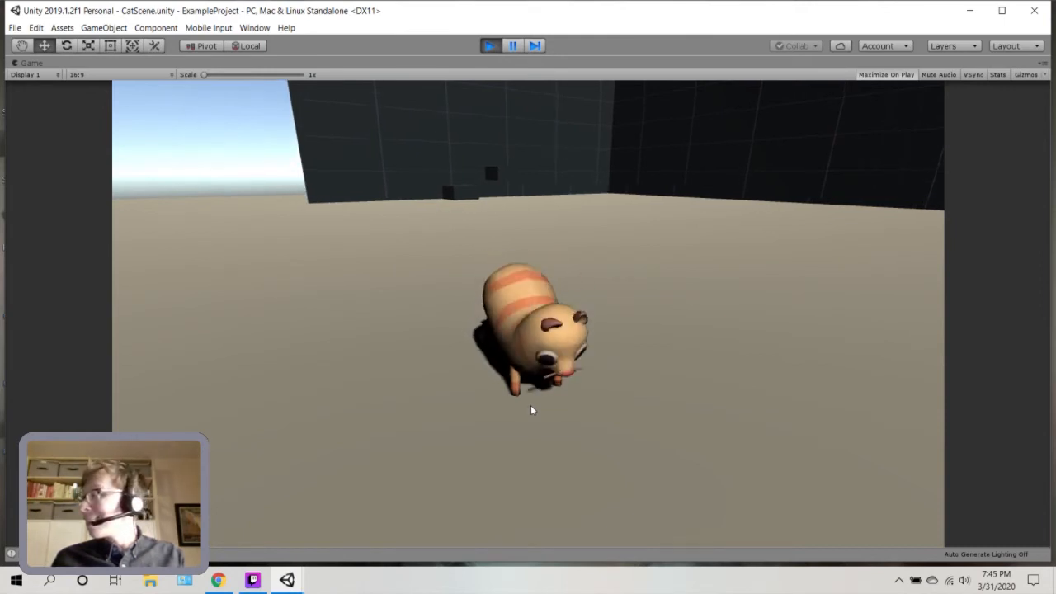
{"action": "key", "text": "w"}
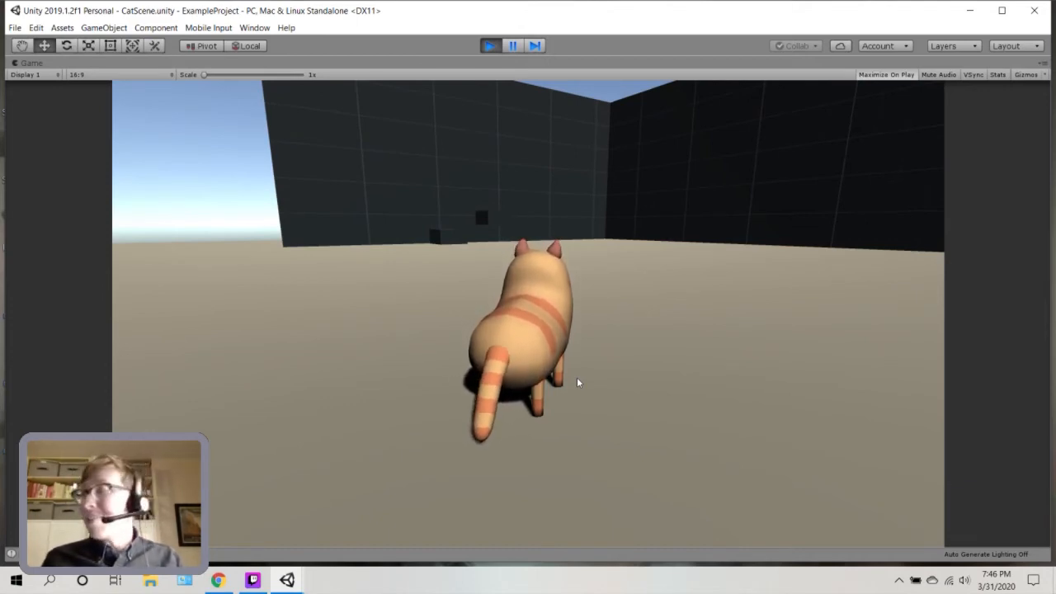
{"action": "key", "text": "w"}
{"action": "key", "text": "space"}
{"action": "key", "text": "a"}
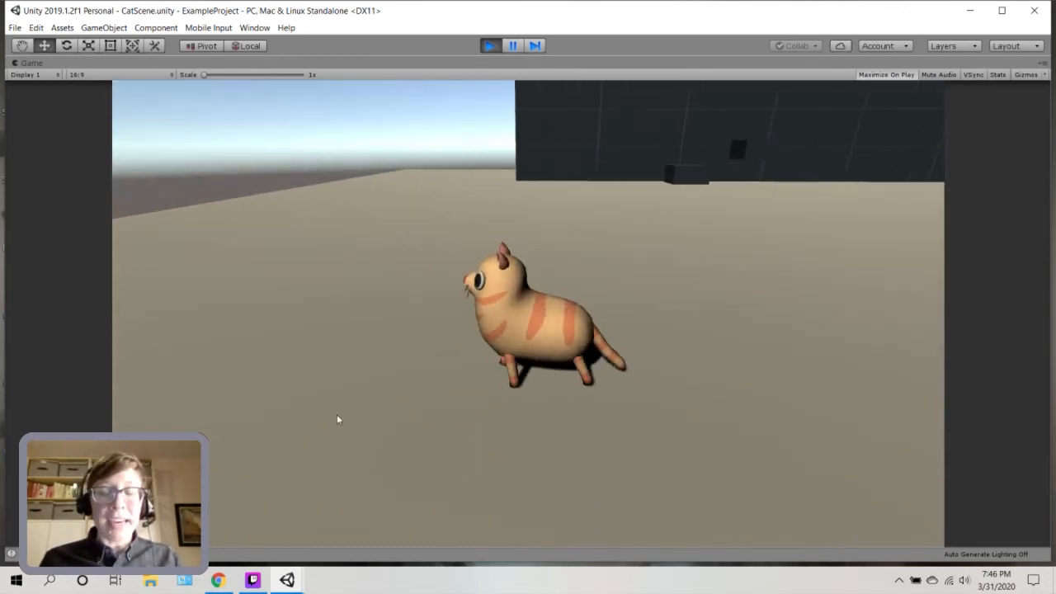
{"action": "key", "text": "w"}
{"action": "key", "text": "d"}
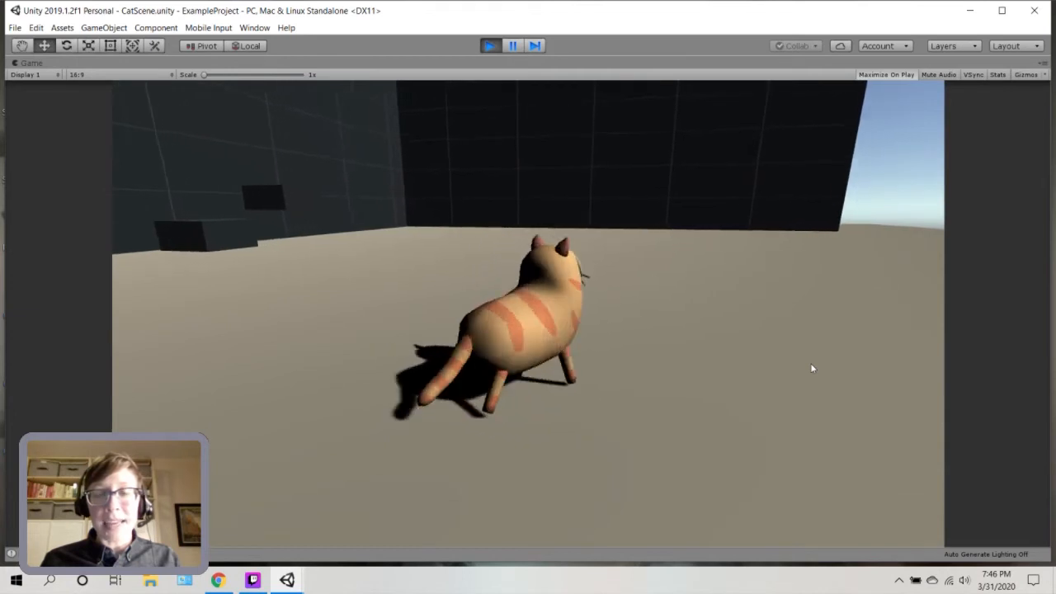
{"action": "key", "text": "d"}
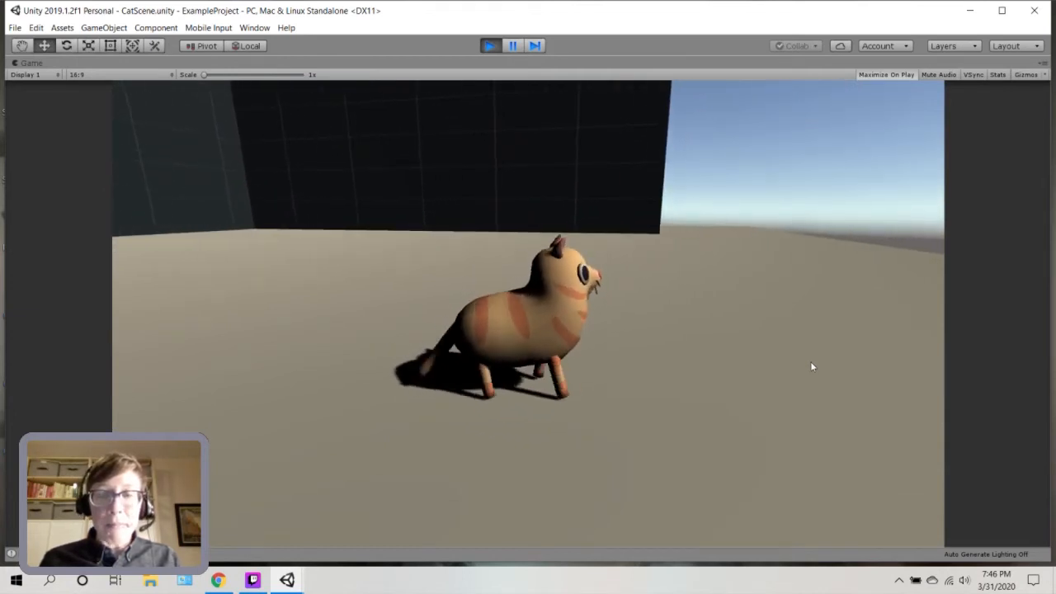
{"action": "key", "text": "w"}
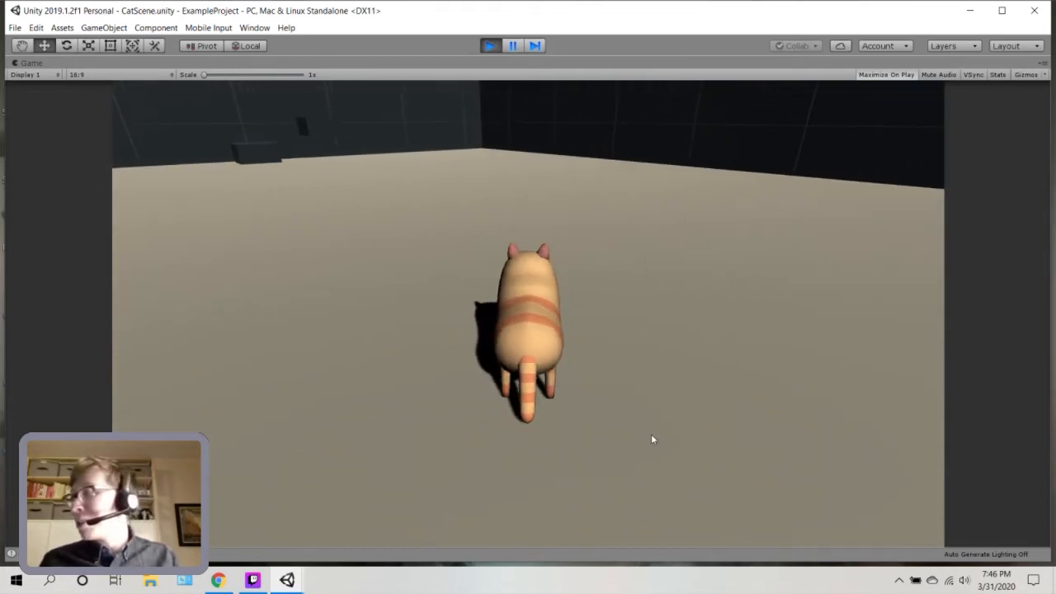
Hop the cat across the floor toward the wall and jump it onto the low block
{"action": "key", "text": "space"}
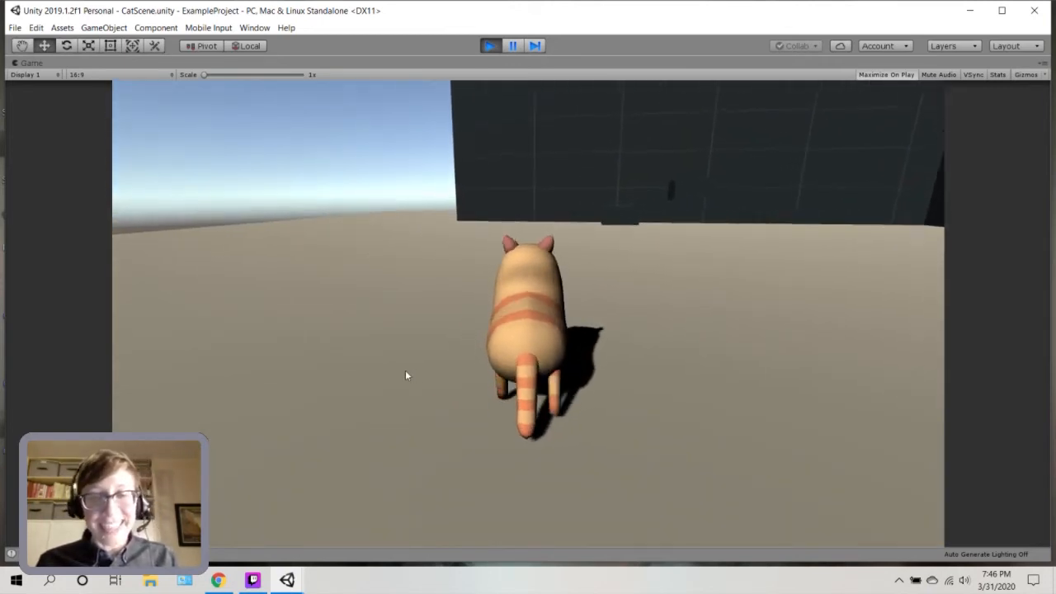
{"action": "key", "text": "space"}
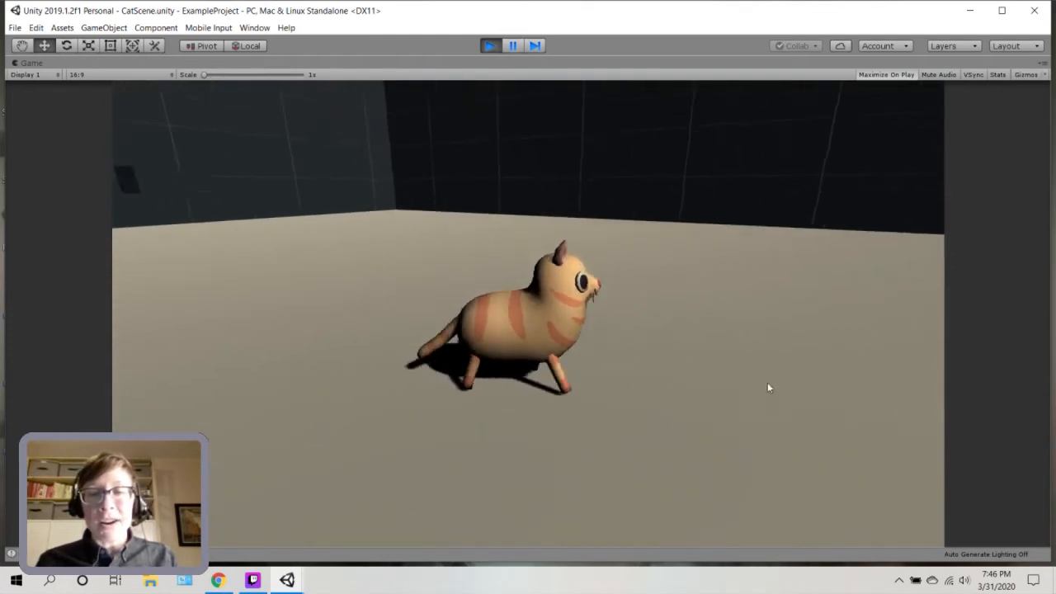
{"action": "key", "text": "w"}
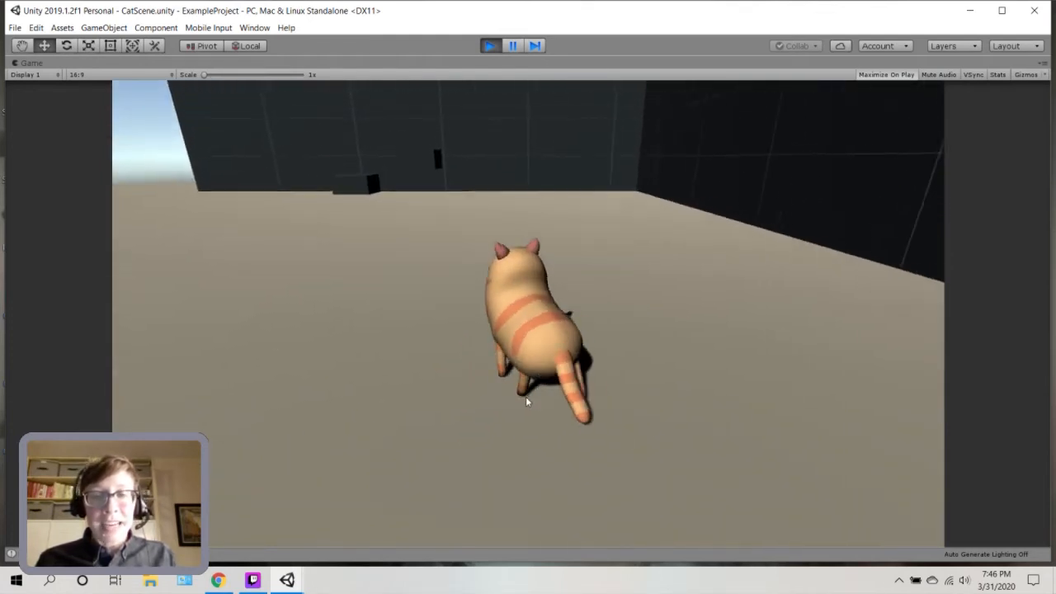
{"action": "key", "text": "a"}
{"action": "key", "text": "w"}
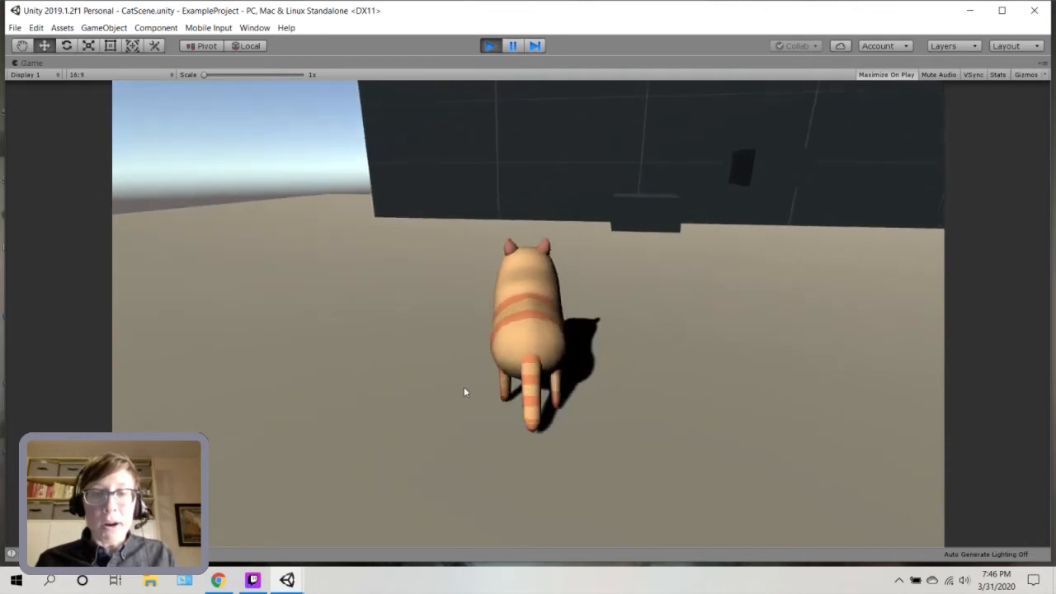
{"action": "key", "text": "space"}
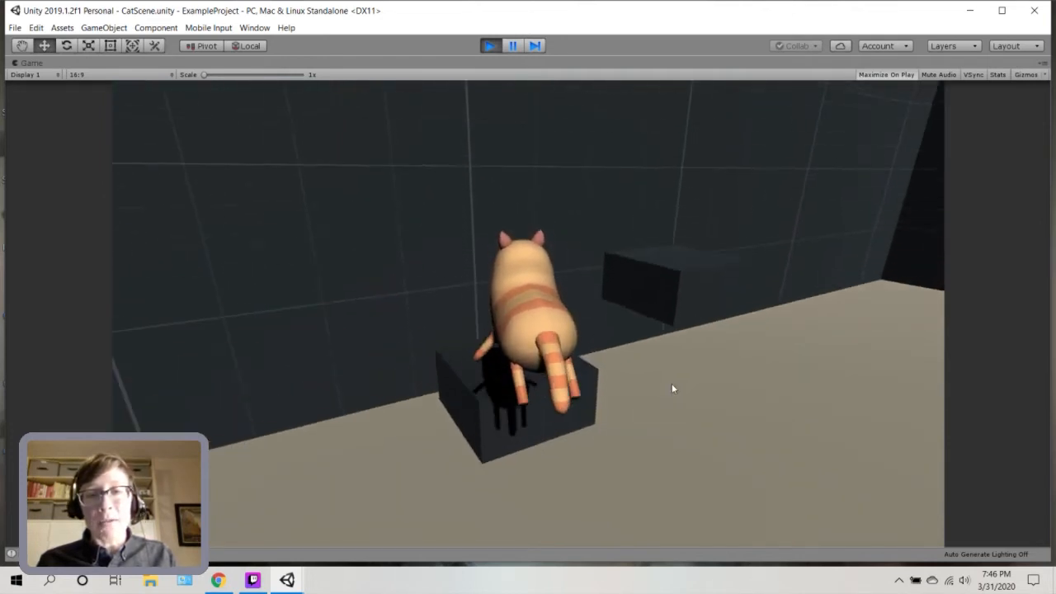
{"action": "key", "text": "space"}
{"action": "key", "text": "w"}
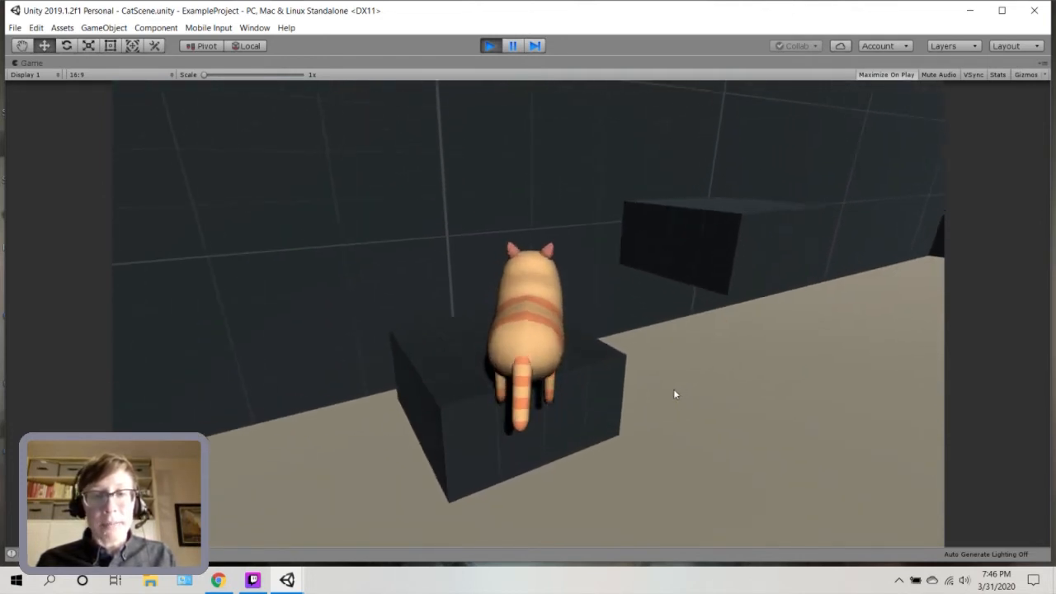
Line the cat up with the raised block and leap toward it from the low block
{"action": "key", "text": "a"}
{"action": "key", "text": "d"}
{"action": "key", "text": "w"}
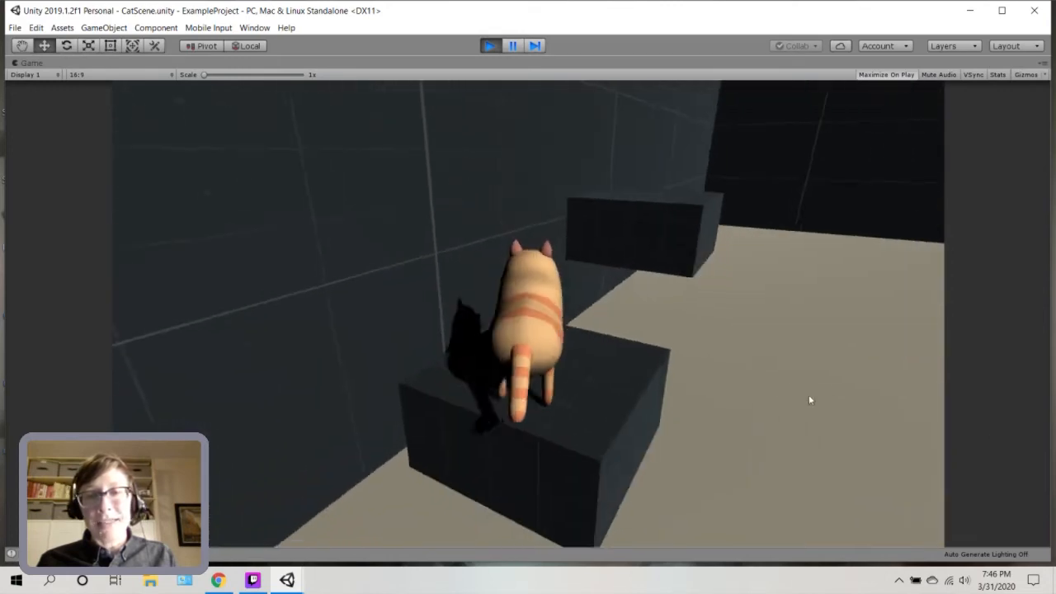
{"action": "key", "text": "space"}
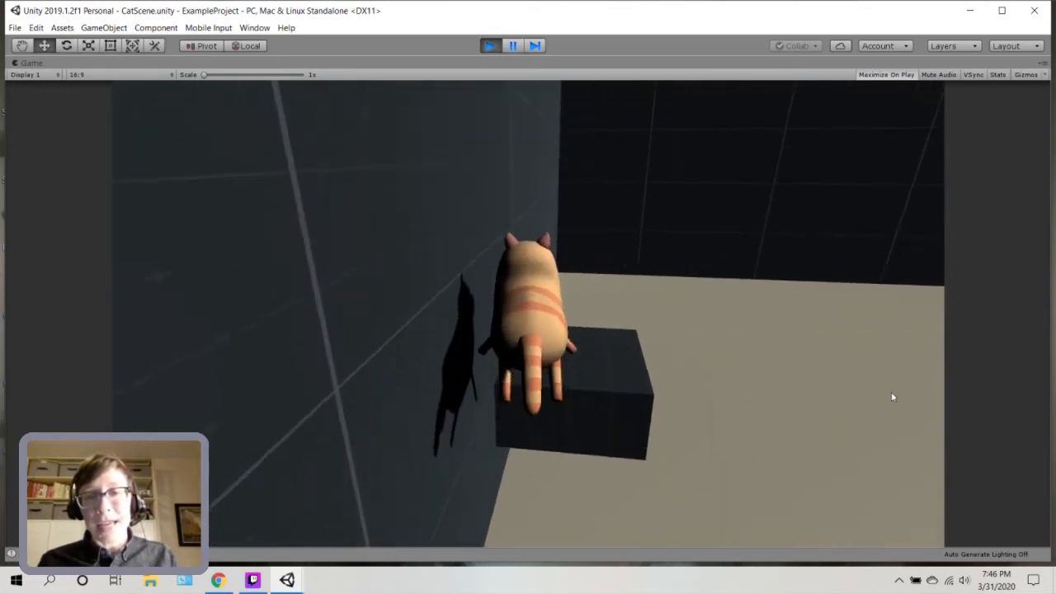
Move the cat away from the blocks across the open floor and end play mode
{"action": "key", "text": "d"}
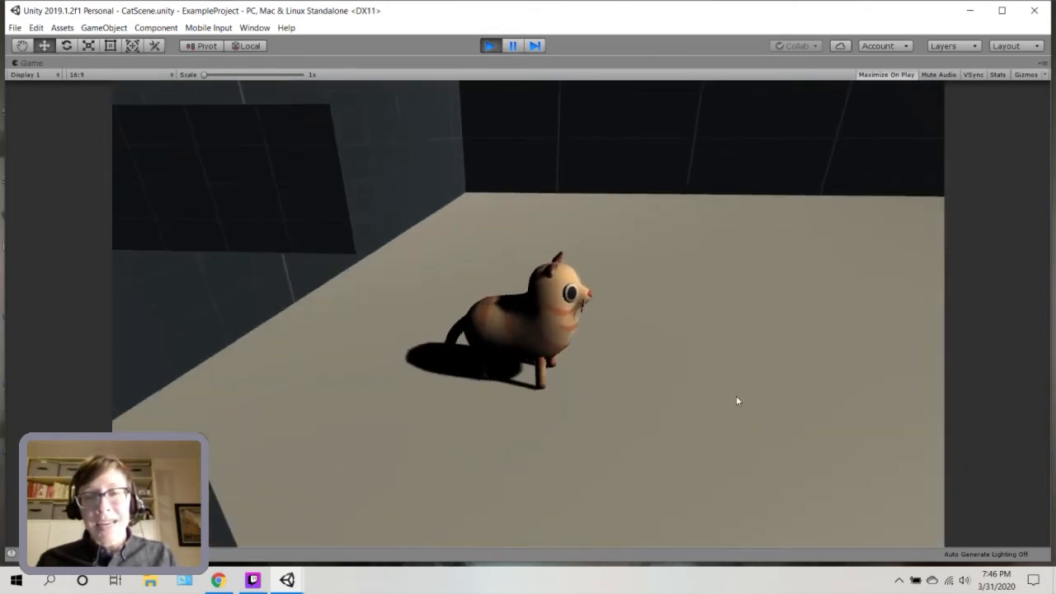
{"action": "key", "text": "w"}
{"action": "key", "text": "w"}
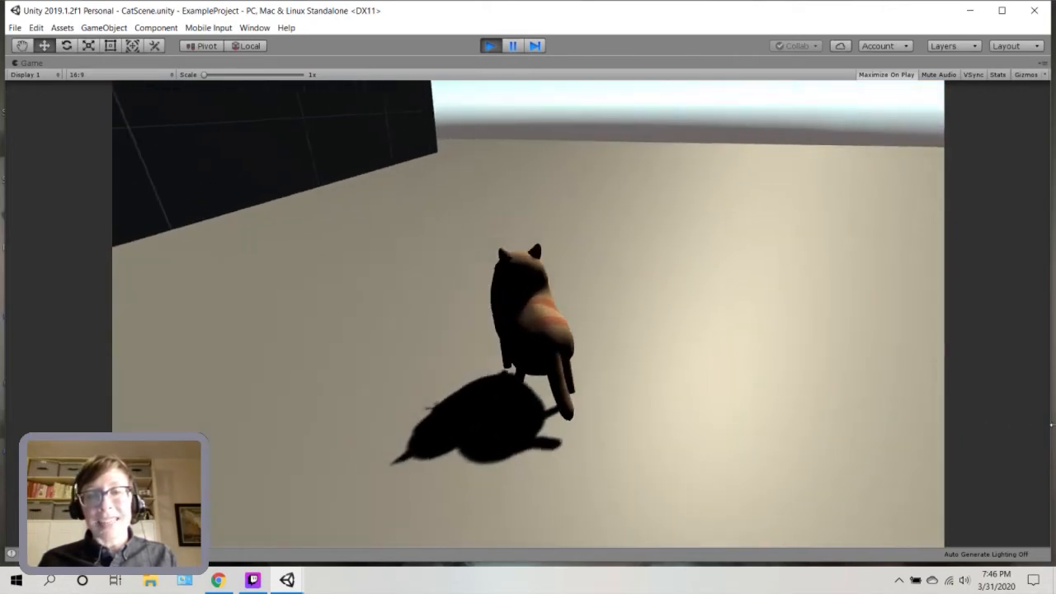
{"action": "key", "text": "w"}
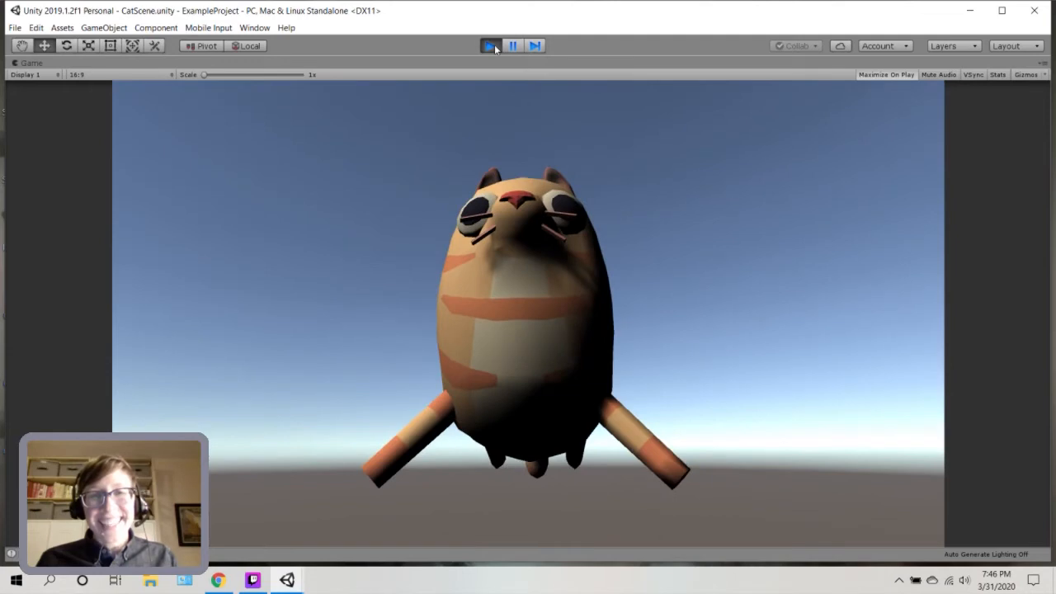
{"action": "left_click", "coordinate": [492, 46]}
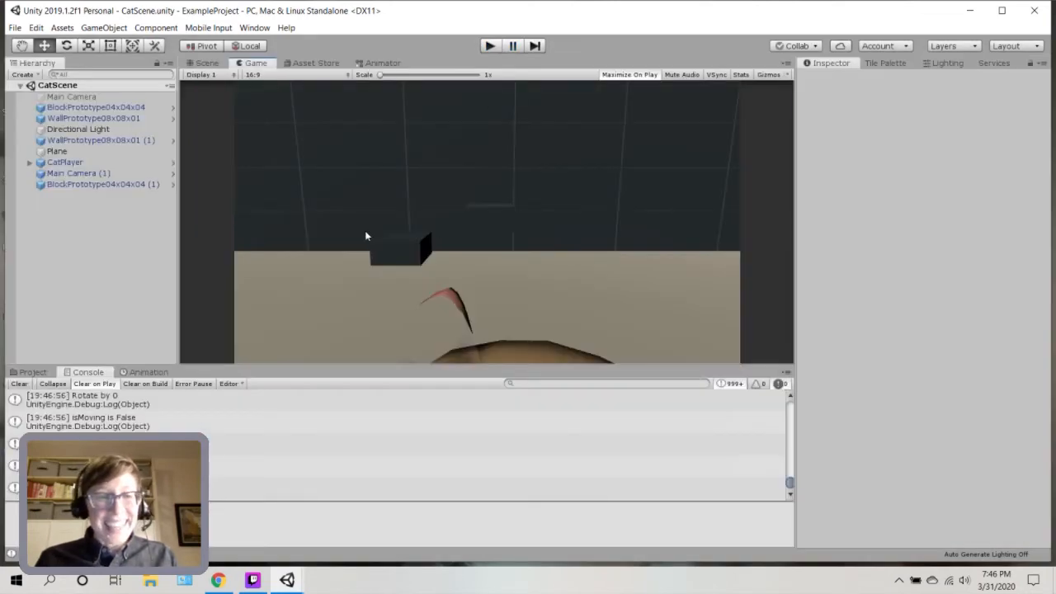
Select CatPlayer and show it in the Scene view from a wider side angle with its components in the Inspector
{"action": "left_click", "coordinate": [65, 161]}
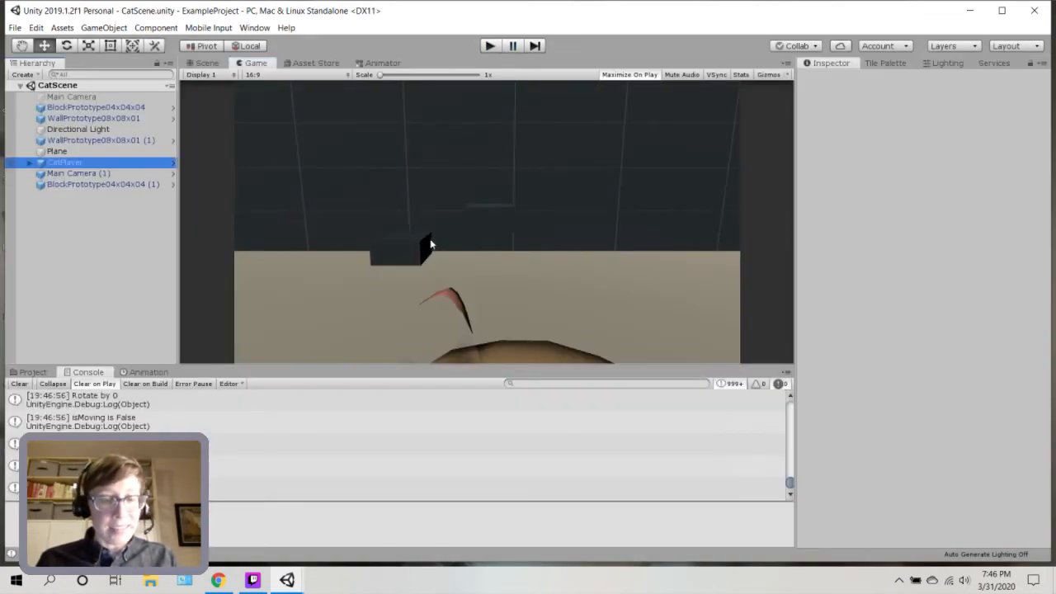
{"action": "left_click", "coordinate": [204, 63]}
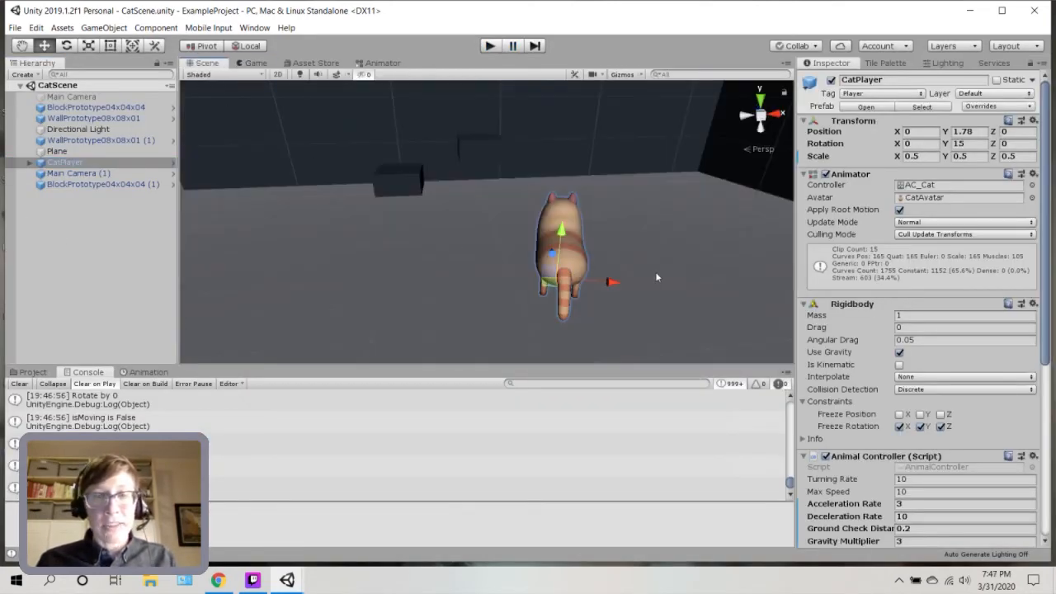
{"action": "scroll", "coordinate": [657, 275], "scroll_direction": "down", "scroll_amount": 5}
{"action": "left_click_drag", "start_coordinate": [659, 271], "coordinate": [482, 264], "text": "alt"}
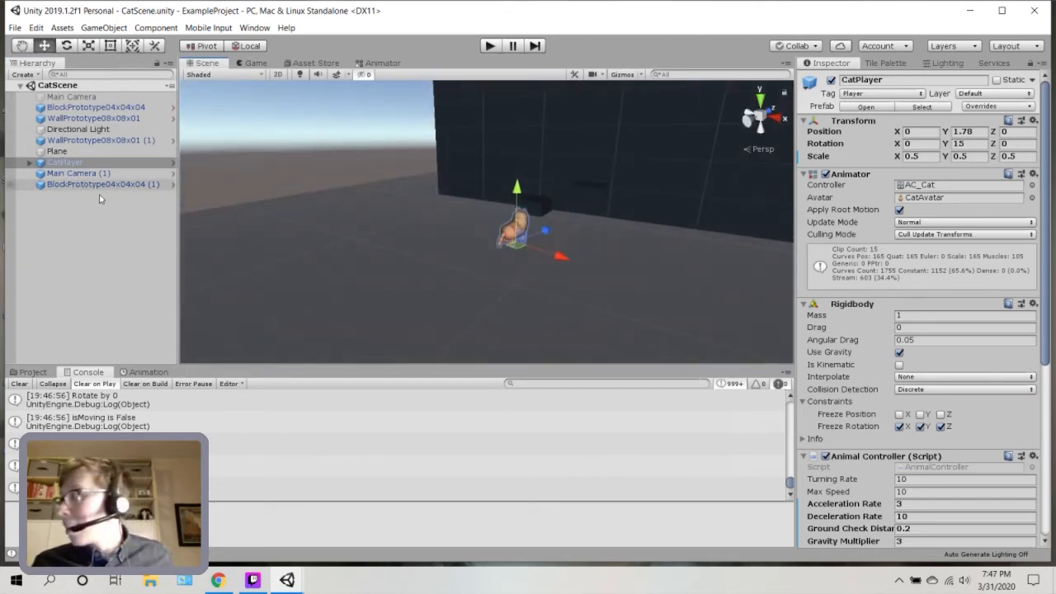
{"action": "left_click", "coordinate": [112, 163]}
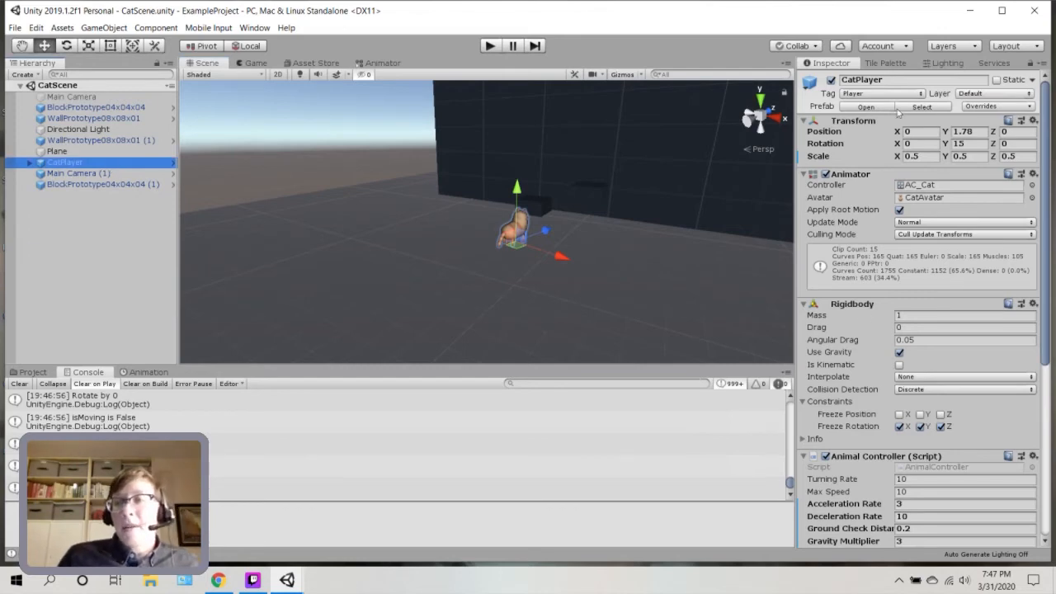
Review CatPlayer's Animal Controller settings, including Gravity Multiplier and Max Speed, and the Platformer Camera Controller on Main Camera (1)
{"action": "scroll", "coordinate": [900, 365], "scroll_direction": "down", "scroll_amount": 5}
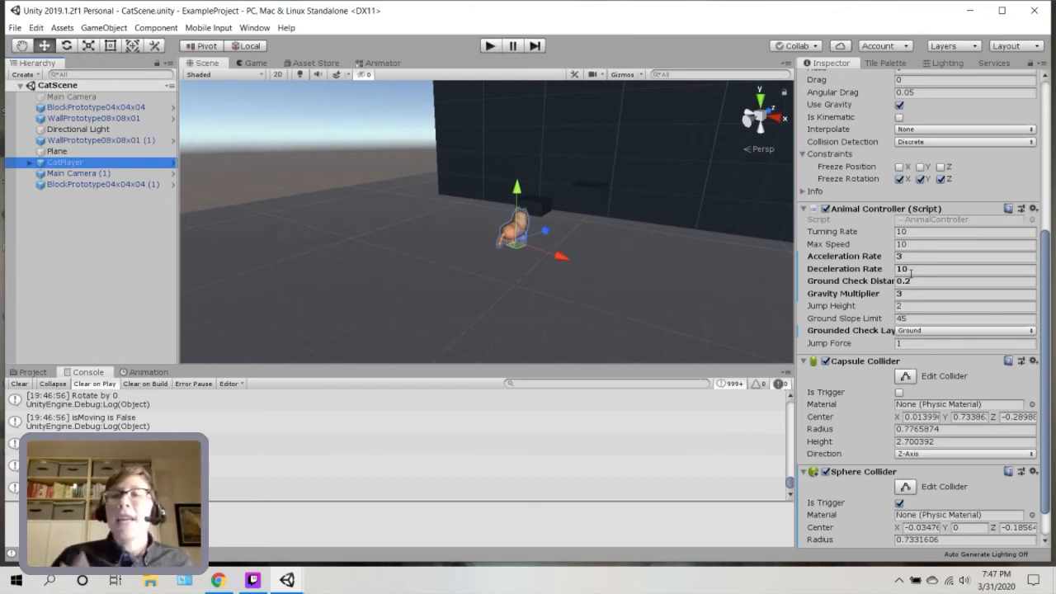
{"action": "left_click", "coordinate": [929, 295]}
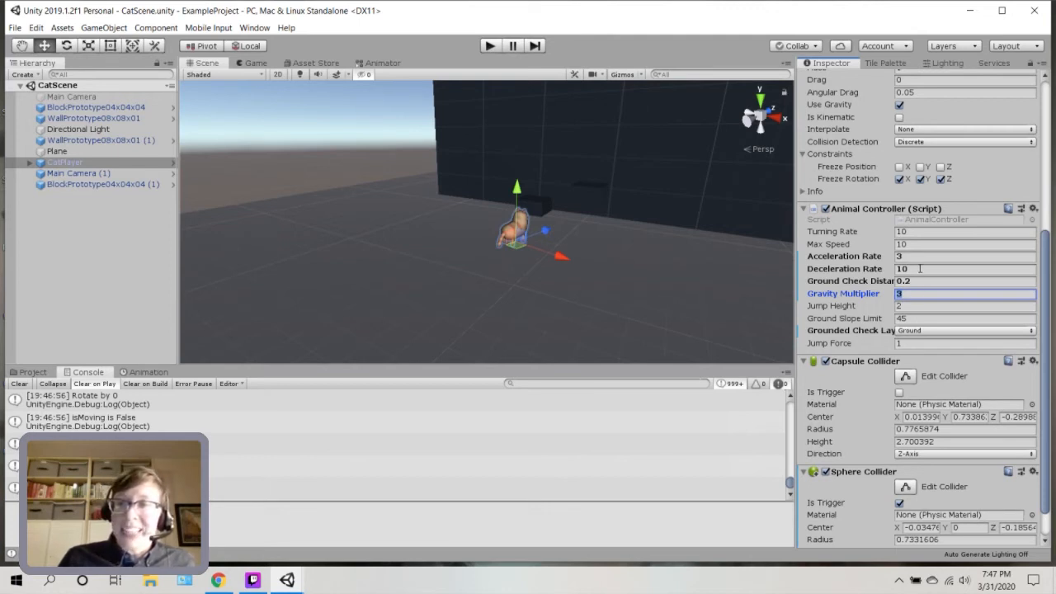
{"action": "left_click", "coordinate": [919, 243]}
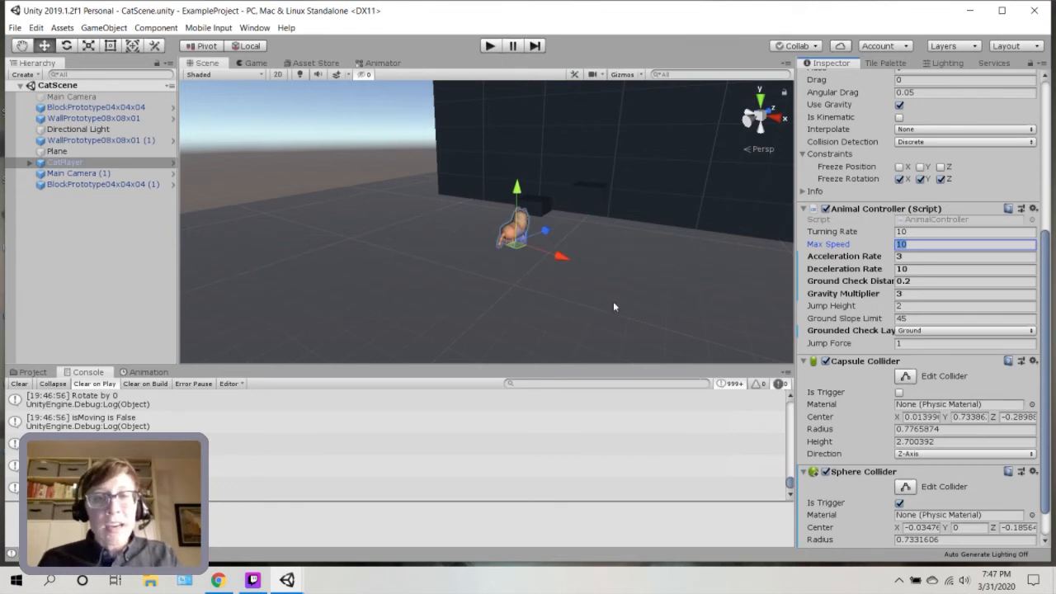
{"action": "right_click_drag", "start_coordinate": [663, 253], "coordinate": [363, 260]}
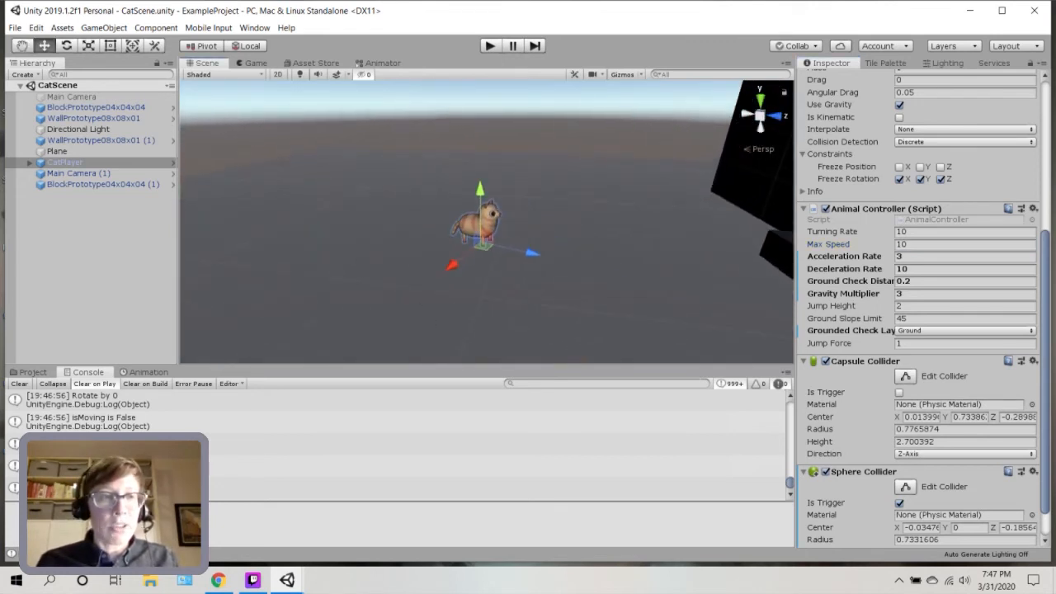
{"action": "left_click", "coordinate": [78, 173]}
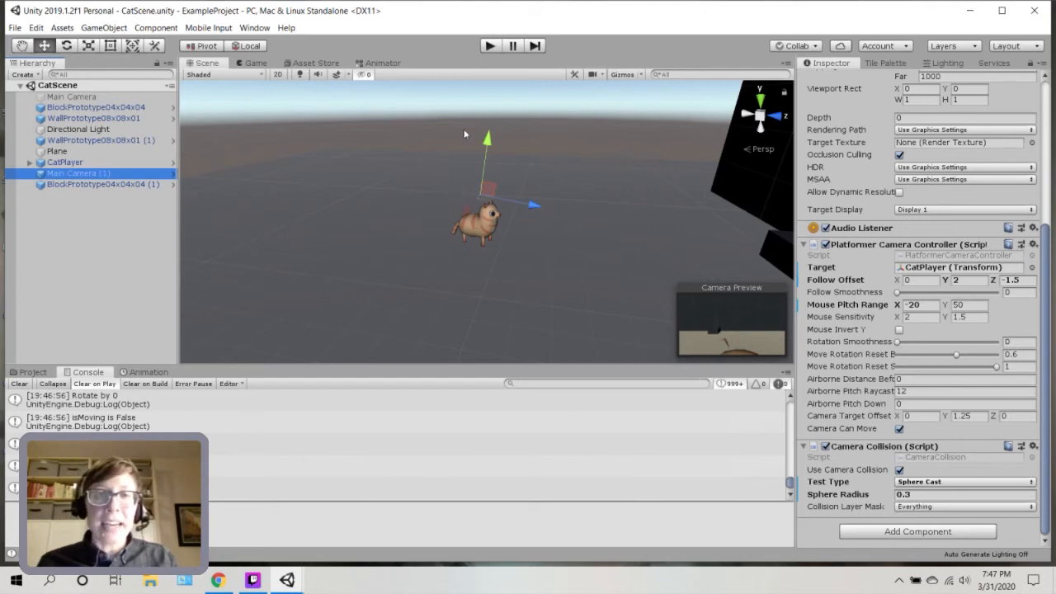
Enter play mode and move the cat toward the wall, jumping it up onto the block
{"action": "left_click", "coordinate": [485, 48]}
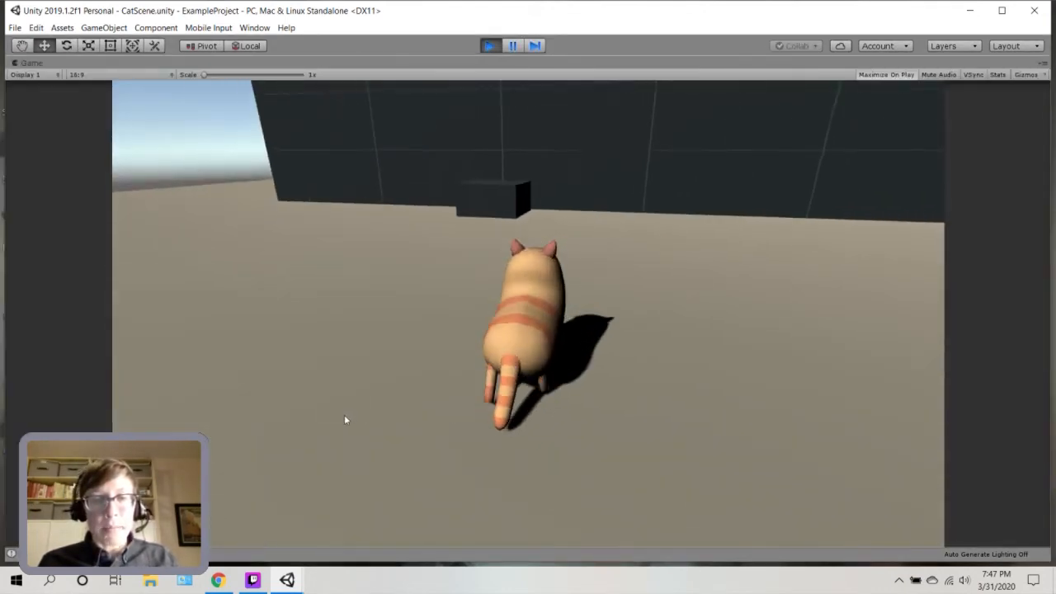
{"action": "key", "text": "w"}
{"action": "key", "text": "space"}
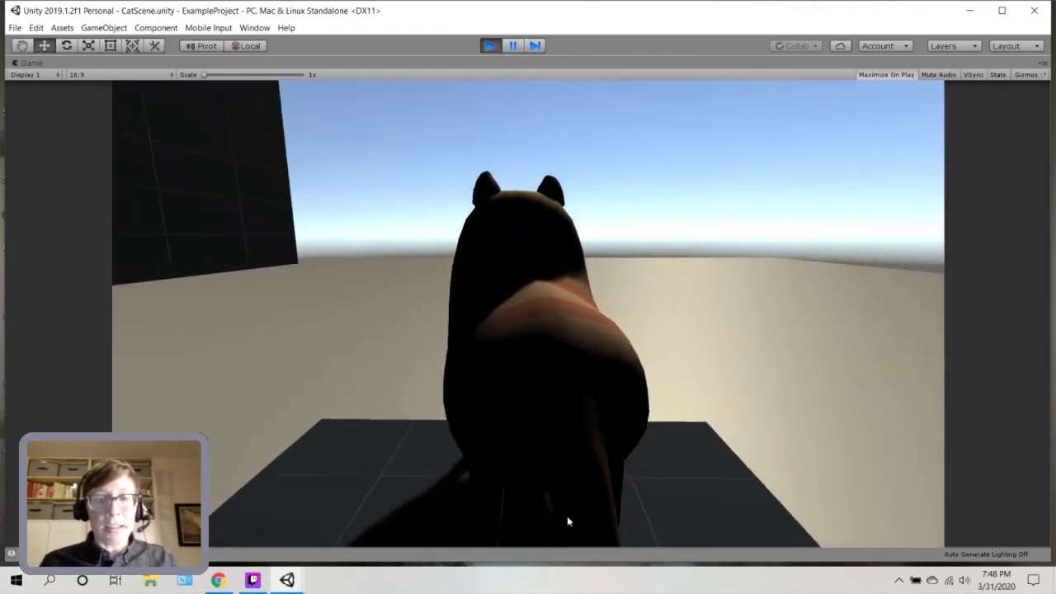
{"action": "key", "text": "w"}
{"action": "key", "text": "space"}
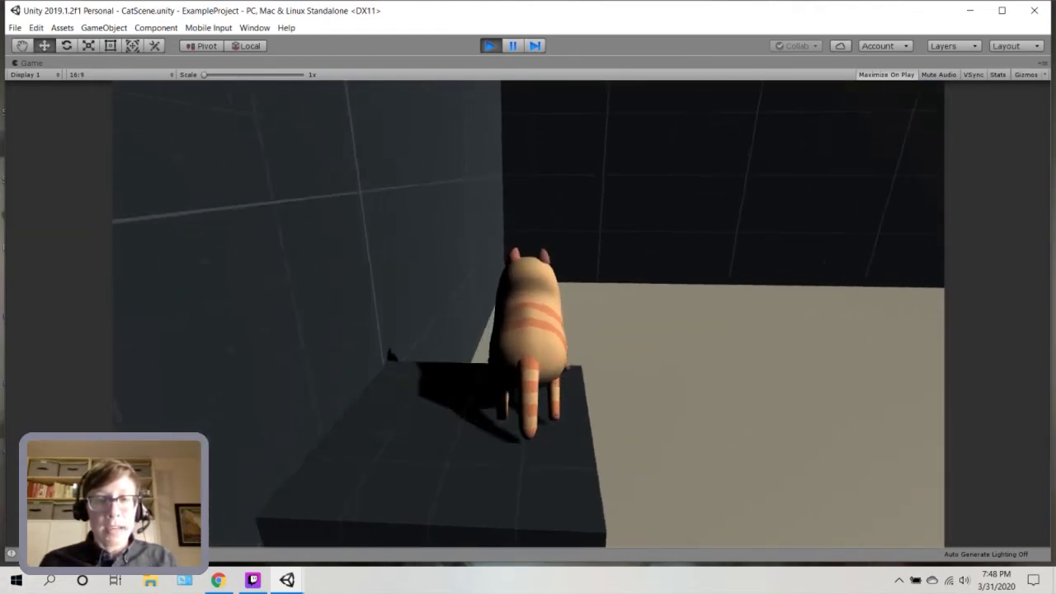
Leap the cat off the block and walk it across the floor toward the corner of the two walls
{"action": "key", "text": "space"}
{"action": "key", "text": "w"}
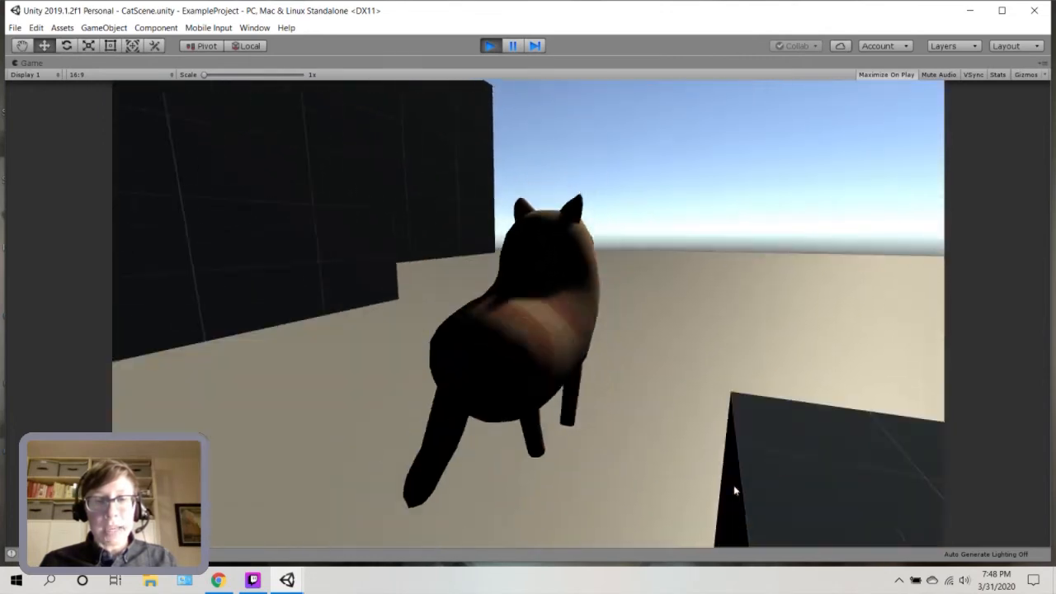
{"action": "key", "text": "w"}
{"action": "key", "text": "space"}
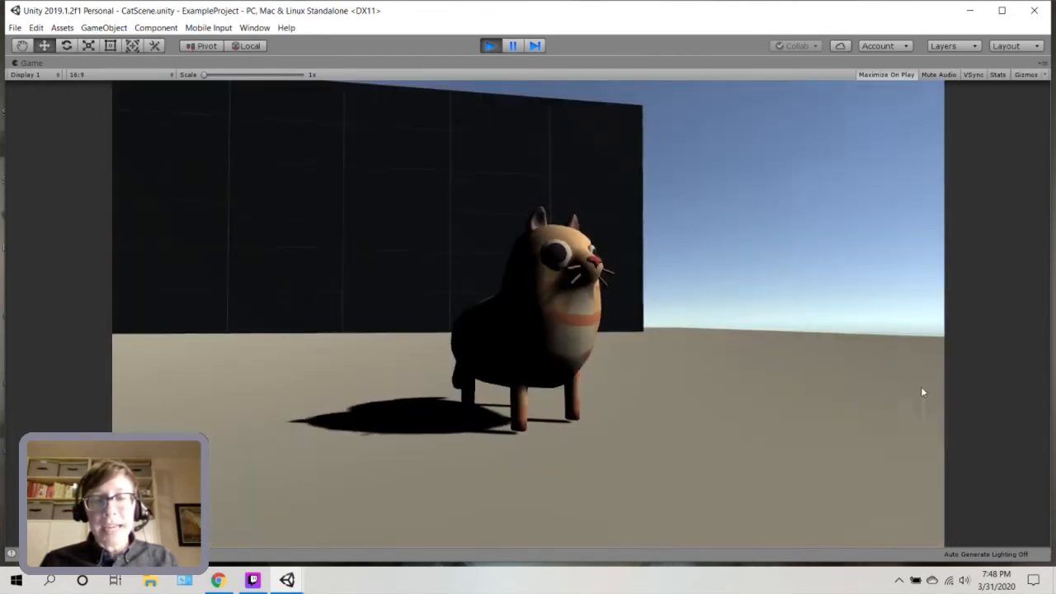
{"action": "key", "text": "w"}
{"action": "key", "text": "w"}
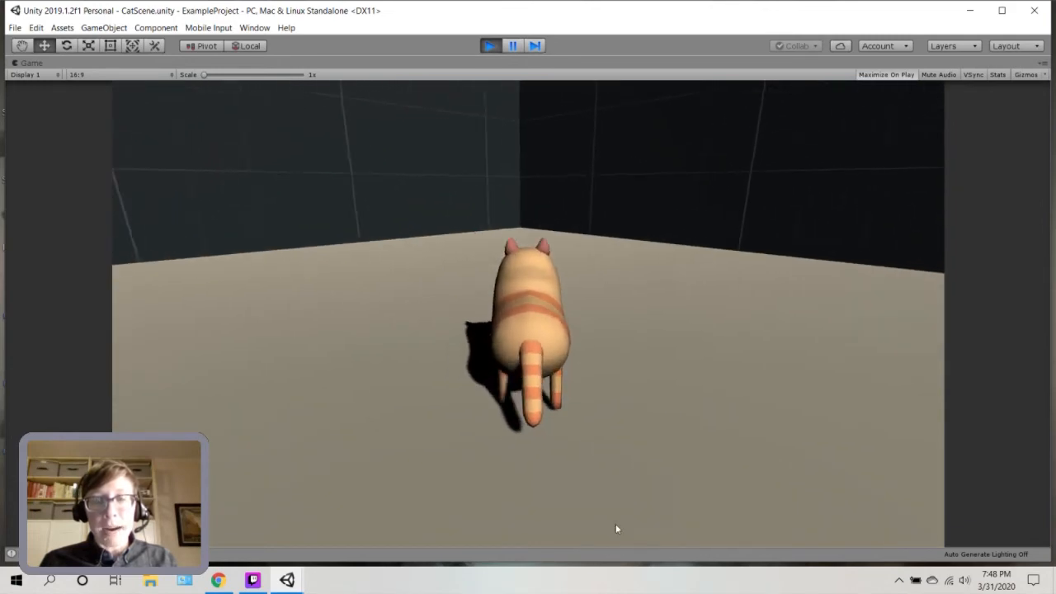
Walk the cat out onto the open floor, make it jump twice and end play mode
{"action": "key", "text": "w"}
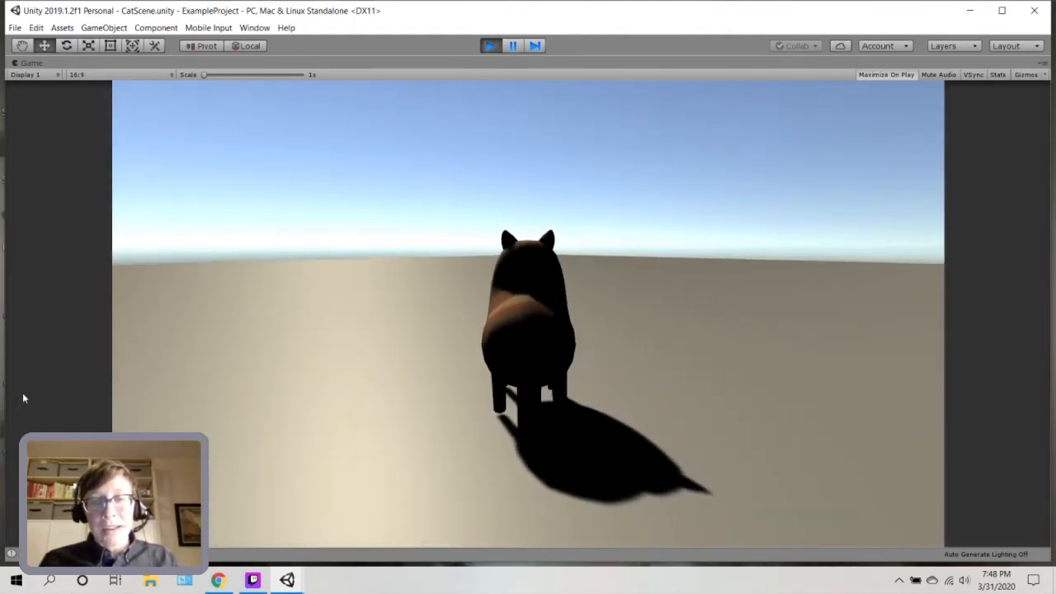
{"action": "key", "text": "space"}
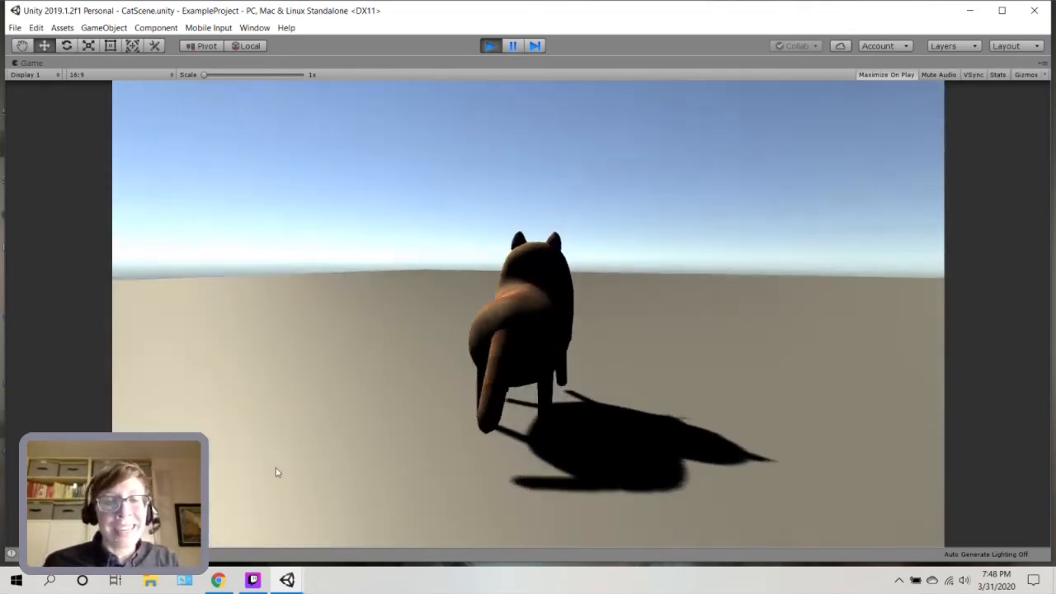
{"action": "key", "text": "space"}
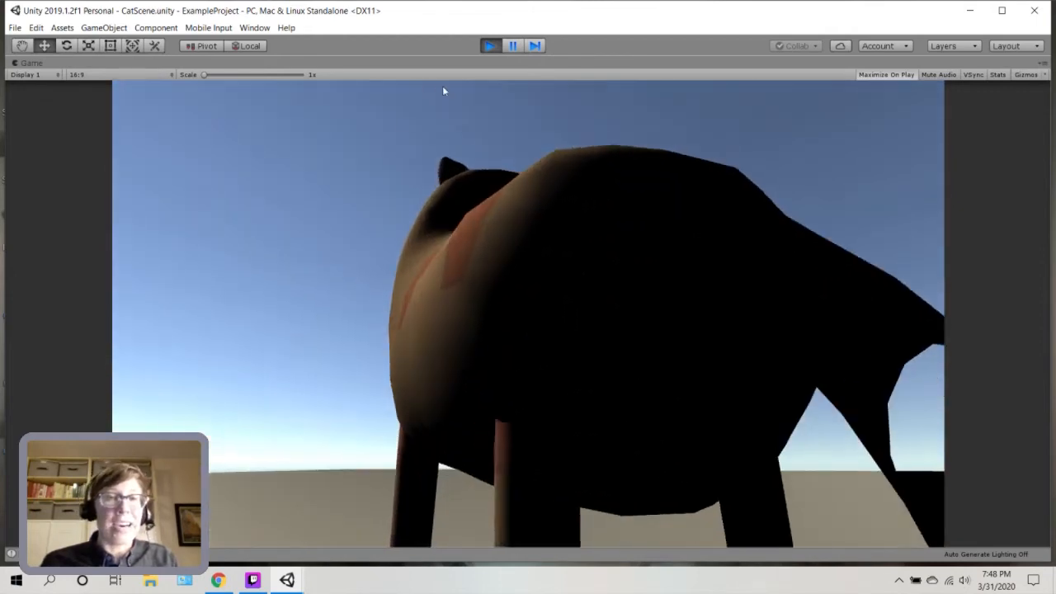
{"action": "left_click", "coordinate": [488, 46]}
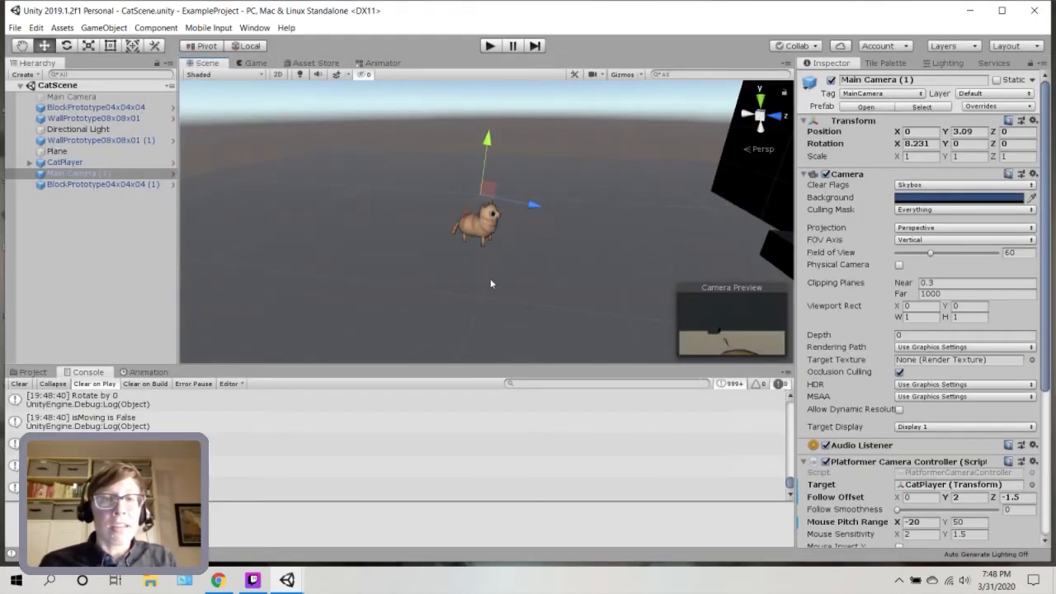